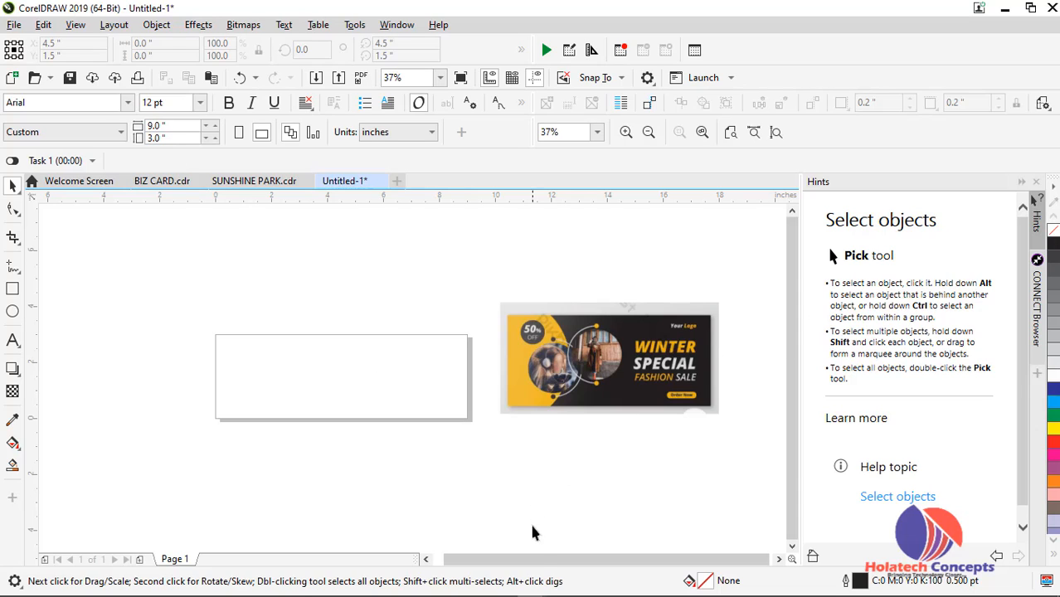
Create a page-sized 9.0 by 3.0 inch rectangle and fill it with black
drag(508, 565, 498, 563)
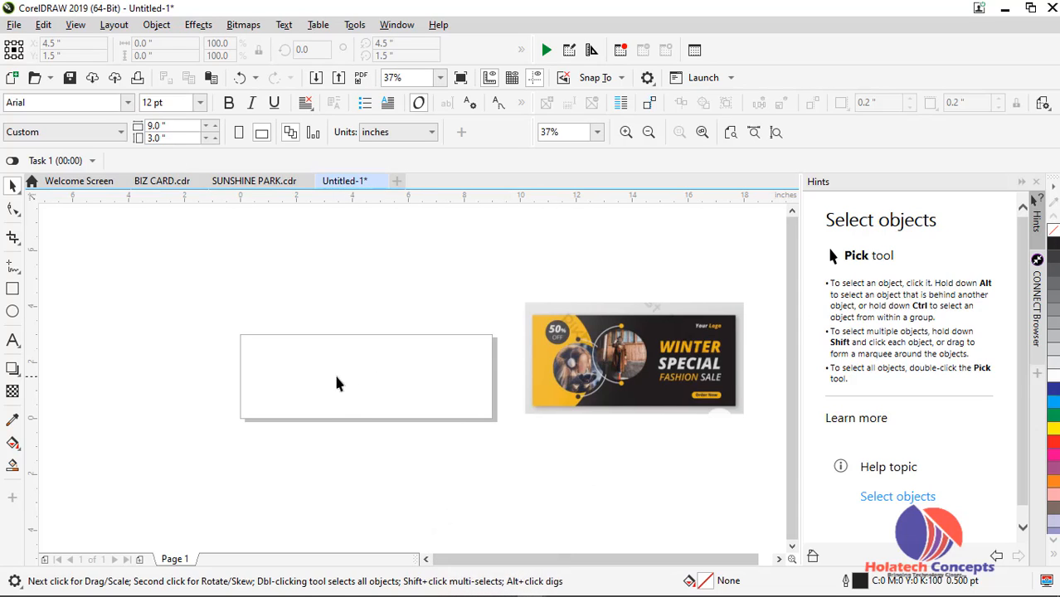
double_click(12, 289)
click(13, 187)
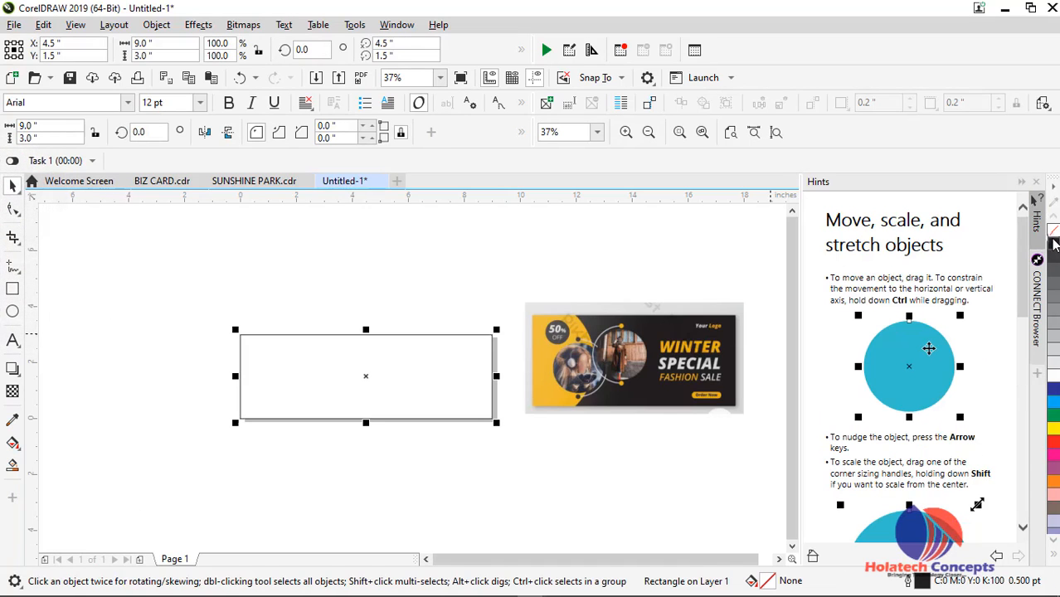
click(1054, 244)
click(491, 466)
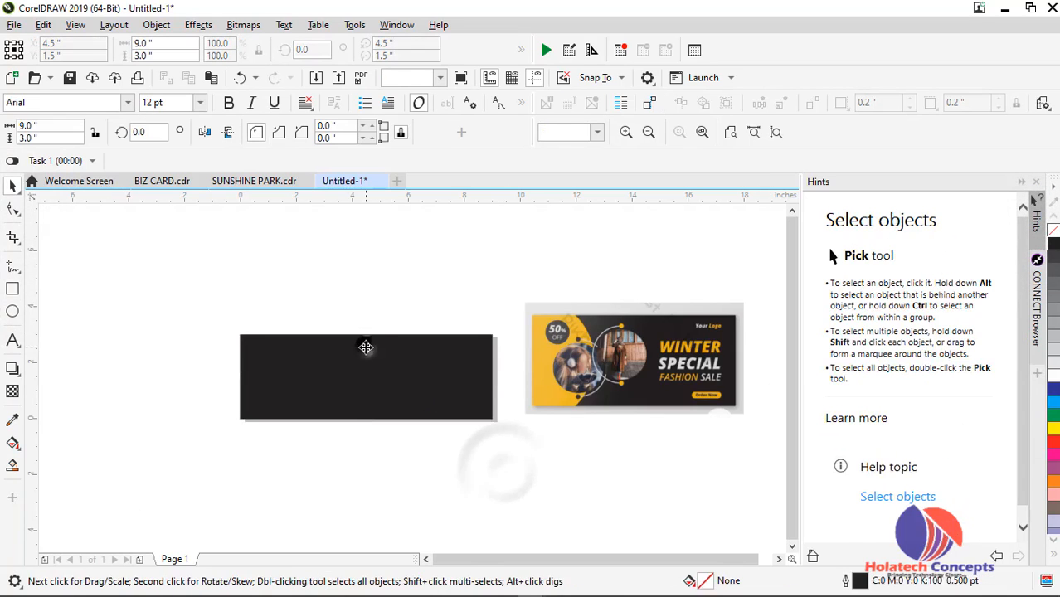
click(370, 349)
click(218, 470)
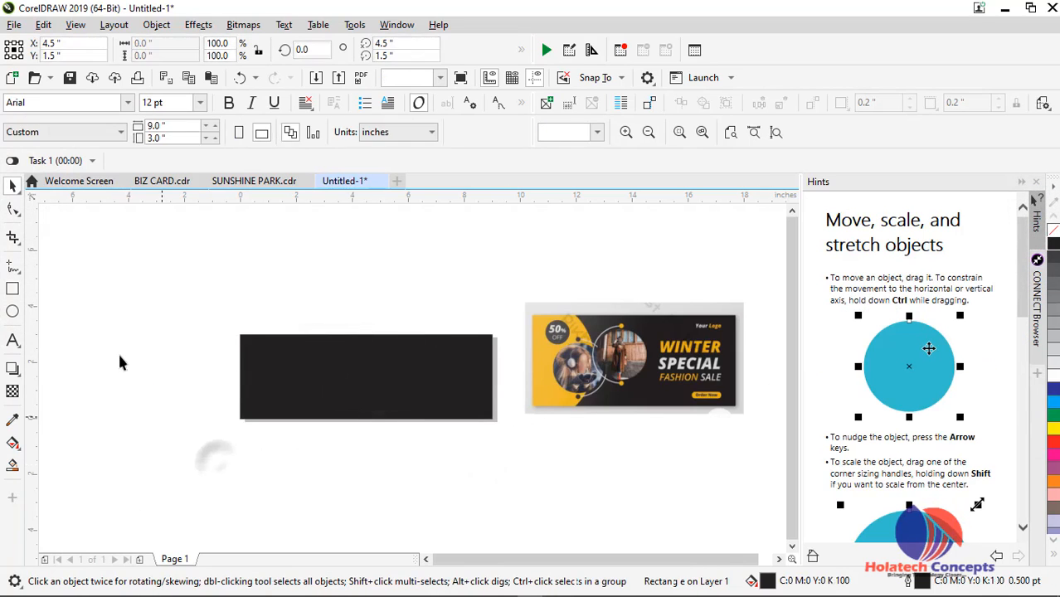
Draw a circle about 5.36 inches in diameter beside the black rectangle's left end
click(12, 311)
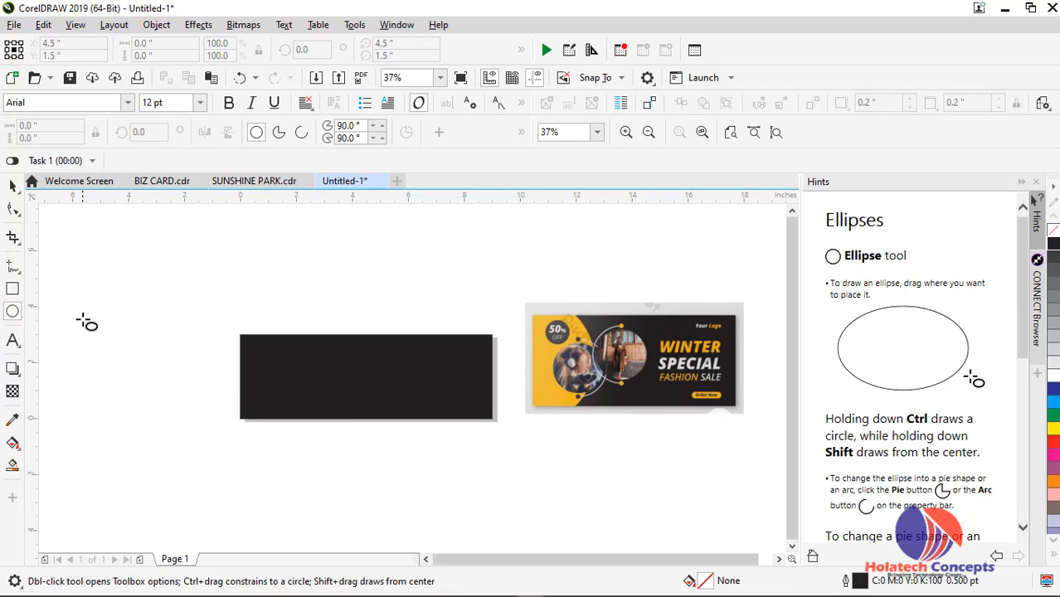
drag(84, 319, 237, 473)
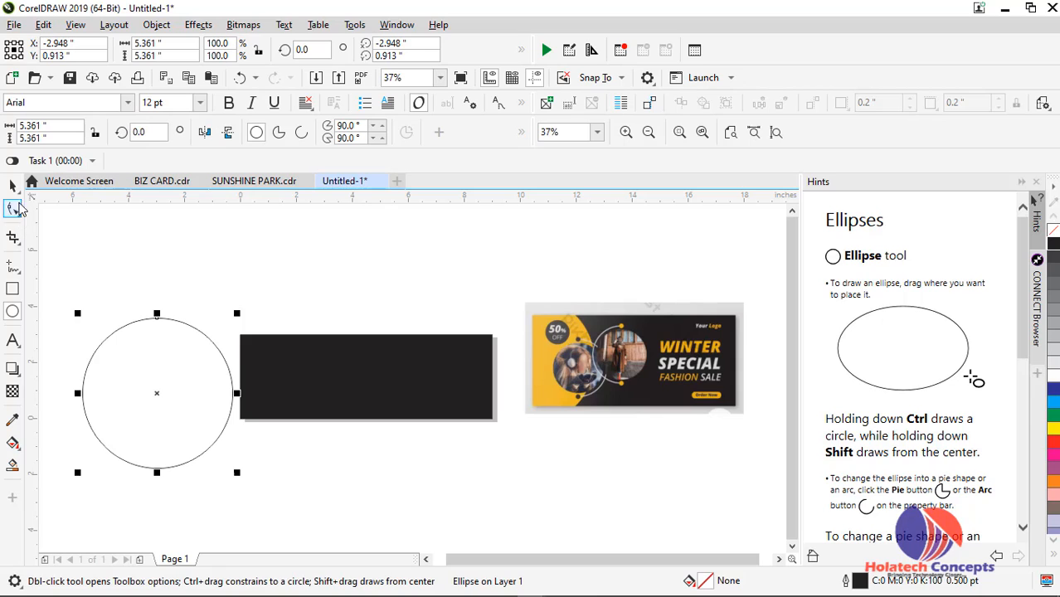
click(14, 187)
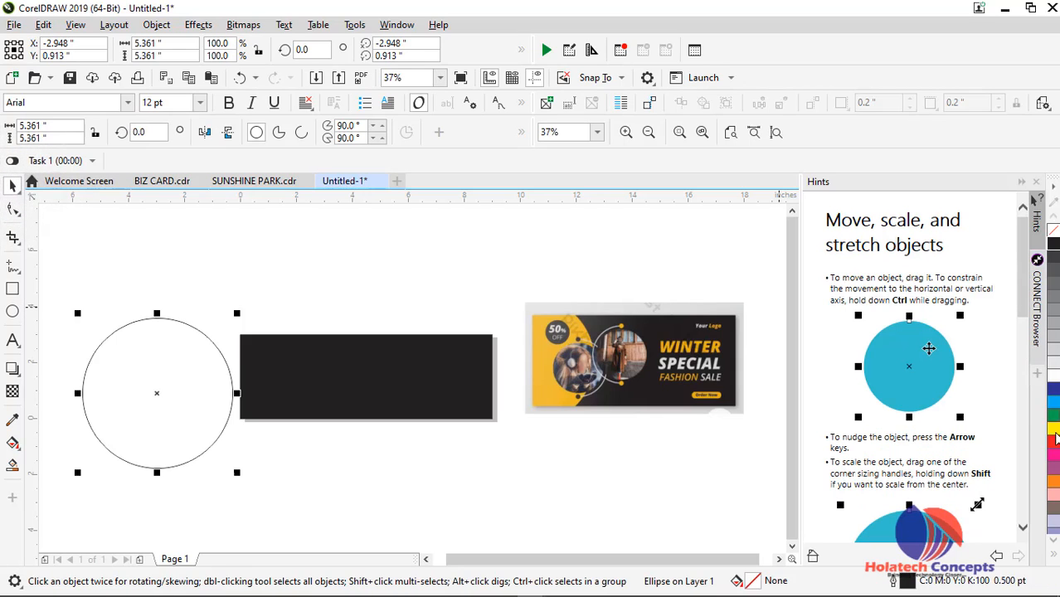
Fill the circle with yellow and change it to a lighter palette shade, C:3 M:0 Y:70 K:0
click(1054, 431)
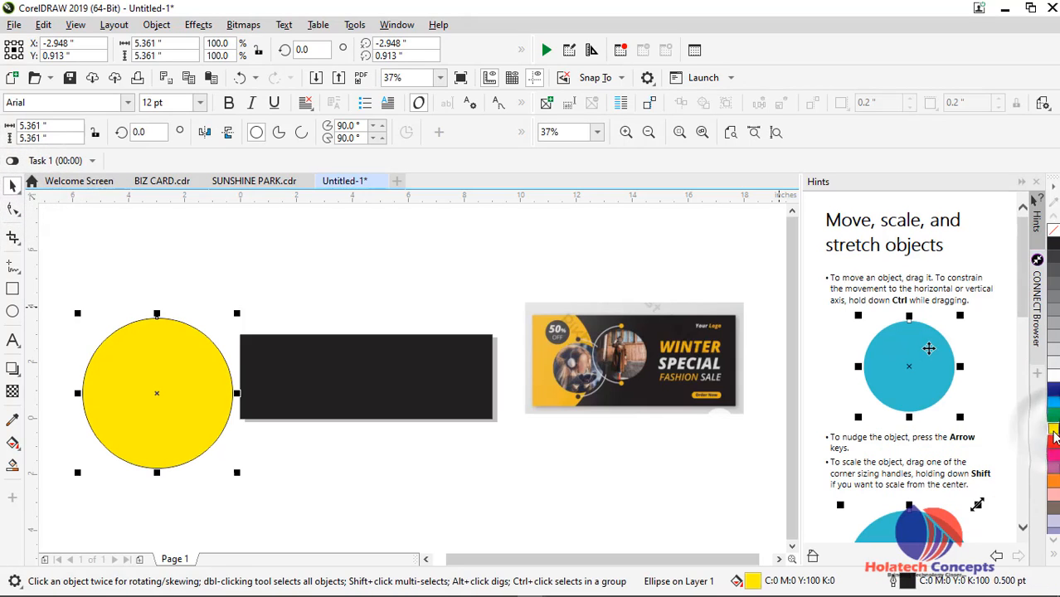
click(1054, 433)
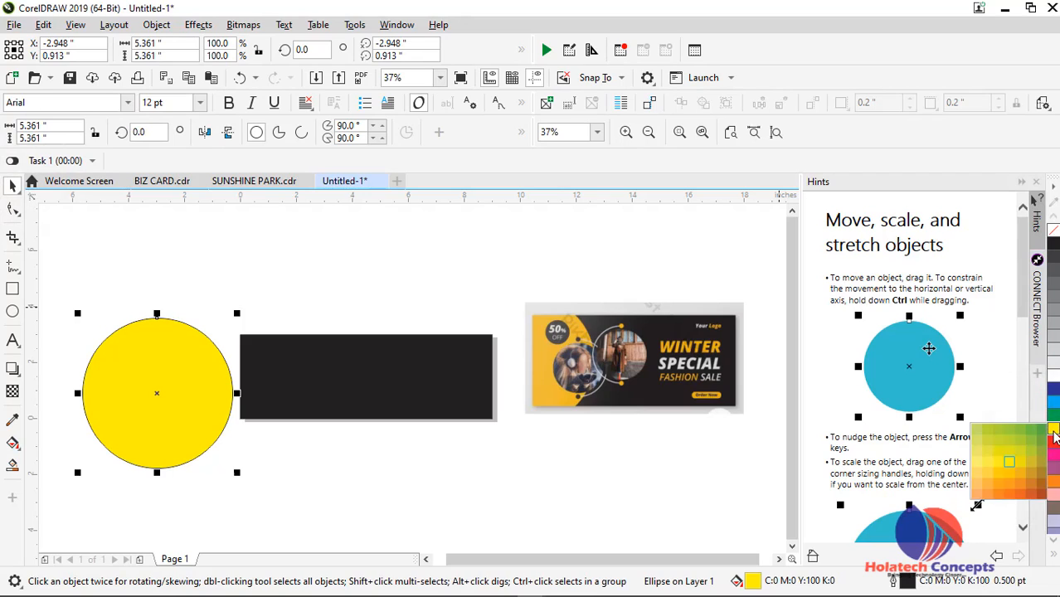
click(985, 438)
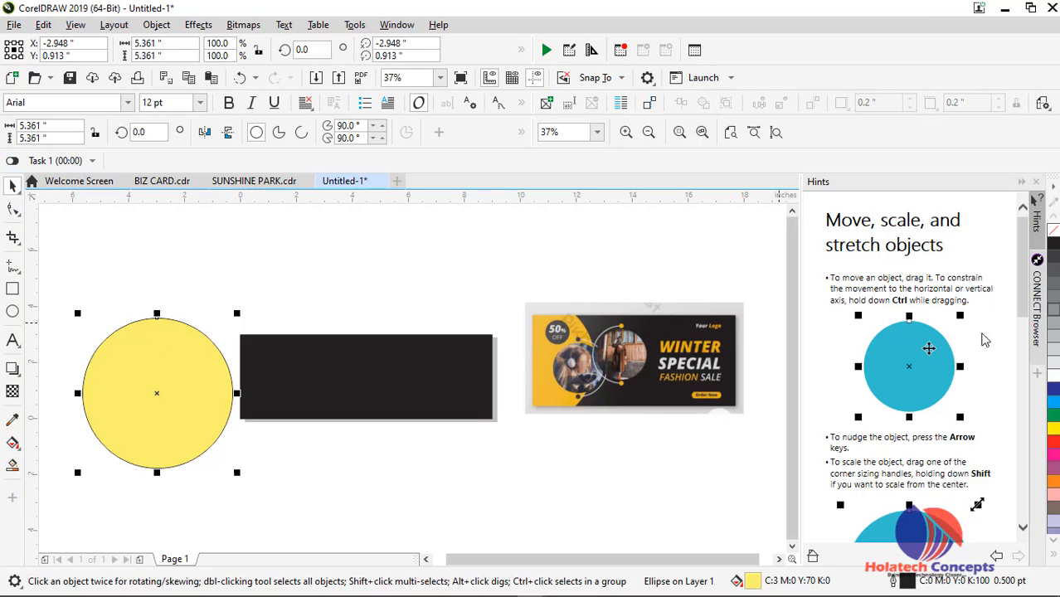
scroll(583, 407, up, 1)
scroll(583, 406, down, 1)
click(169, 396)
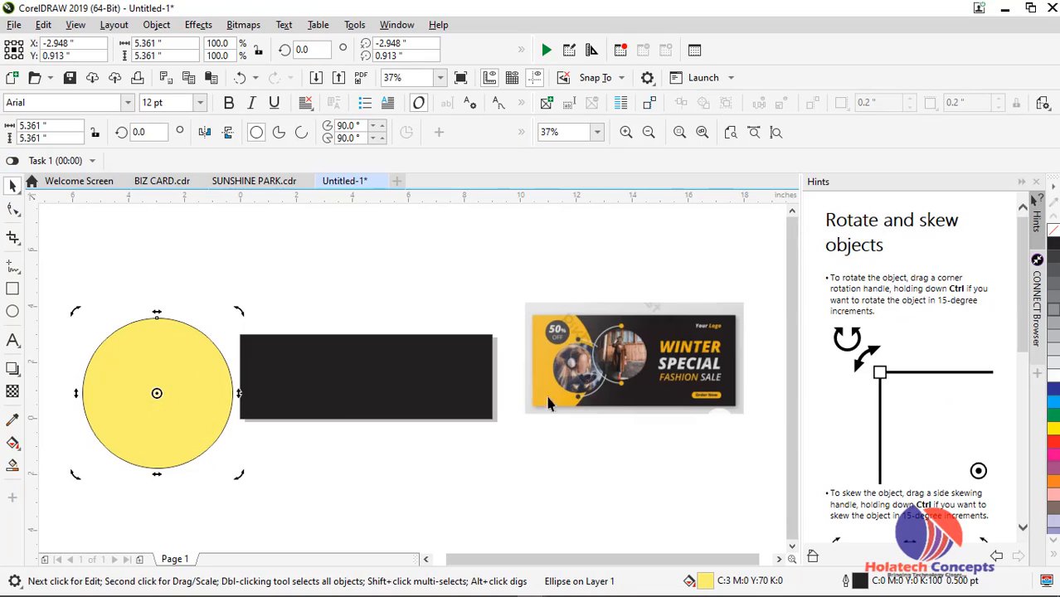
Recolor the circle with the orange-yellow sampled from the reference banner (#EEBE3A) and remove its outline
click(13, 422)
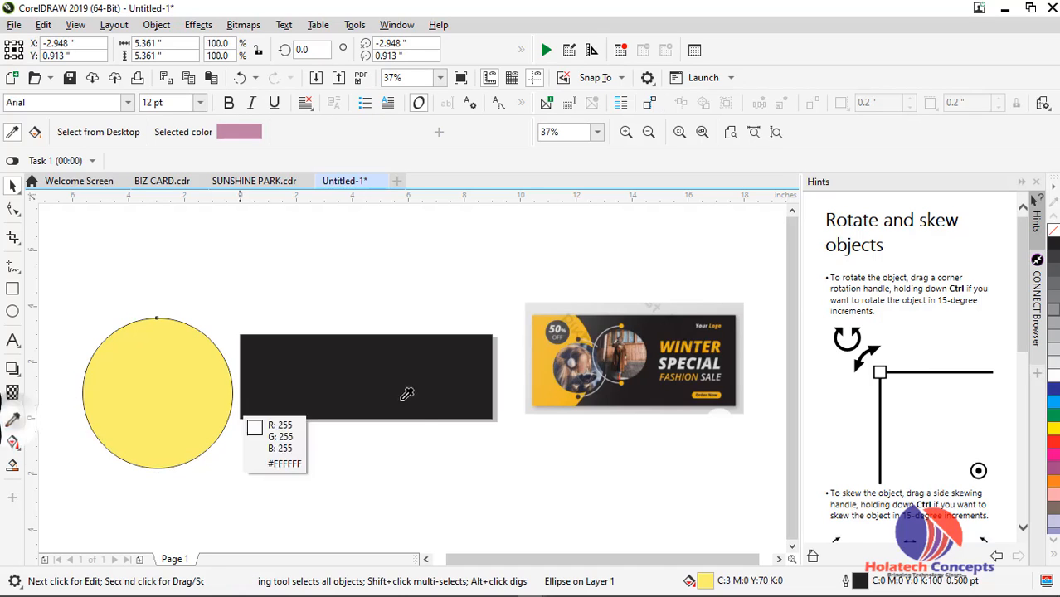
click(540, 356)
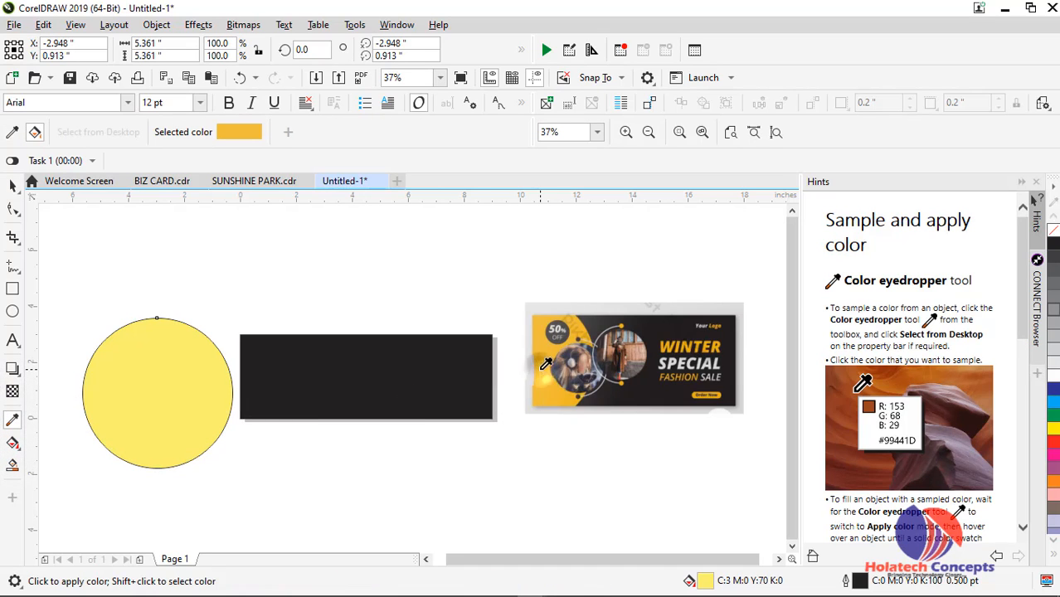
click(172, 385)
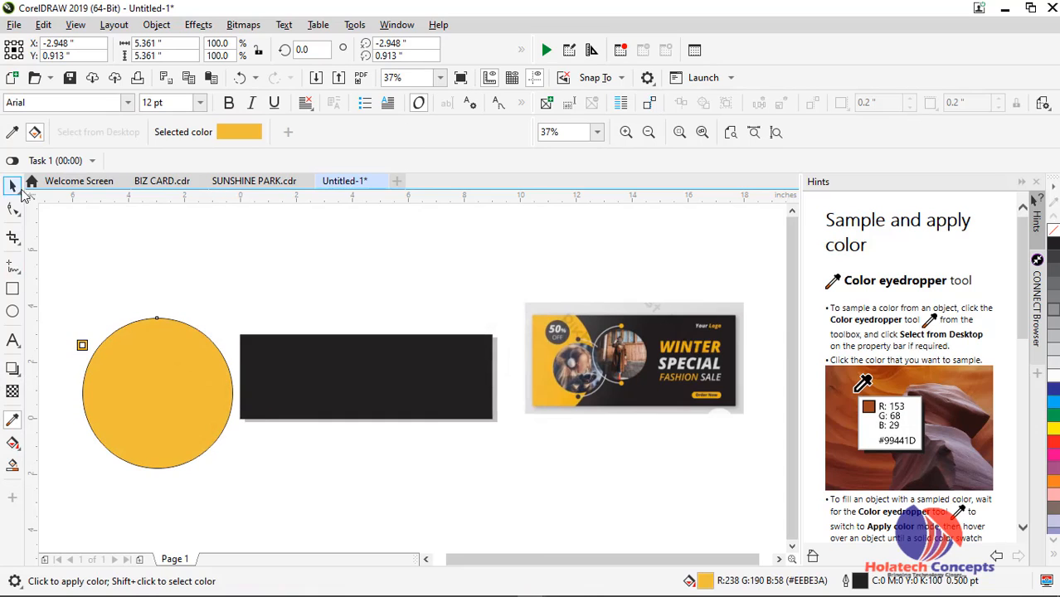
click(12, 188)
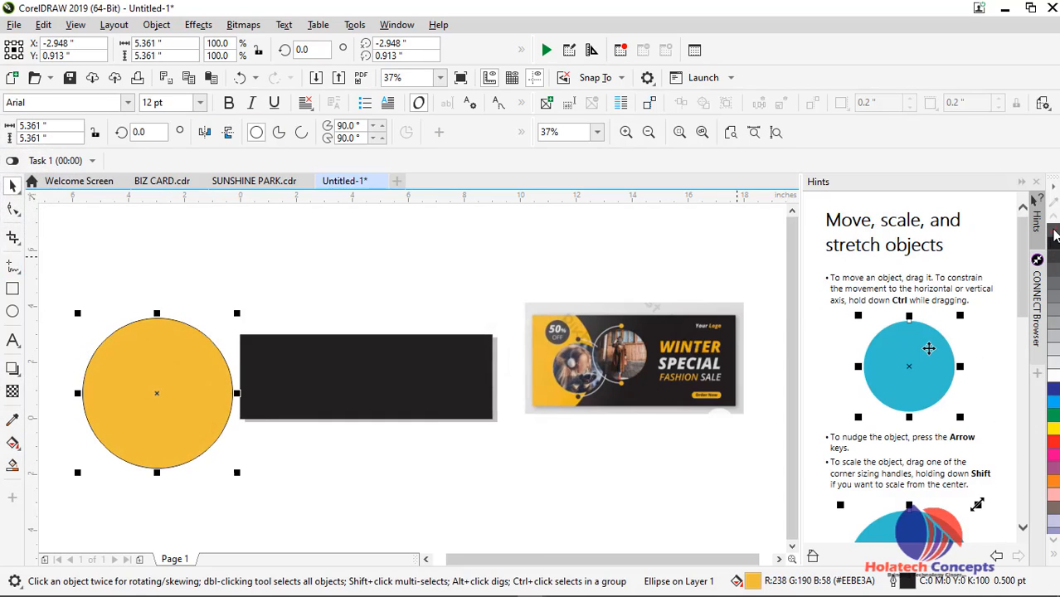
right_click(1054, 234)
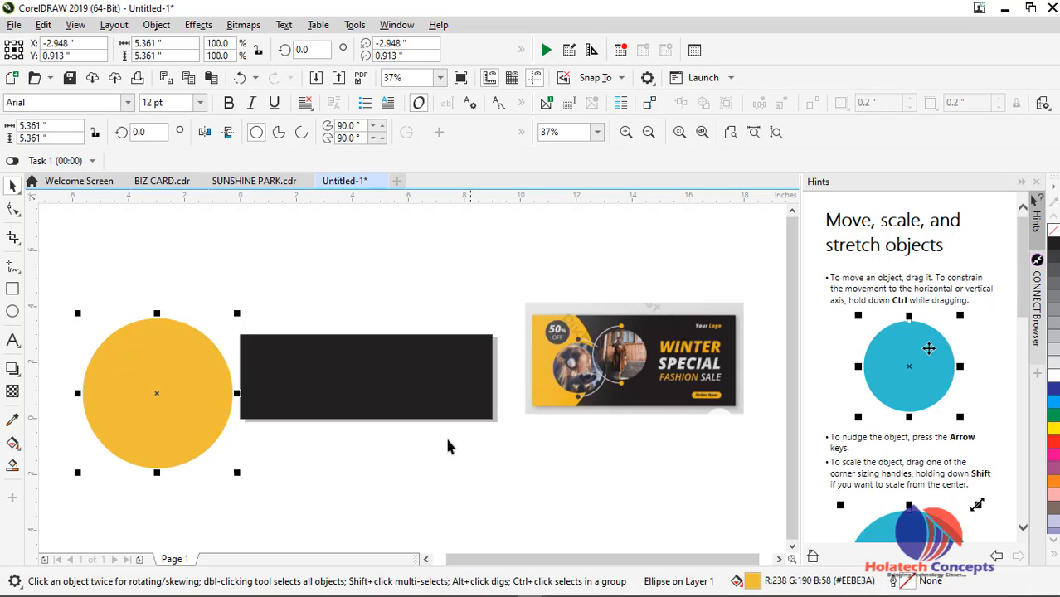
PowerClip the orange-yellow circle into the black rectangle so it covers the rectangle's left end
drag(183, 385, 289, 378)
click(336, 483)
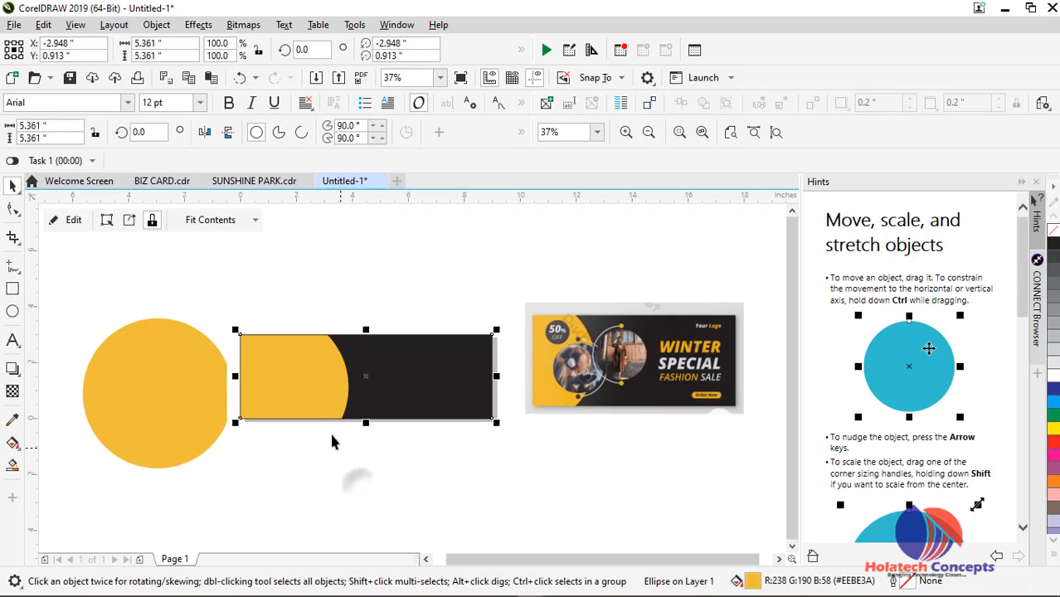
double_click(319, 400)
drag(315, 398, 278, 393)
ctrl+click(344, 463)
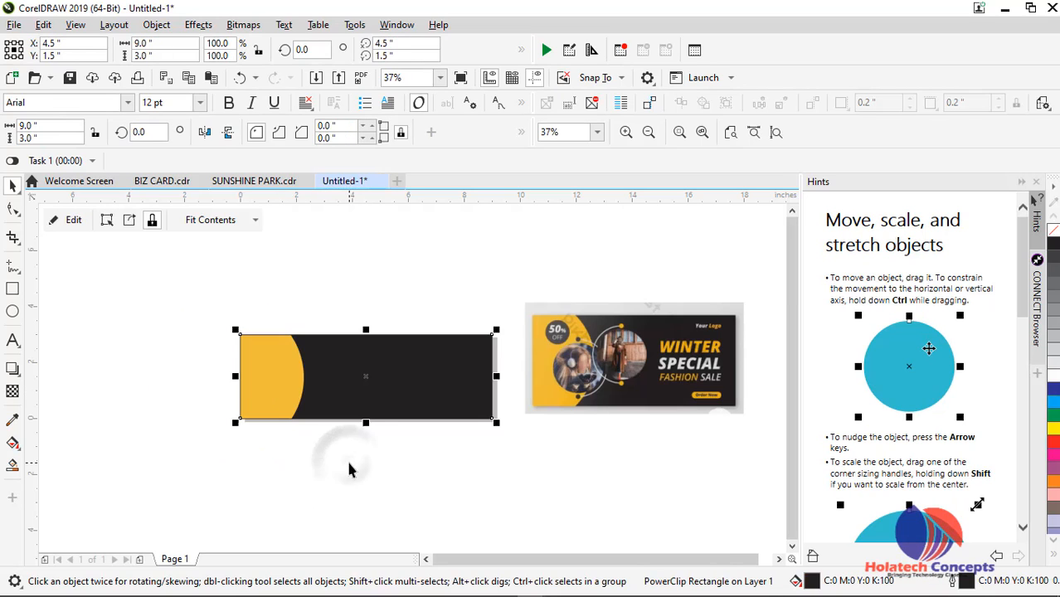
Shift the clipped circle right and slightly up inside the rectangle, and remove the rectangle's outline
double_click(249, 390)
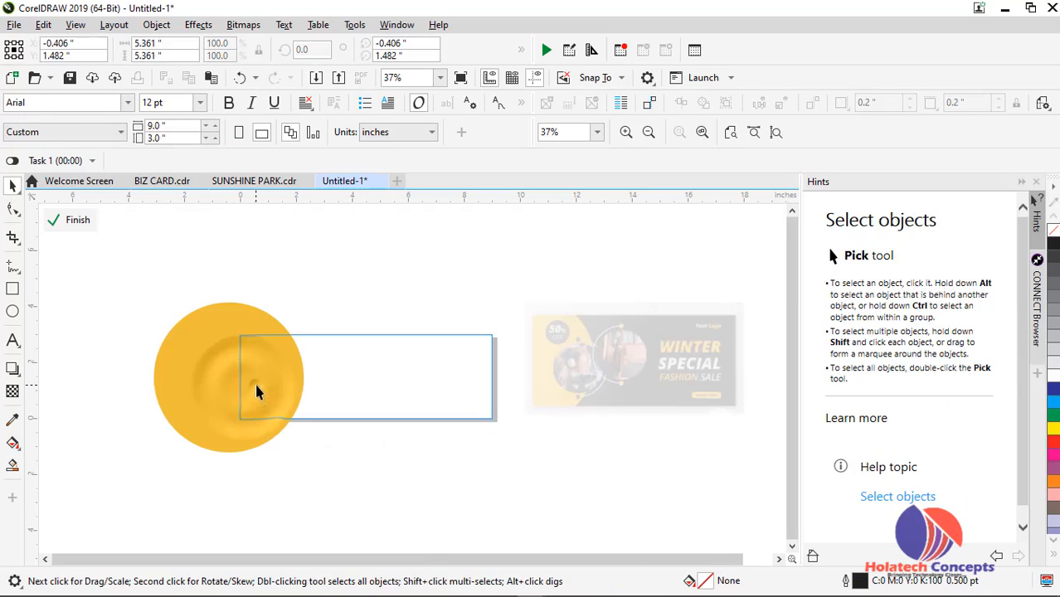
click(256, 391)
mouse_move(292, 390)
mouse_down()
mouse_move(319, 393)
mouse_move(311, 379)
mouse_up()
ctrl+click(347, 474)
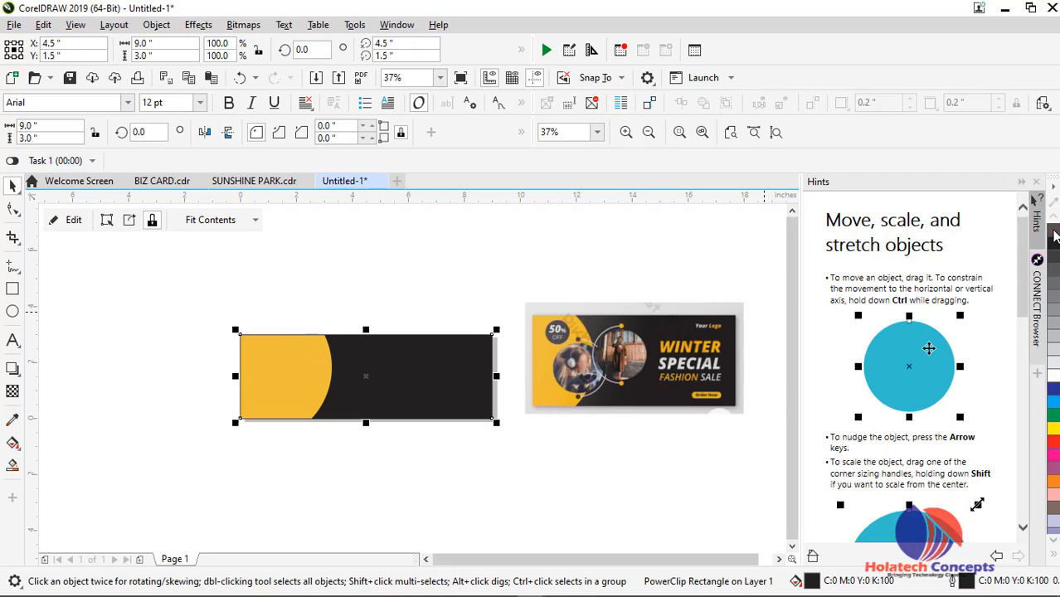
right_click(1054, 232)
Reposition the clipped circle inside the rectangle at about X 0.98 and Y 1.43 inches
ctrl+click(273, 390)
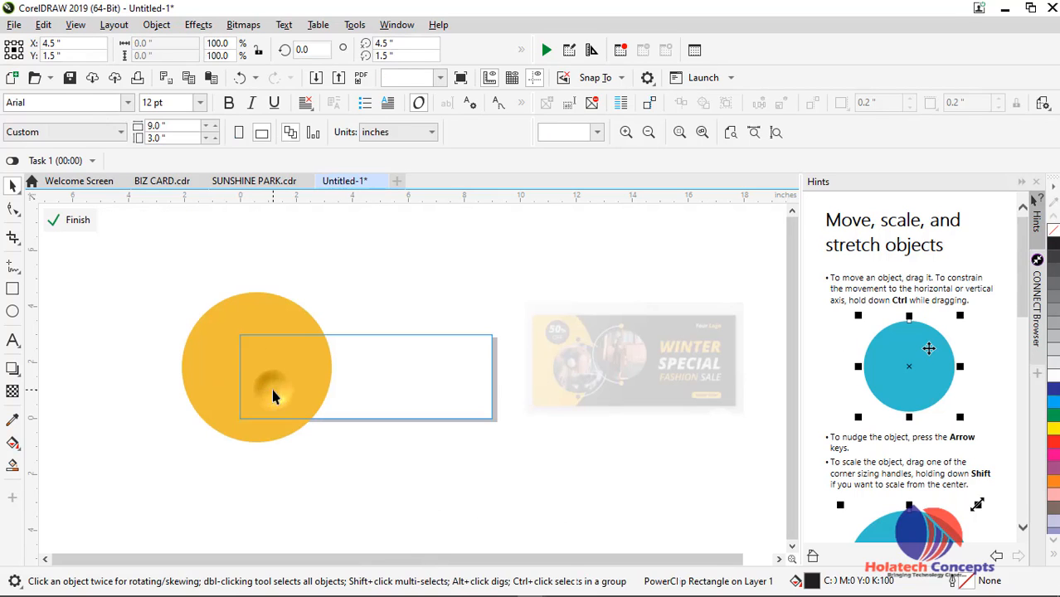
drag(273, 389, 285, 402)
ctrl+click(417, 472)
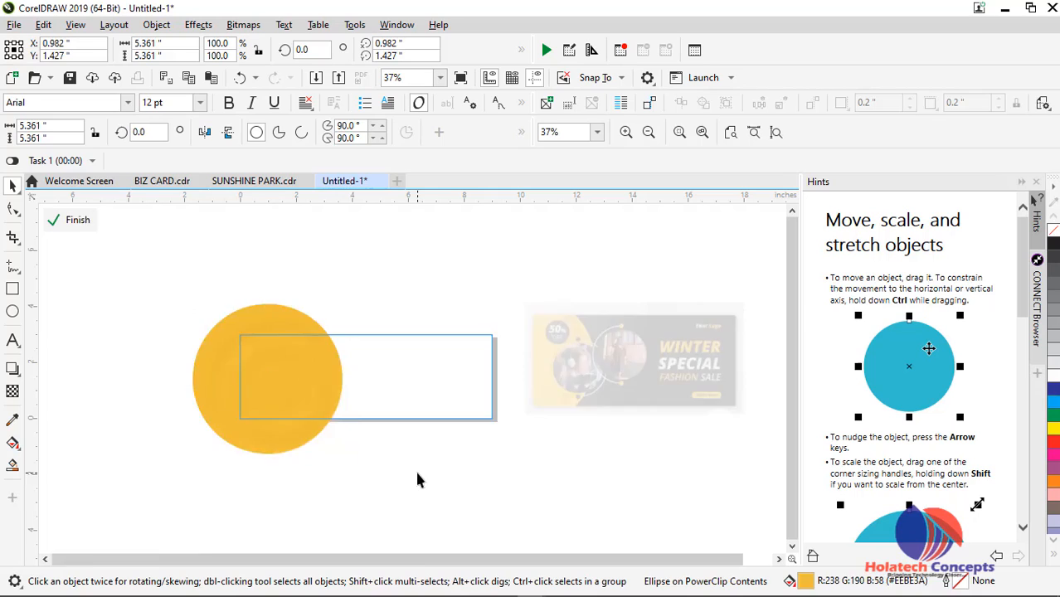
scroll(360, 409, up, 1)
scroll(351, 403, down, 1)
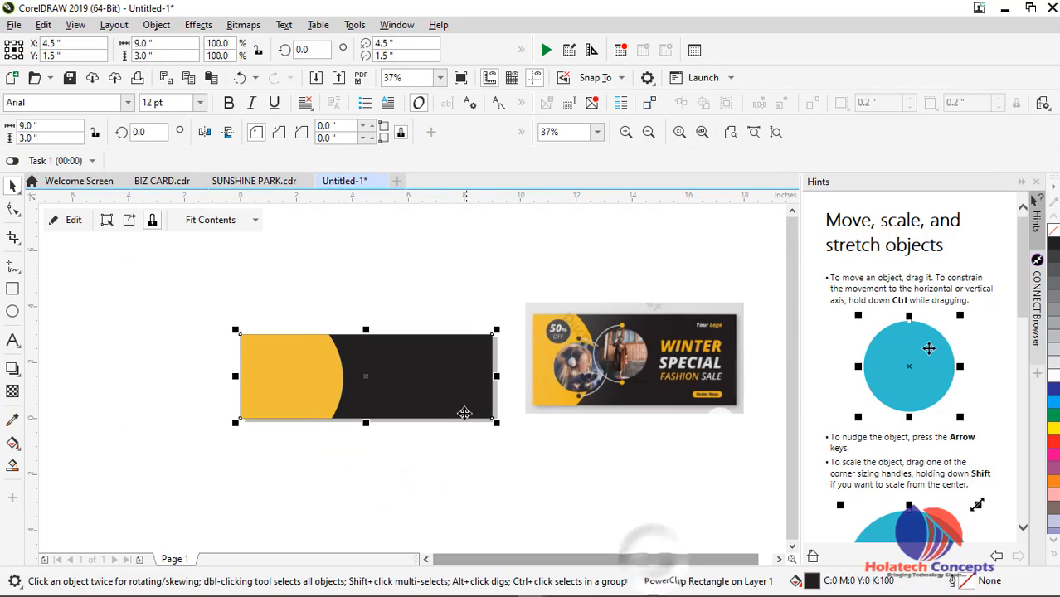
Draw a circle about 2.1 inches in diameter and center it at about X 3.15, Y 1.33 inches over the curved yellow edge
scroll(459, 395, up, 1)
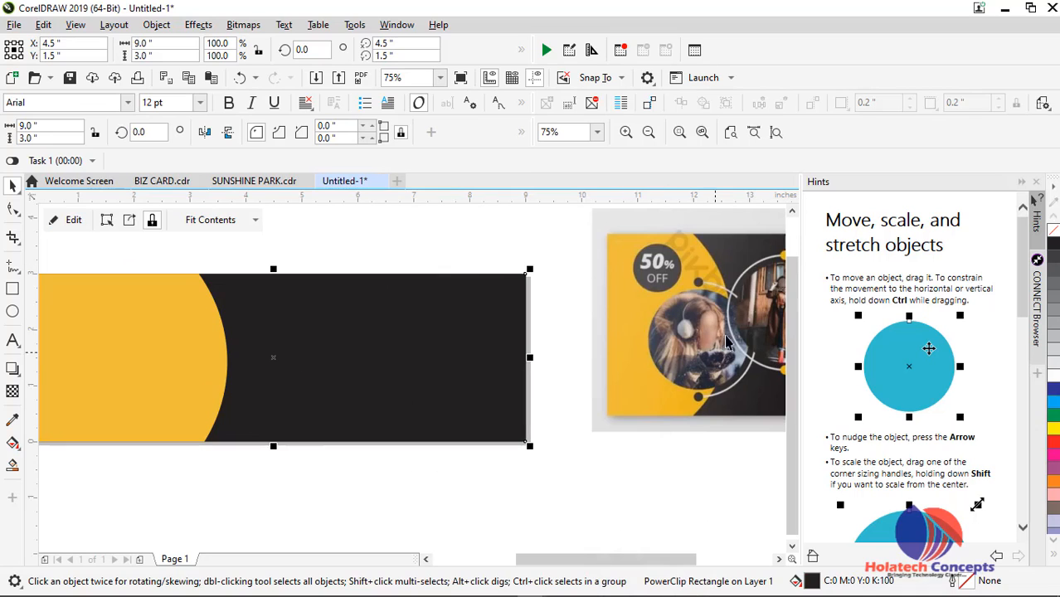
click(270, 498)
click(12, 311)
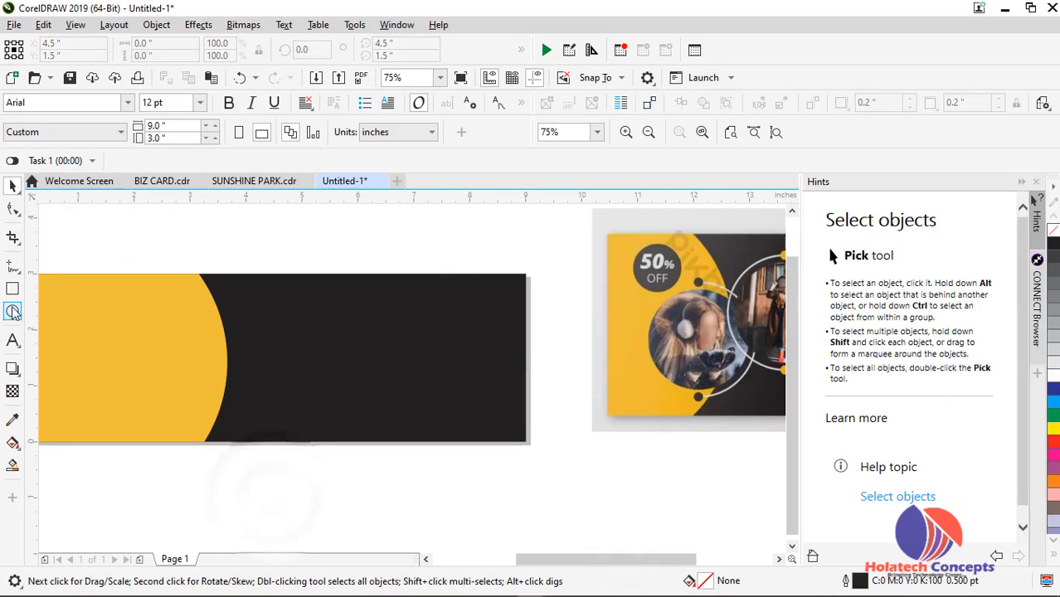
drag(171, 340, 287, 457)
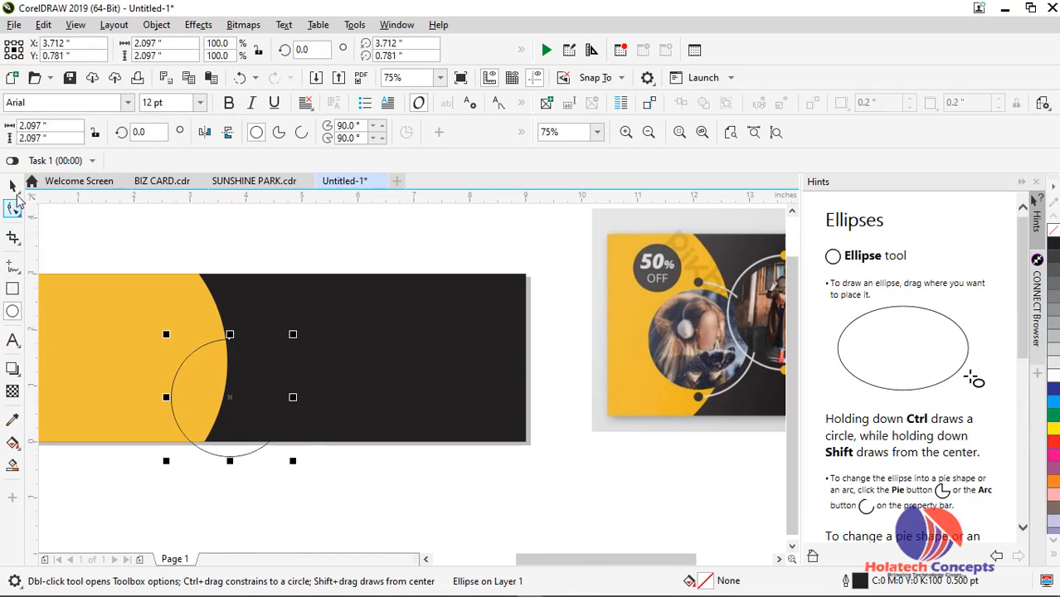
click(12, 184)
drag(230, 397, 197, 369)
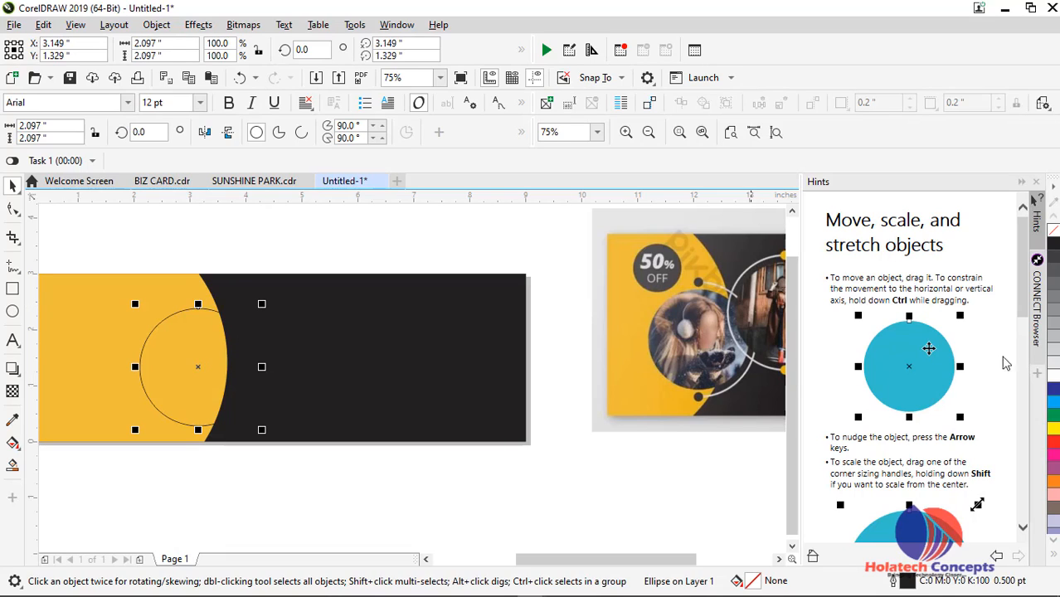
Give the new circle a white outline and scale it down to about 1.58 inches in diameter
right_click(1055, 380)
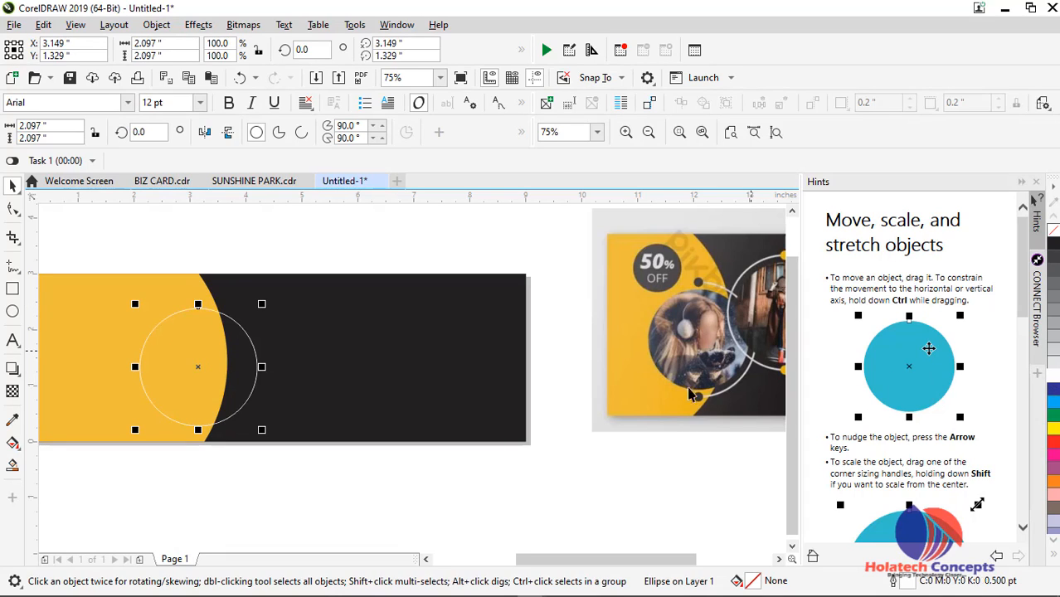
drag(263, 307, 231, 366)
scroll(240, 358, down, 2)
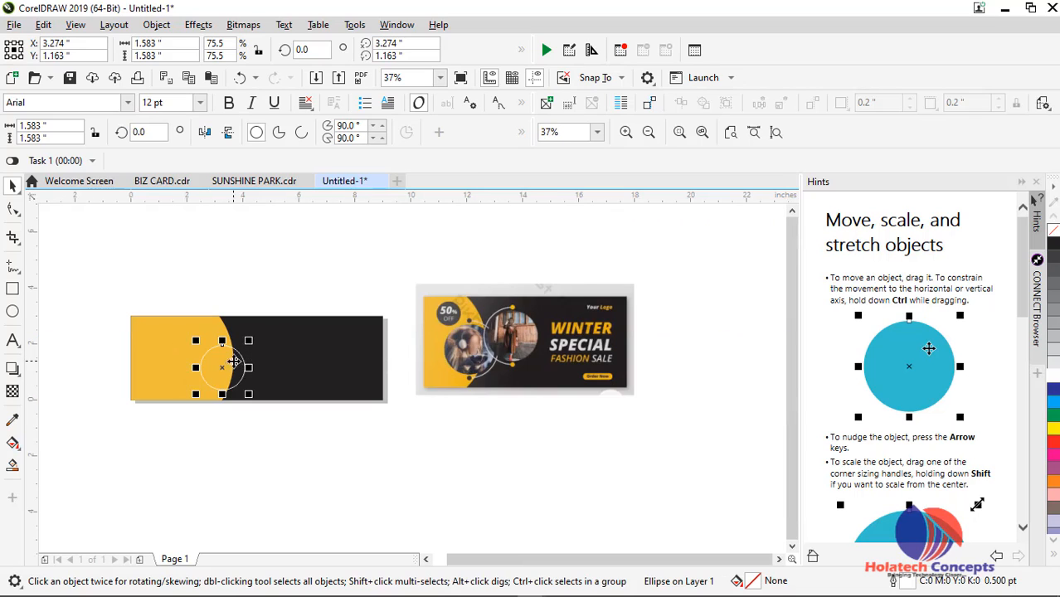
Duplicate the white circle up and to the right onto the black area, and enlarge the copy to about 2.03 inches
drag(231, 363, 260, 344)
right_click(260, 344)
scroll(261, 347, up, 2)
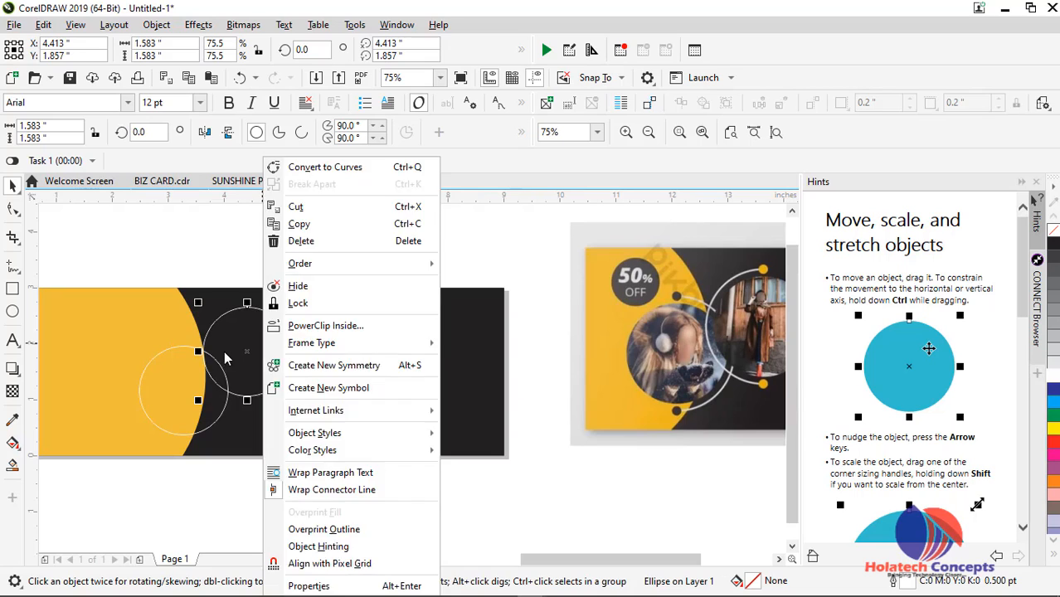
click(225, 358)
mouse_move(296, 400)
mouse_down()
mouse_move(317, 418)
mouse_move(303, 417)
mouse_up()
mouse_move(272, 374)
mouse_down()
mouse_move(278, 367)
mouse_move(277, 385)
mouse_up()
click(298, 532)
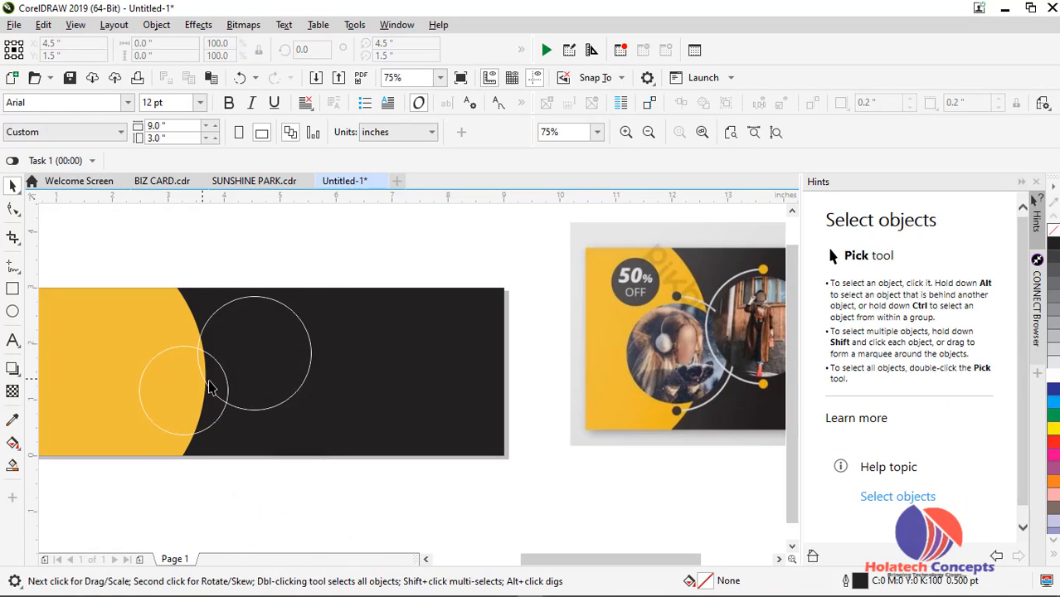
Try to place a copy of the larger white circle on the black area near the banner's right end
click(222, 375)
drag(220, 379, 389, 388)
mouse_move(771, 591)
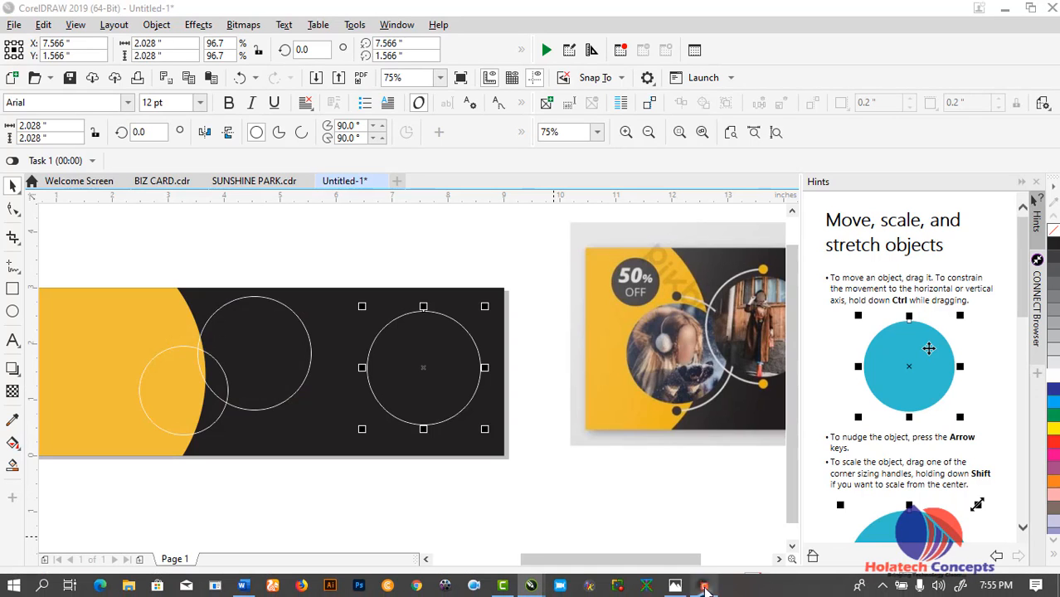
click(704, 586)
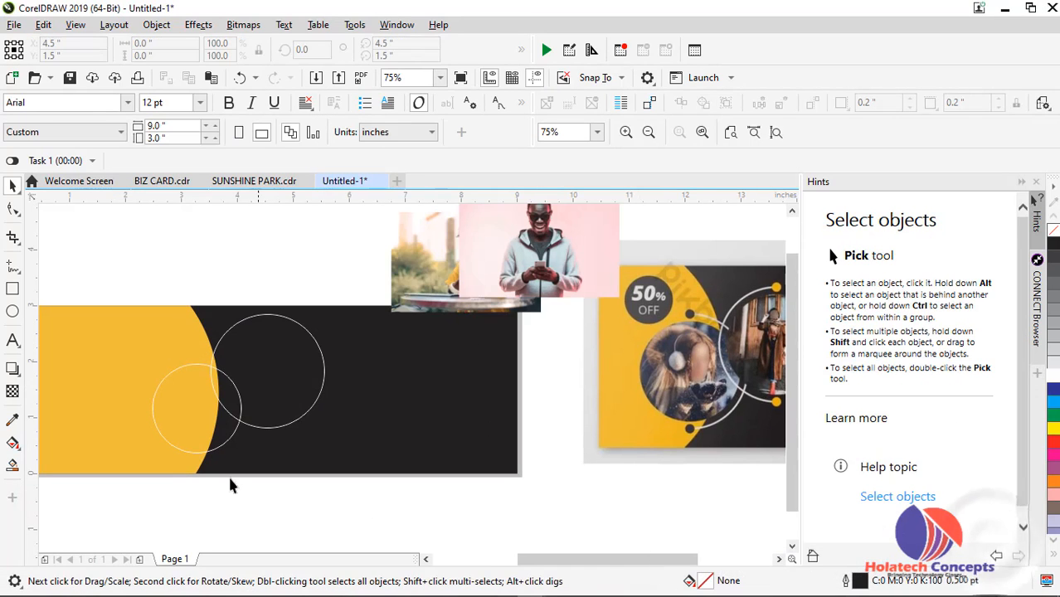
PowerClip the photo of the man in the grey hoodie into the smaller white-outlined circle
click(523, 260)
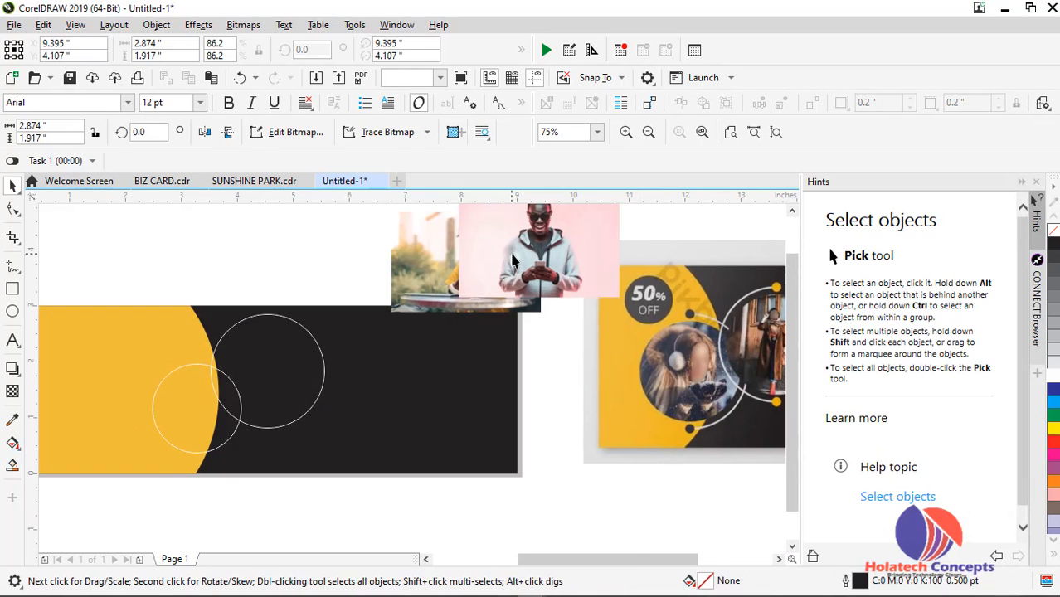
drag(523, 260, 184, 406)
click(247, 456)
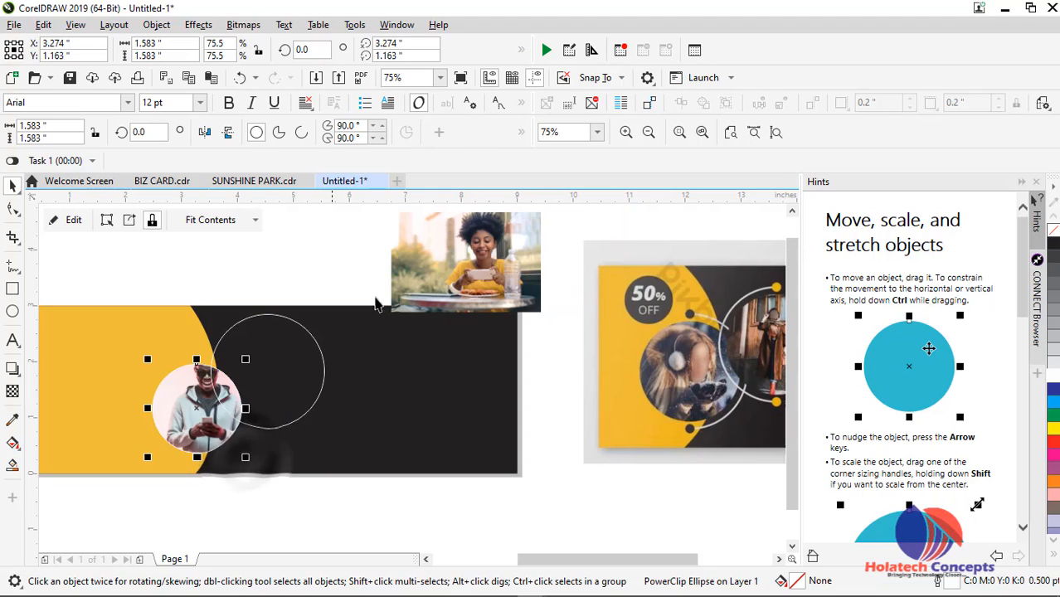
Undo the PowerClip of the man's photo and PowerClip the photo of the woman in yellow into the smaller circle instead
click(458, 271)
mouse_move(458, 271)
mouse_down()
mouse_move(277, 372)
mouse_move(459, 277)
mouse_move(469, 284)
mouse_up()
click(203, 405)
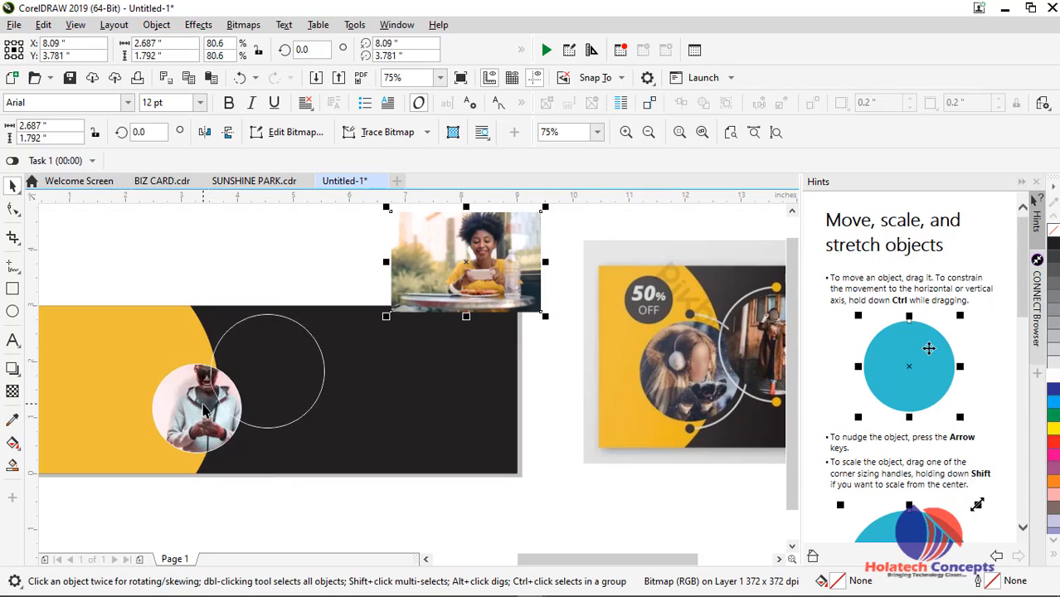
key(ctrl+z)
click(413, 267)
drag(412, 274, 170, 407)
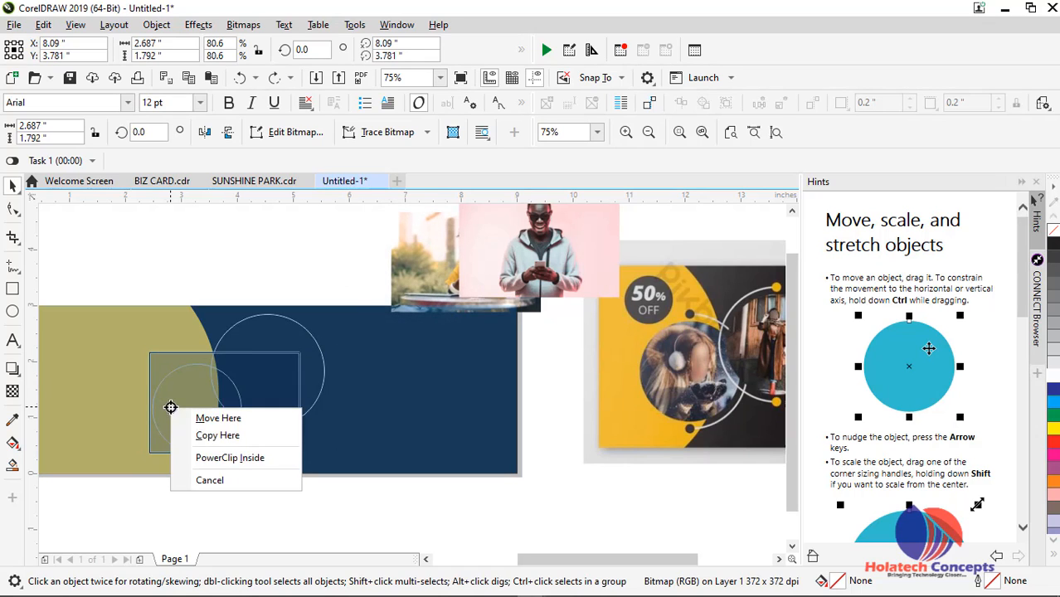
click(228, 458)
Edit the smaller circle's PowerClip contents, resizing and repositioning the woman's photo so her face and phone fit inside the frame
double_click(214, 407)
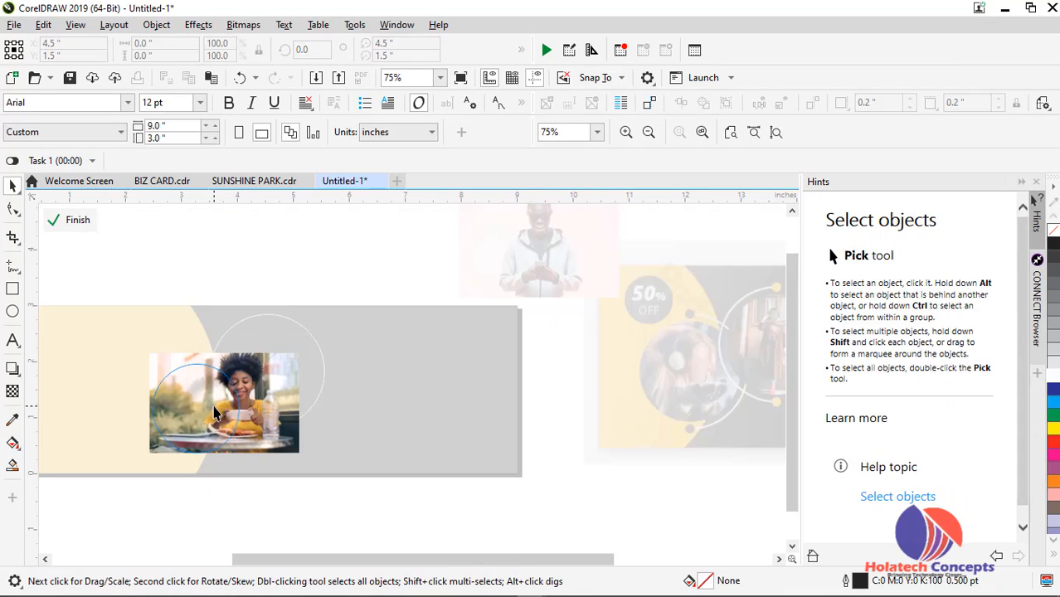
scroll(214, 407, up, 2)
click(225, 405)
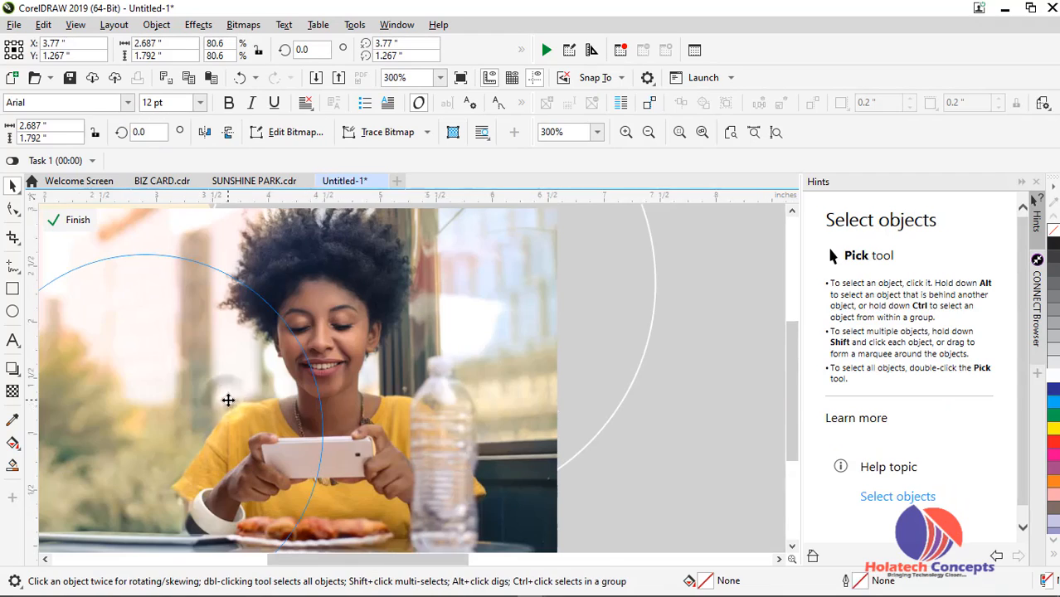
scroll(227, 400, down, 2)
drag(315, 350, 253, 385)
scroll(253, 390, up, 1)
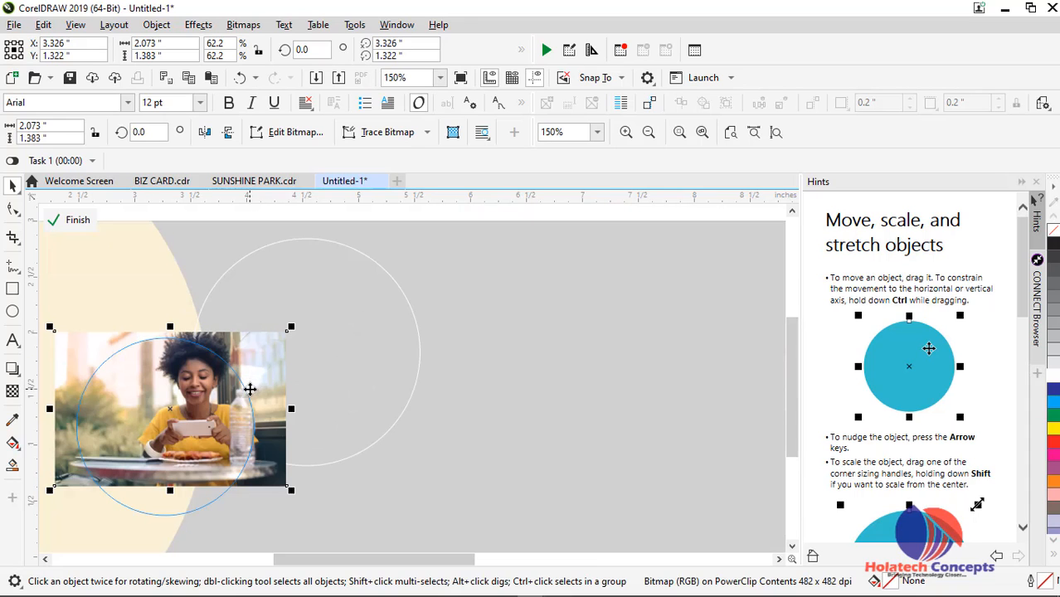
drag(290, 491, 338, 534)
drag(264, 466, 233, 472)
ctrl+click(436, 449)
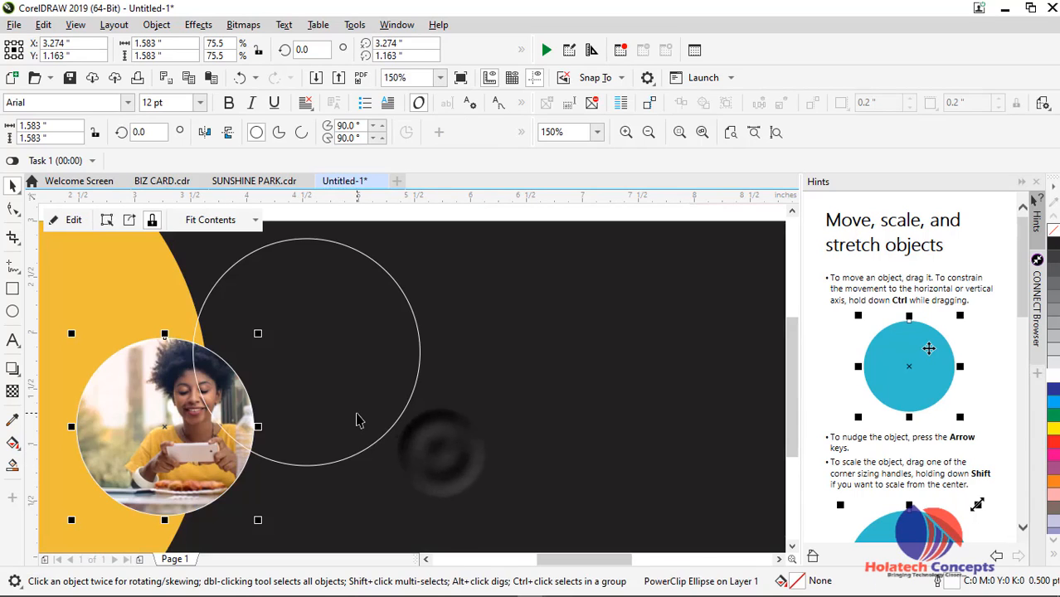
PowerClip the photo of the man in the grey hoodie into the larger white-outlined circle
scroll(357, 408, down, 2)
drag(481, 343, 354, 393)
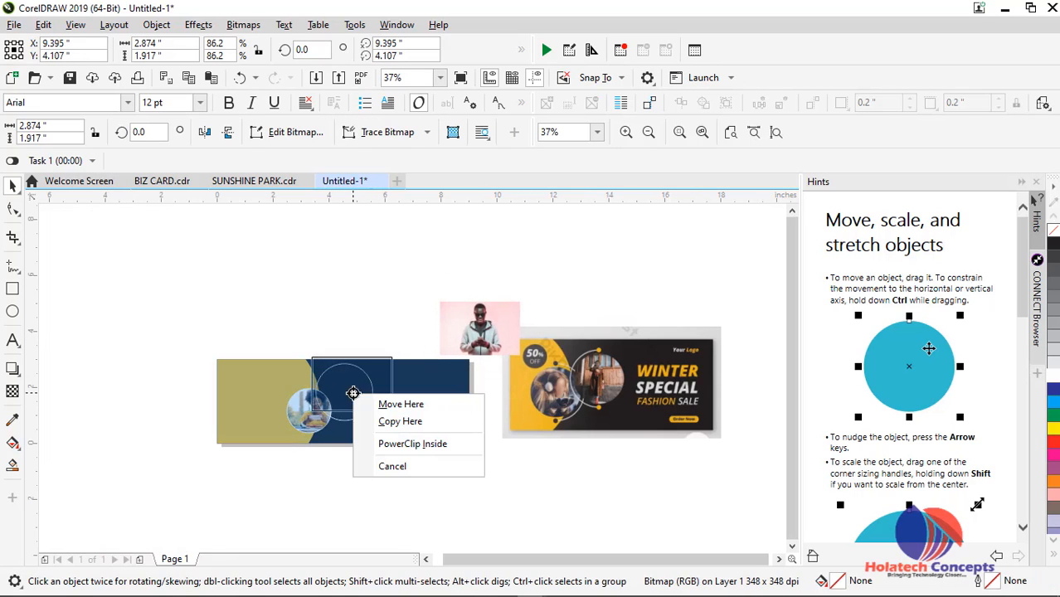
click(407, 442)
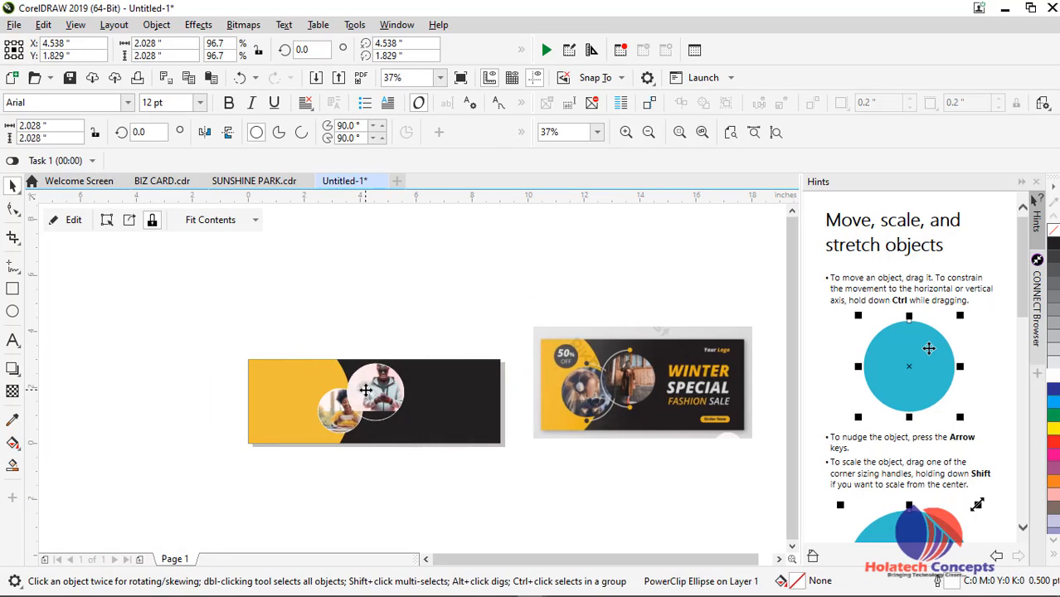
Edit the larger circle's PowerClip contents, enlarging the man's photo to about 3.29 by 2.19 inches and centring him in the frame
double_click(365, 390)
drag(386, 394, 384, 424)
drag(545, 516, 566, 531)
drag(487, 475, 462, 478)
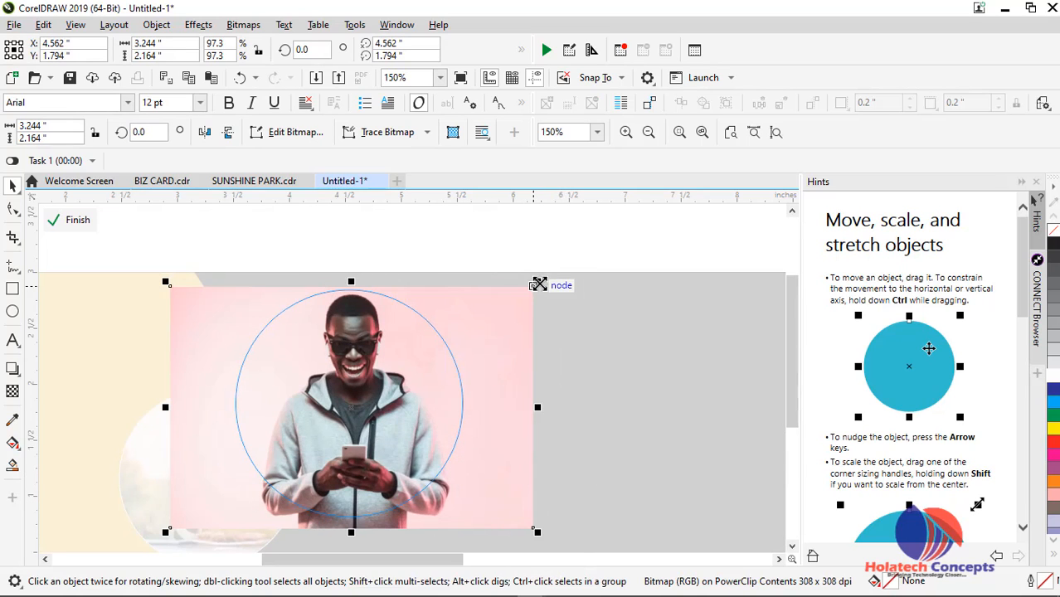
drag(539, 283, 541, 280)
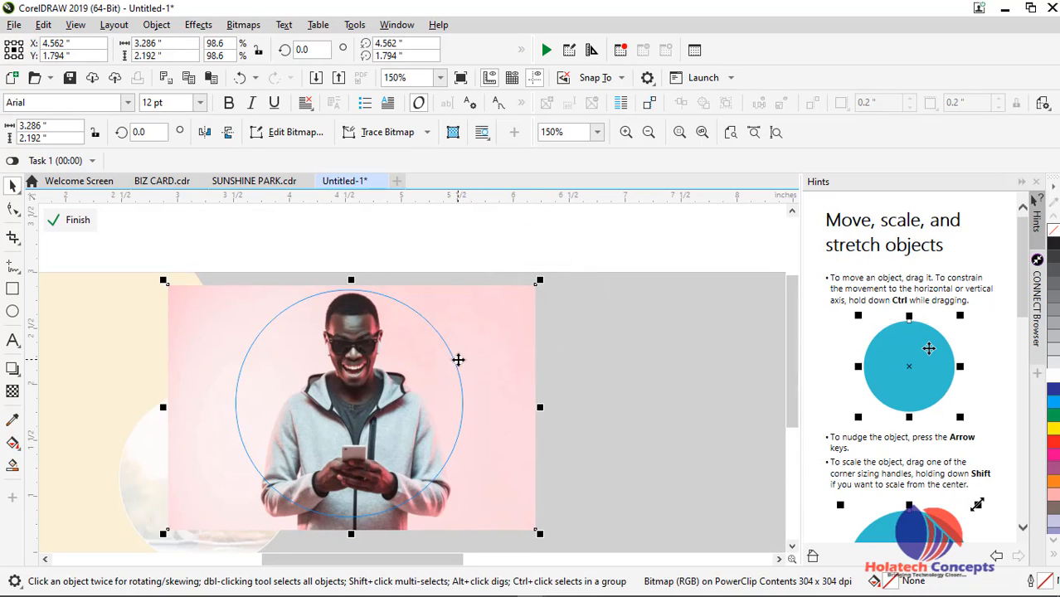
ctrl+click(607, 239)
scroll(509, 289, down, 1)
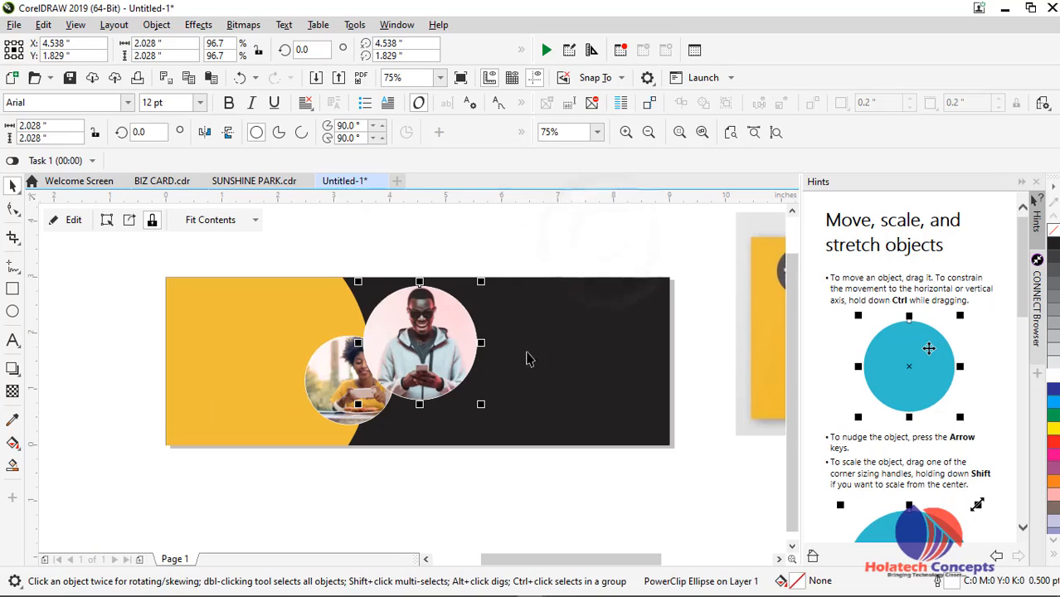
Remove the white outlines from the larger and smaller photo circles
drag(622, 568, 635, 567)
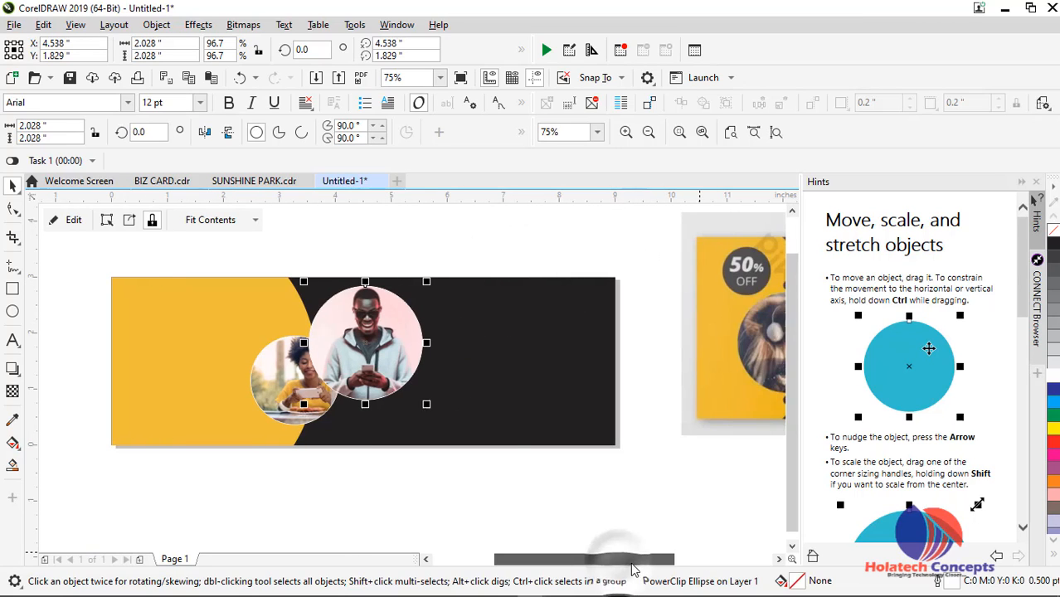
drag(544, 560, 560, 559)
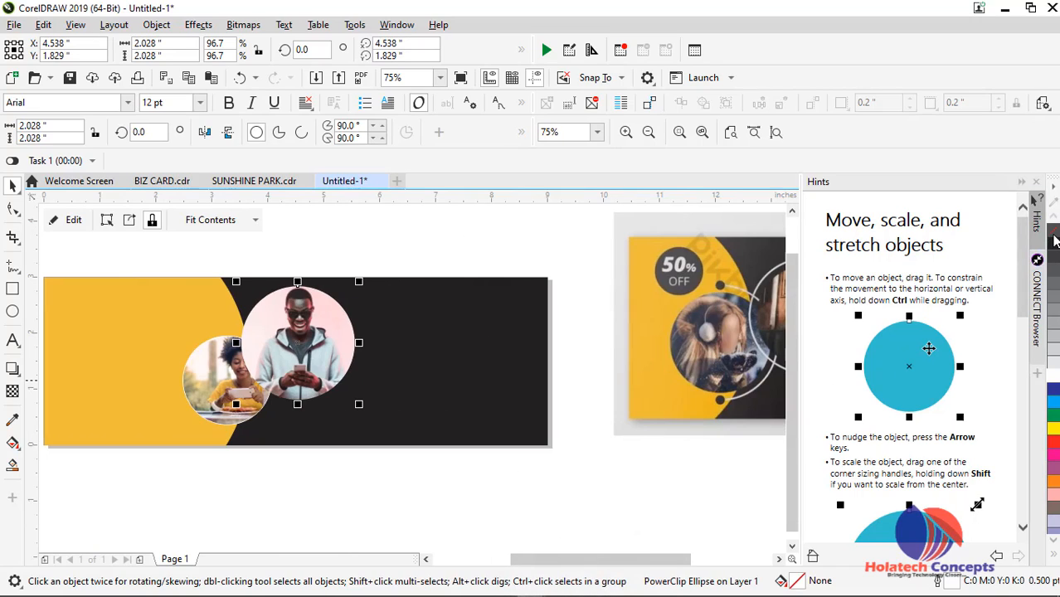
click(232, 400)
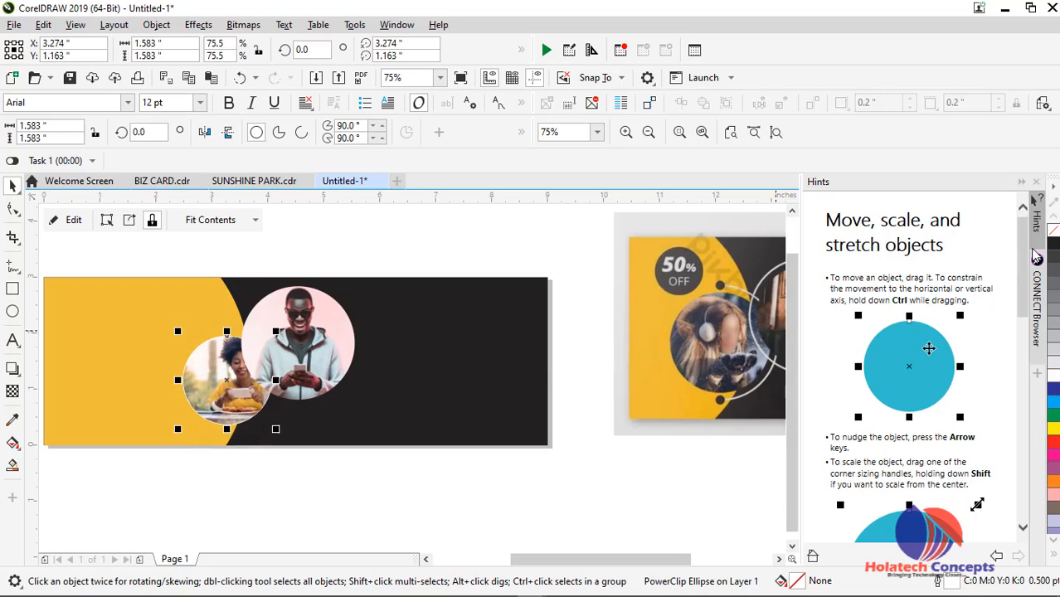
right_click(1055, 231)
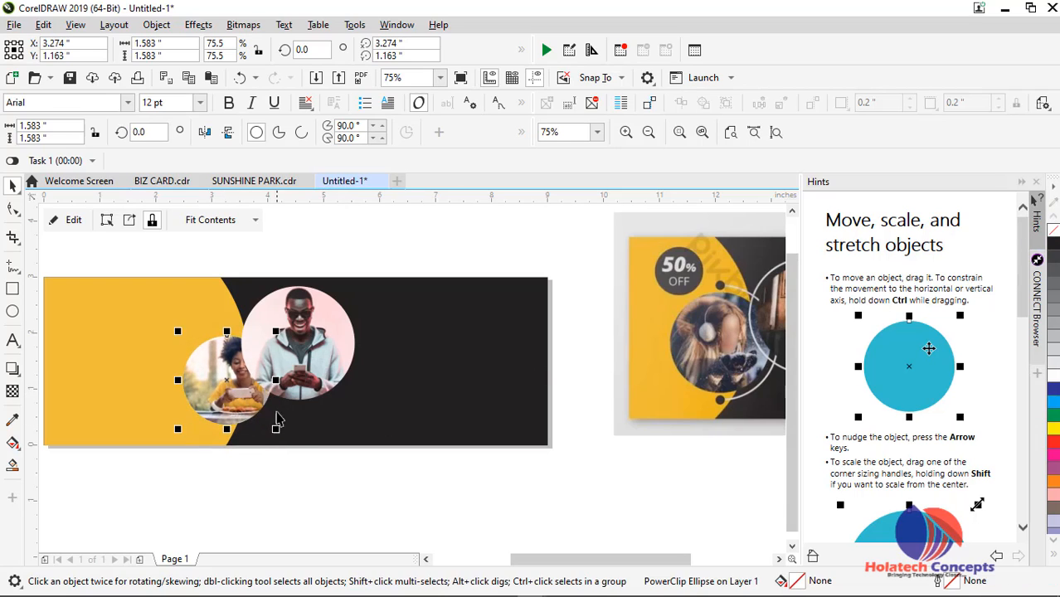
Scale both photo circles down together so the larger is about 1.77 inches across, and shift the pair slightly to the left
drag(178, 434, 197, 432)
key(ctrl+z)
click(309, 380)
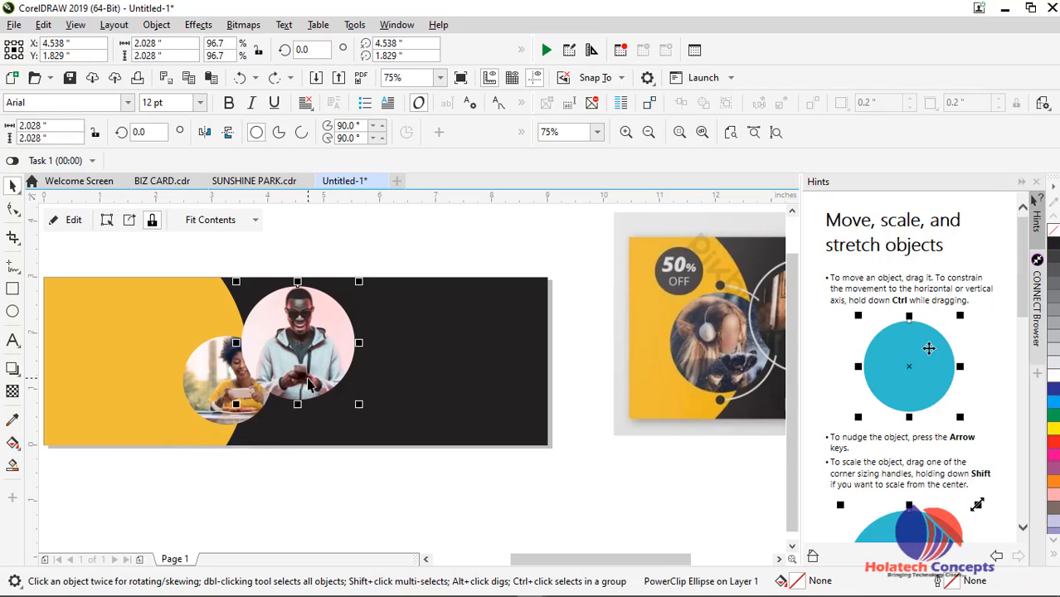
shift+click(191, 387)
drag(177, 430, 190, 425)
drag(263, 373, 258, 375)
click(277, 461)
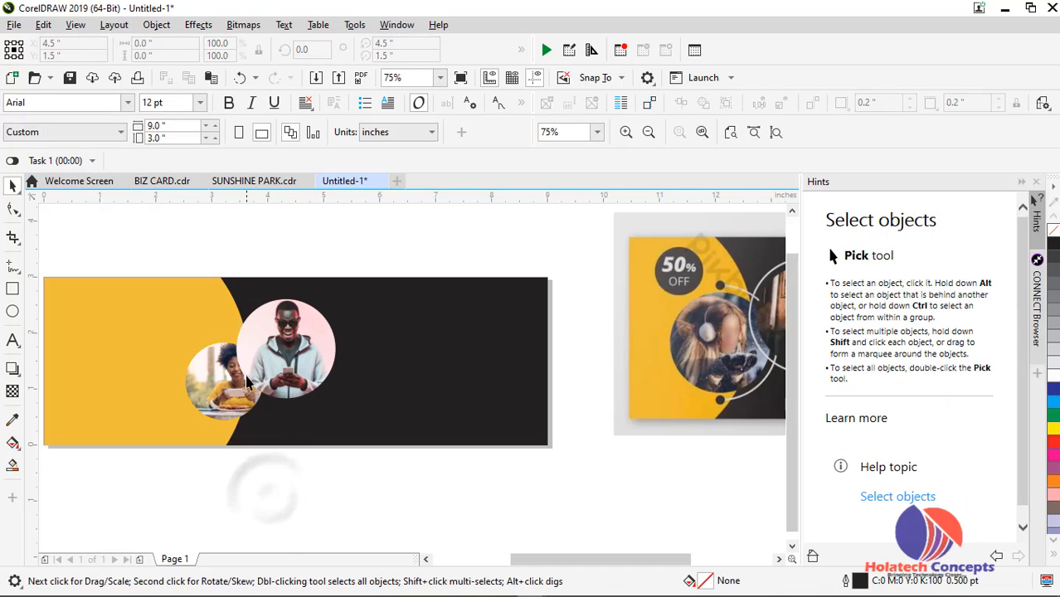
Duplicate the man's photo circle onto the black area to its right and give the copy a white outline
click(267, 373)
drag(355, 368, 445, 367)
right_click(445, 368)
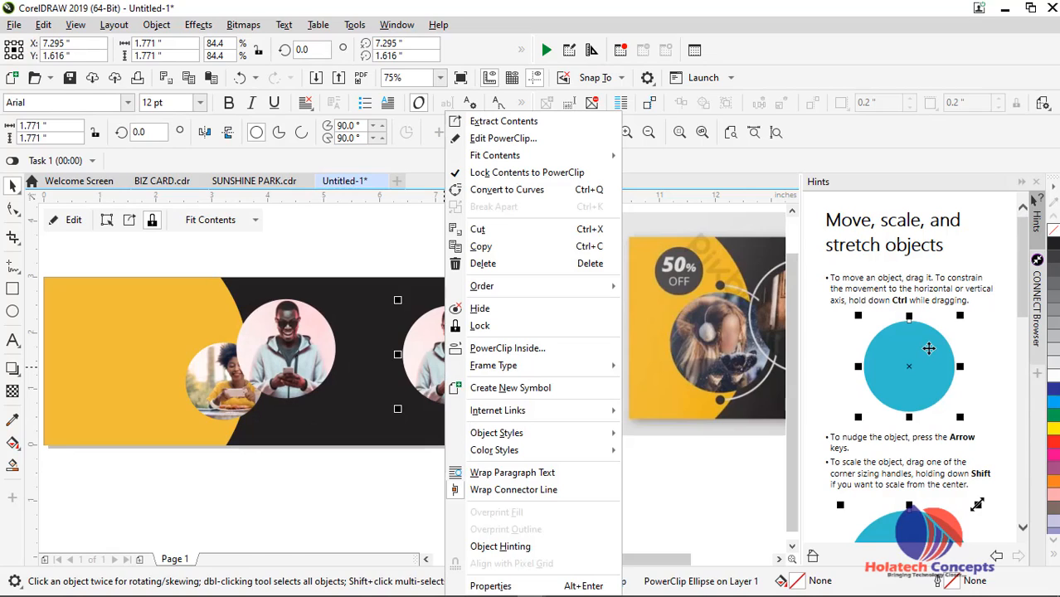
right_click(1056, 379)
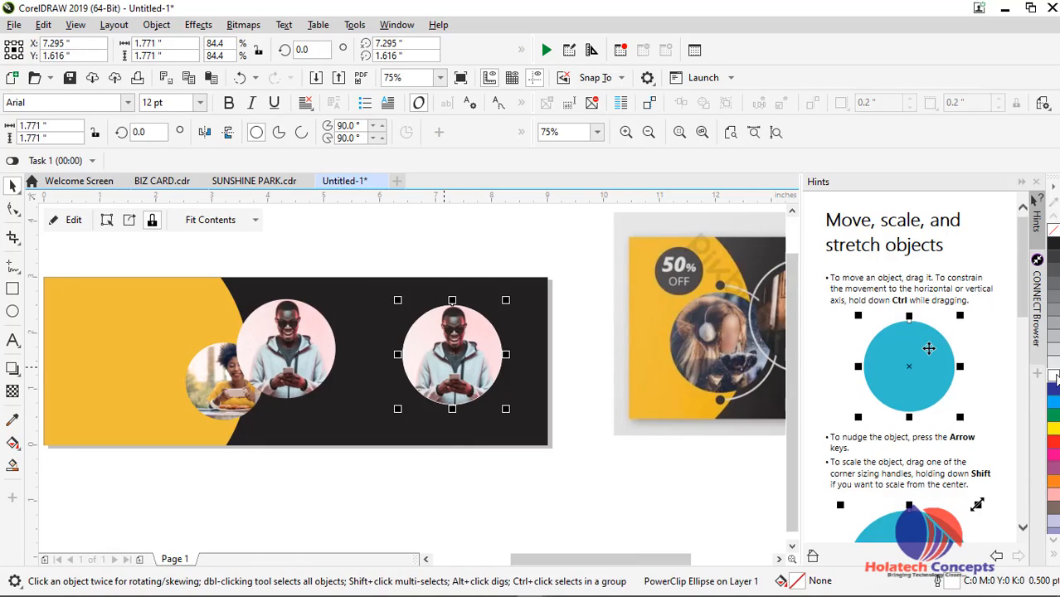
Extract the photo from the copied circle's PowerClip and delete it, keeping only the empty outlined frame
right_click(452, 355)
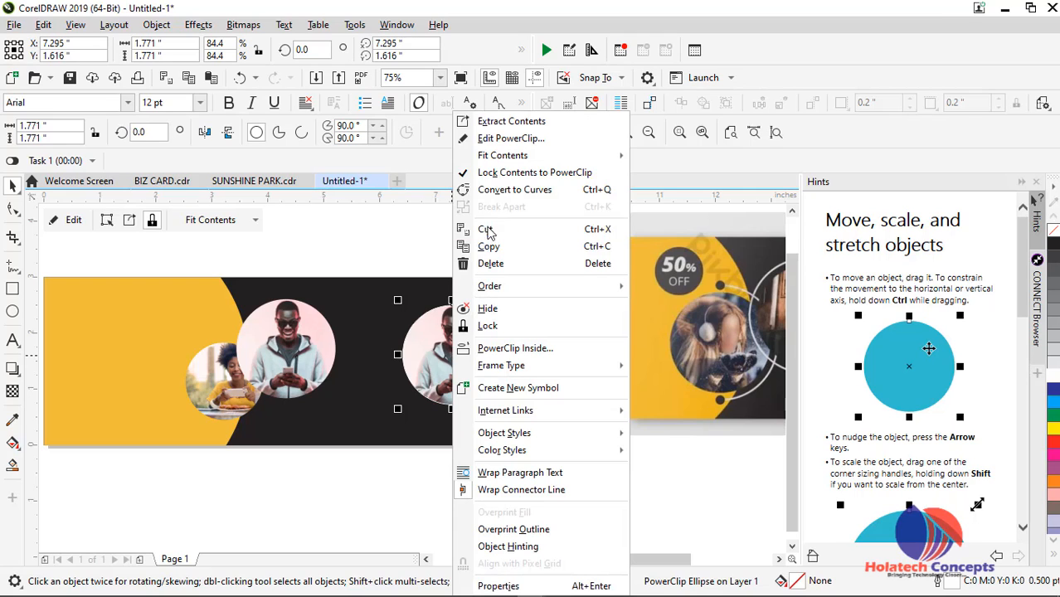
click(512, 123)
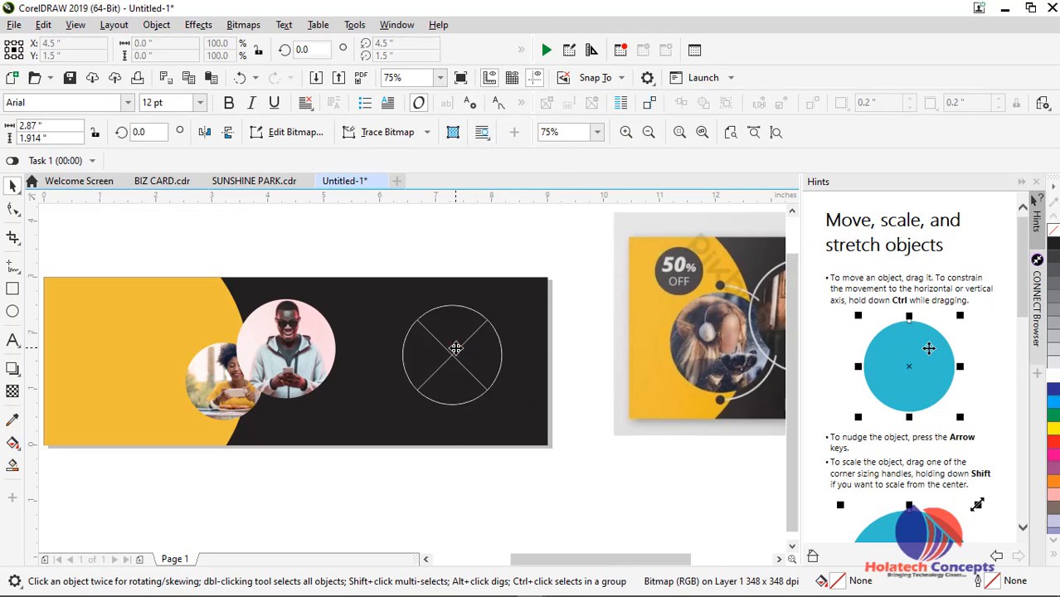
key(Escape)
Convert the empty circle frame on the black area into an open arc
scroll(457, 355, up, 2)
click(457, 355)
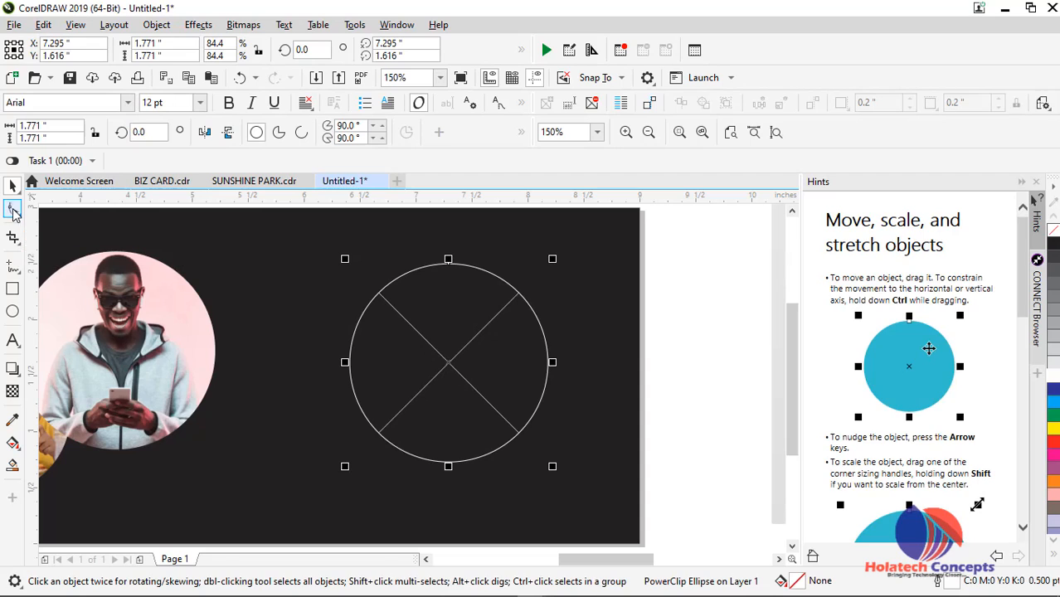
click(12, 212)
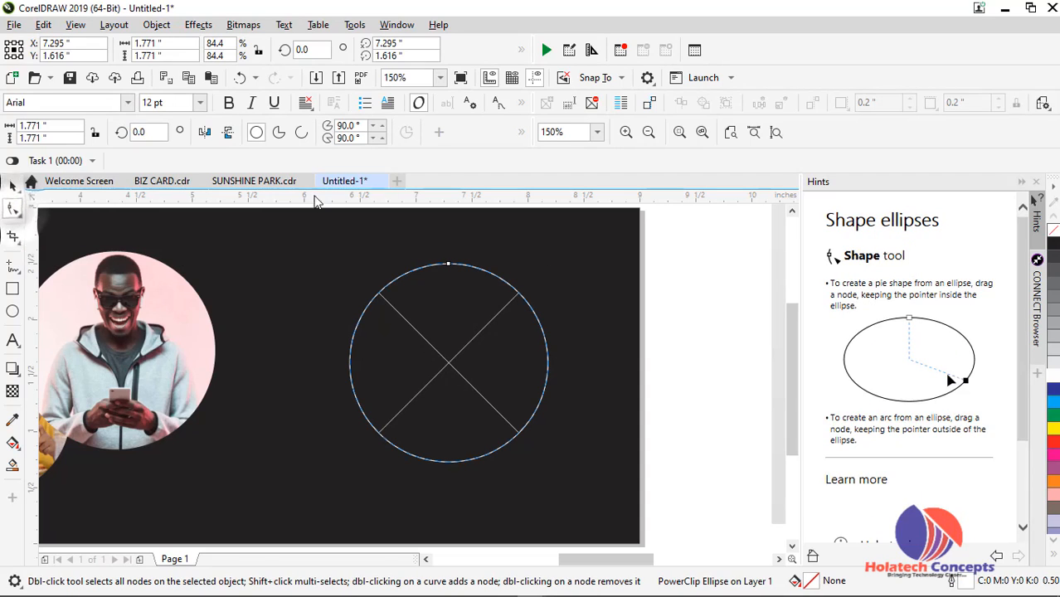
click(301, 134)
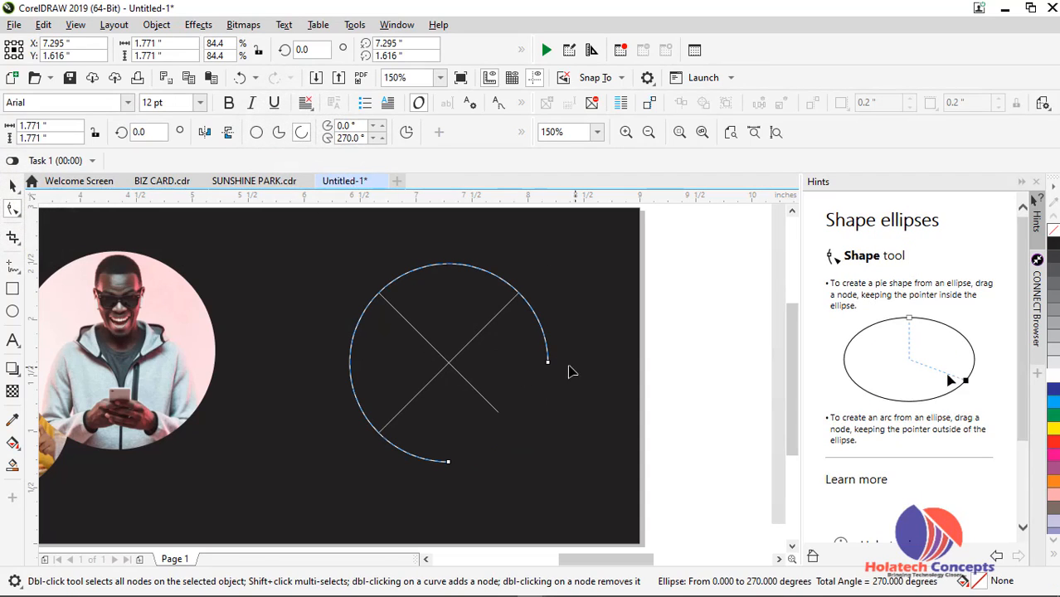
drag(549, 363, 476, 276)
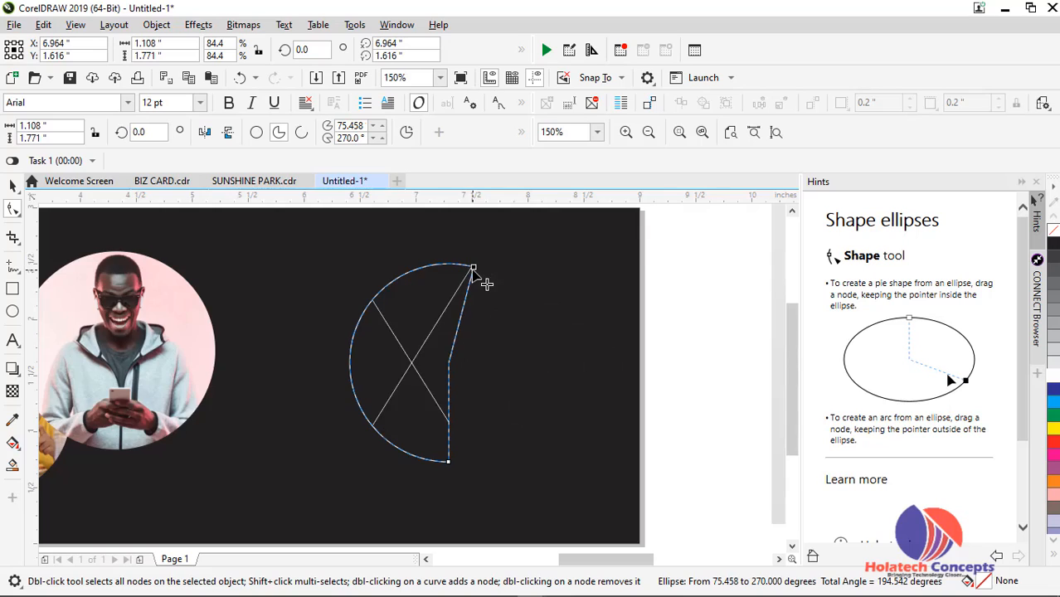
scroll(473, 290, down, 5)
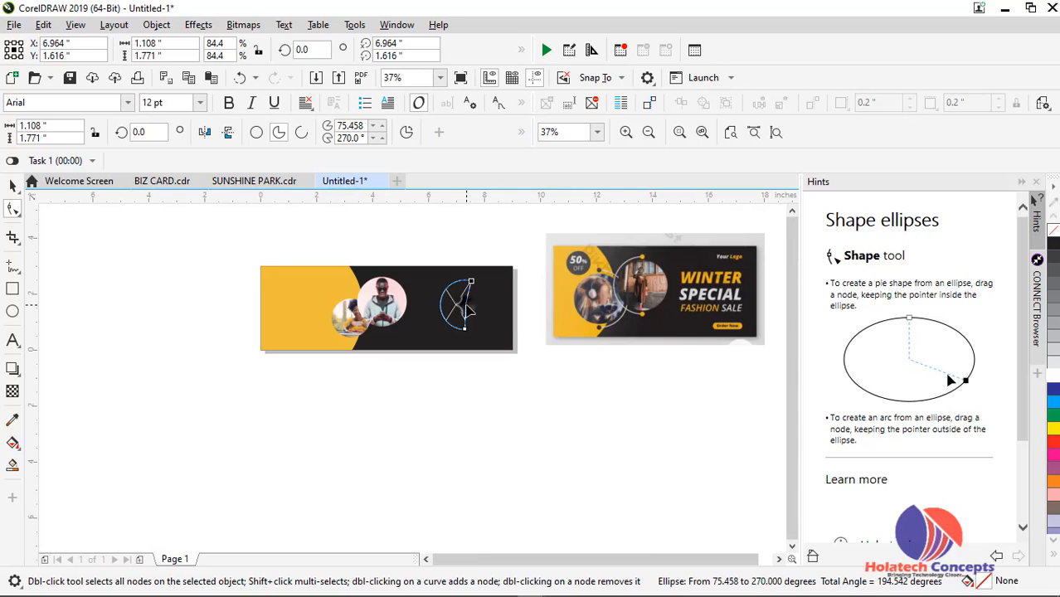
key(ctrl+z)
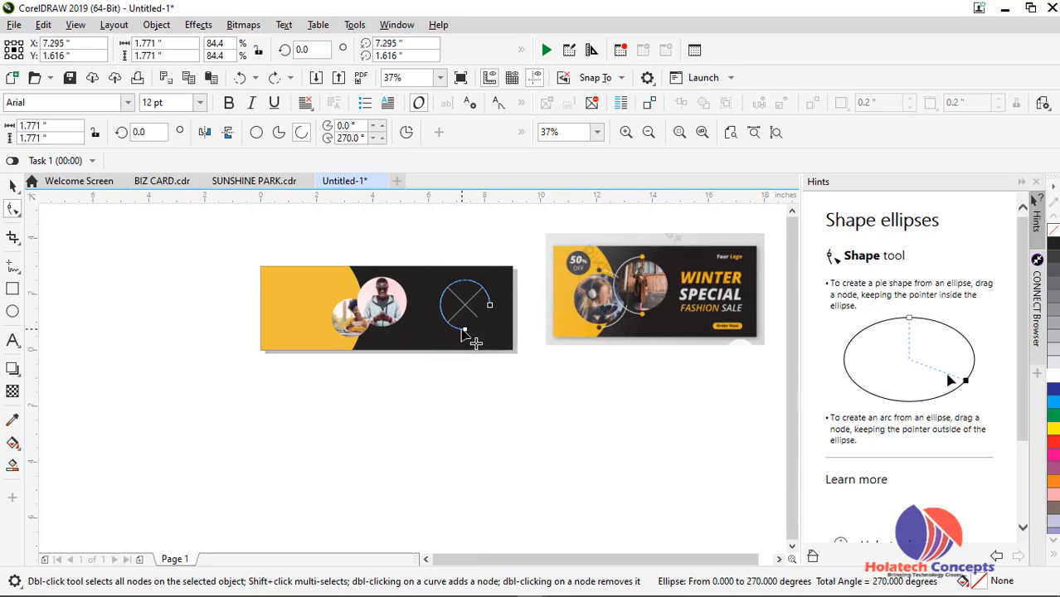
Move the arc around the man's photo circle and enlarge it from the centre to about 2 inches across
click(11, 184)
scroll(463, 292, up, 2)
drag(501, 320, 333, 312)
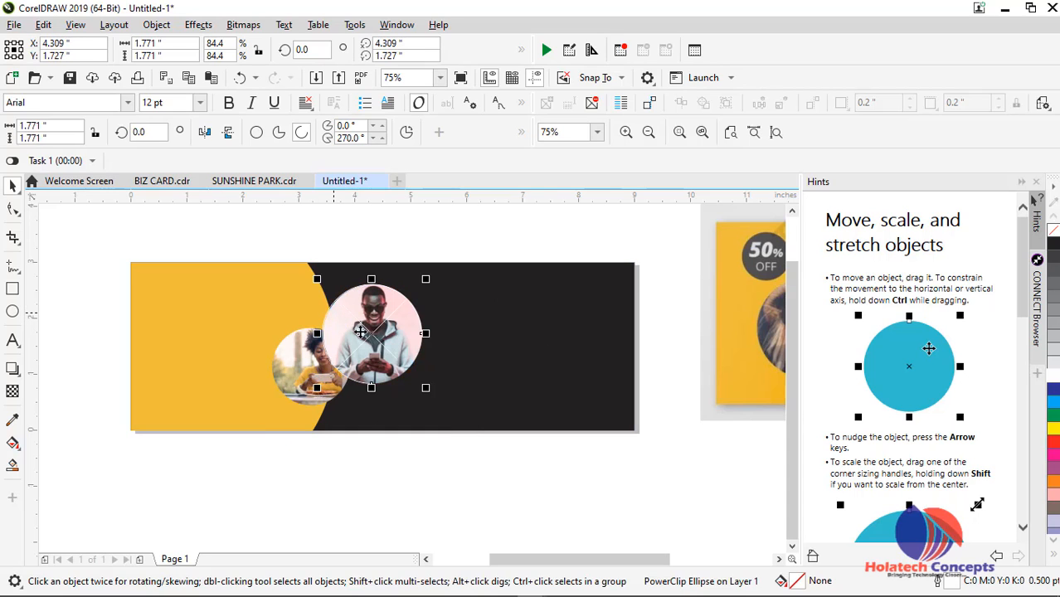
mouse_move(430, 388)
mouse_down()
mouse_move(448, 411)
mouse_move(440, 403)
mouse_up()
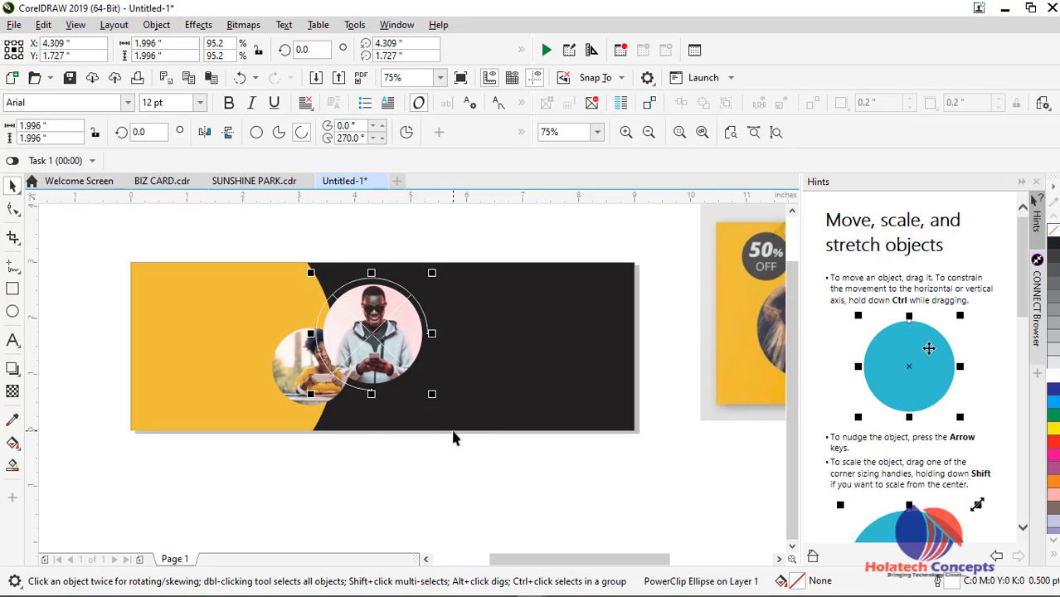
Set the arc's outline width to 3.0 pt, placed behind the fill and scaling with the object
key(F12)
click(432, 246)
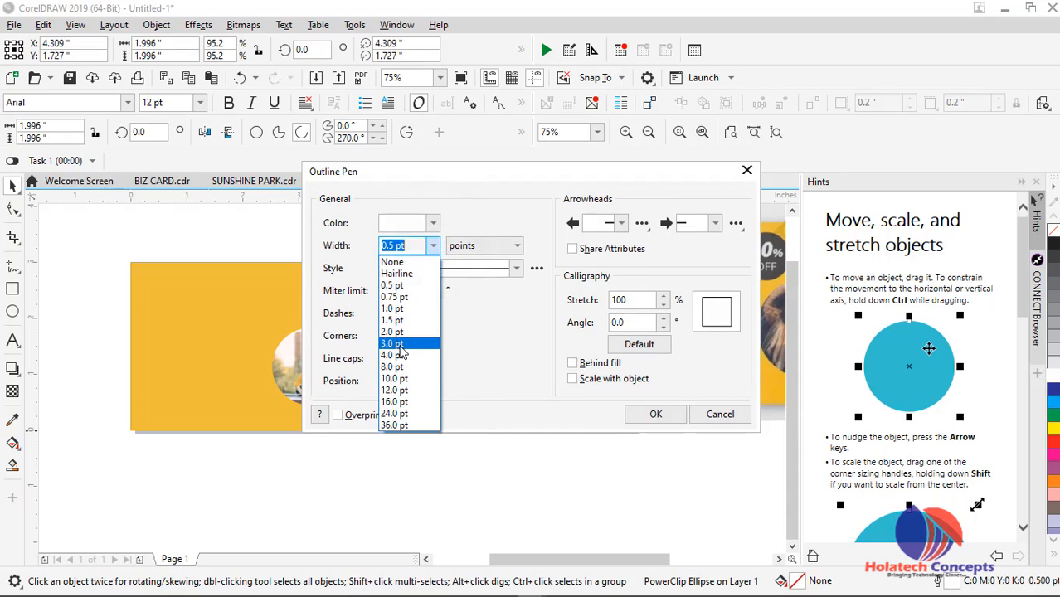
click(394, 344)
click(572, 363)
click(573, 378)
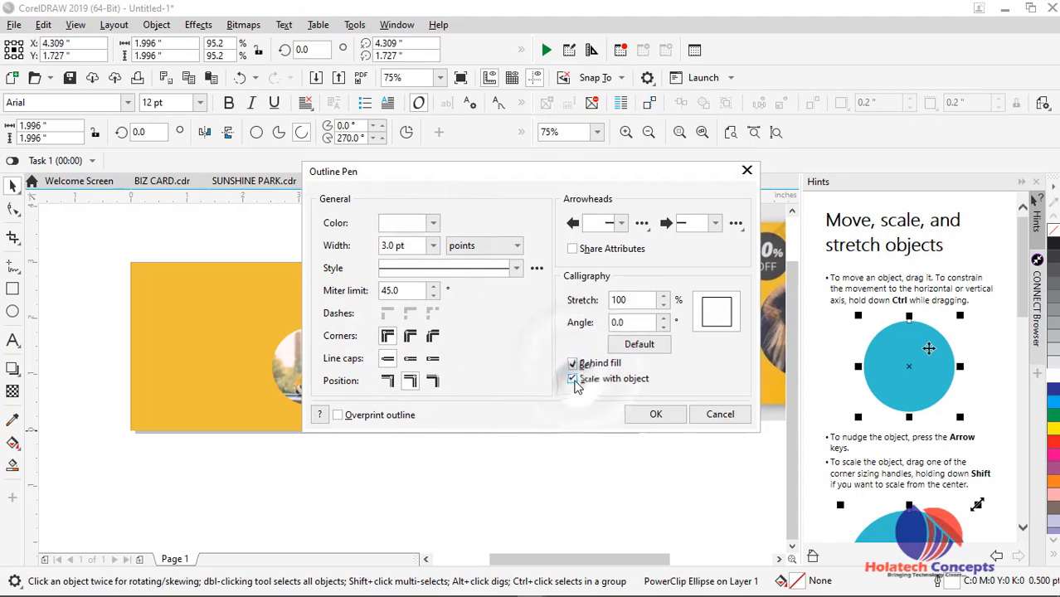
click(654, 415)
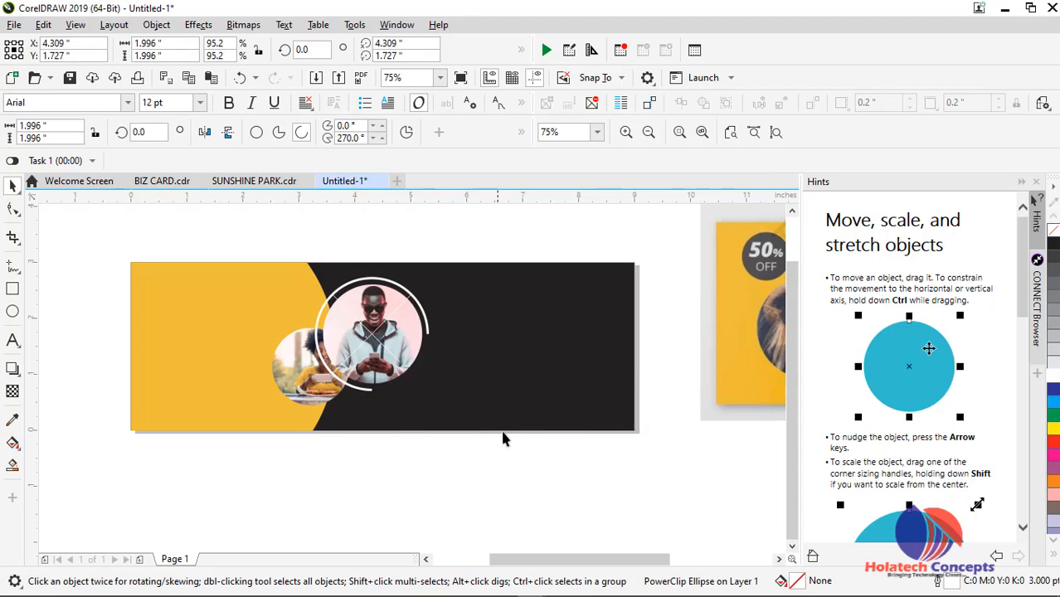
Shorten the arc with the Shape tool so its upper end starts at about 69 degrees, above the man's photo circle
scroll(502, 439, down, 1)
scroll(501, 405, up, 1)
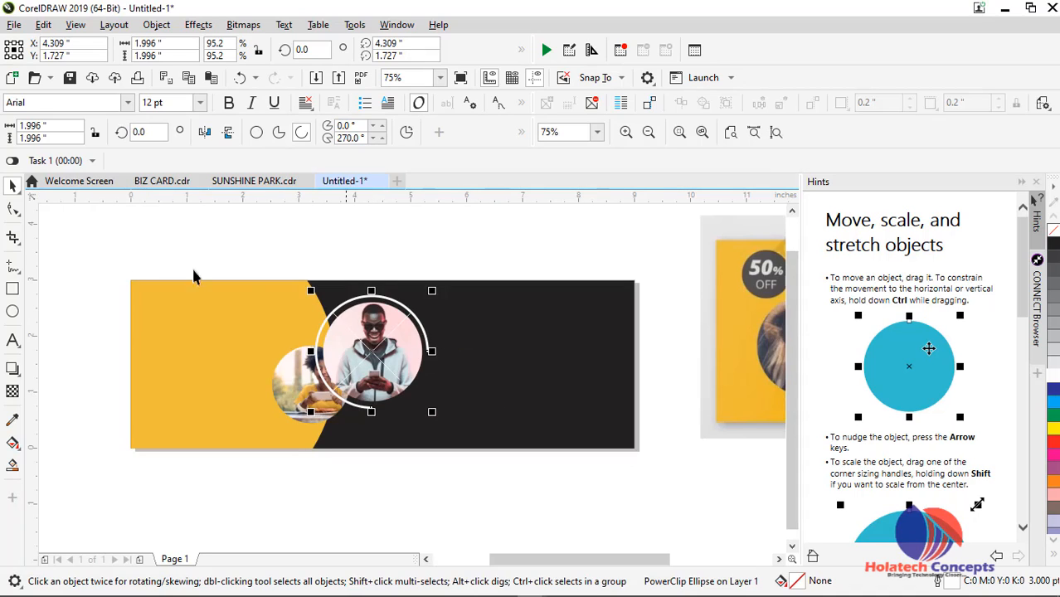
click(13, 208)
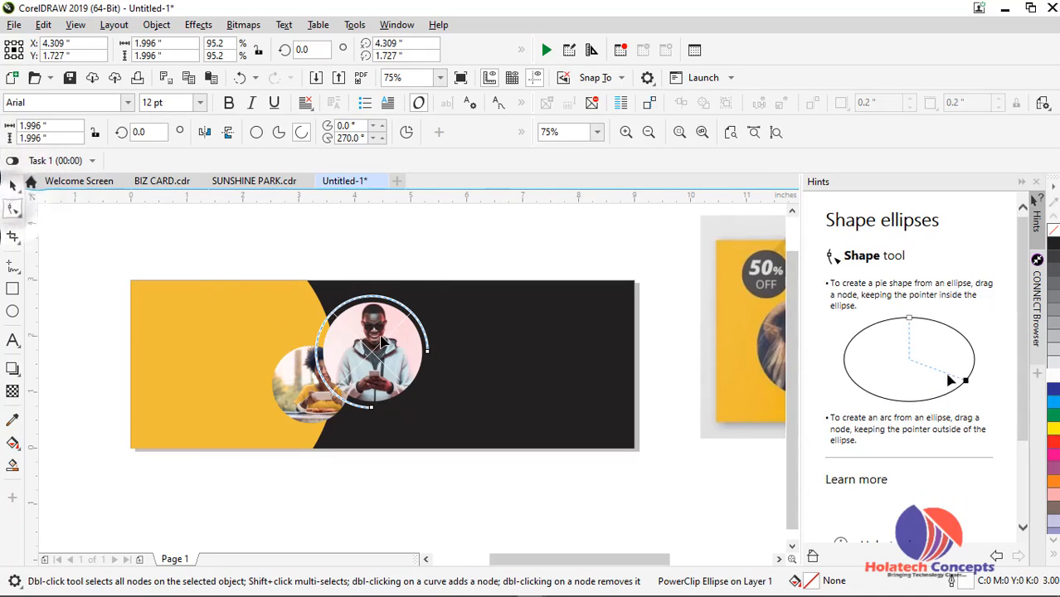
drag(430, 355, 397, 294)
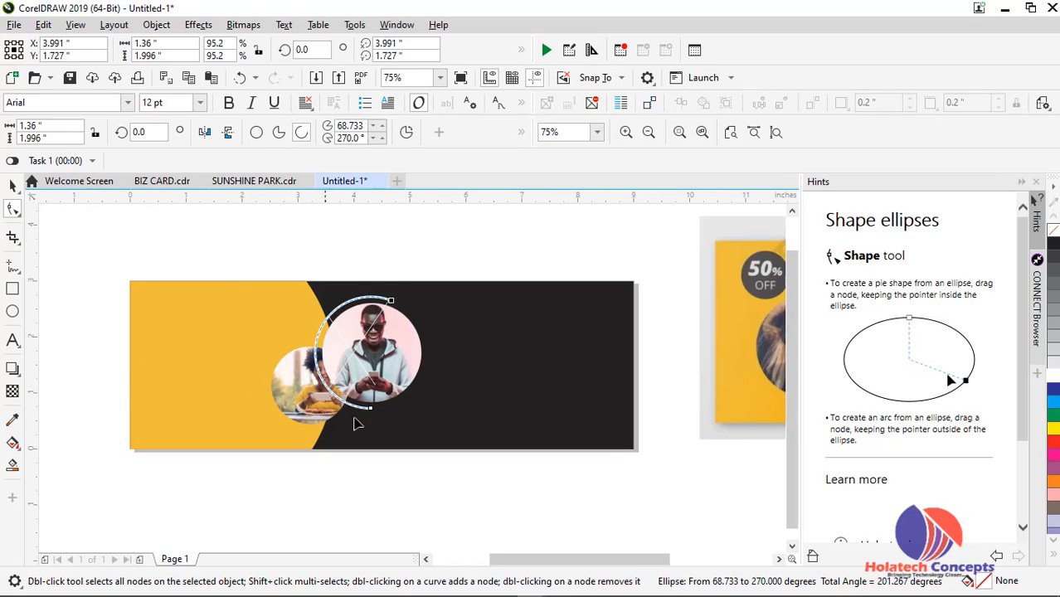
Place a duplicate of the woman's photo circle on the black area to the right of the man's photo
click(13, 187)
click(188, 233)
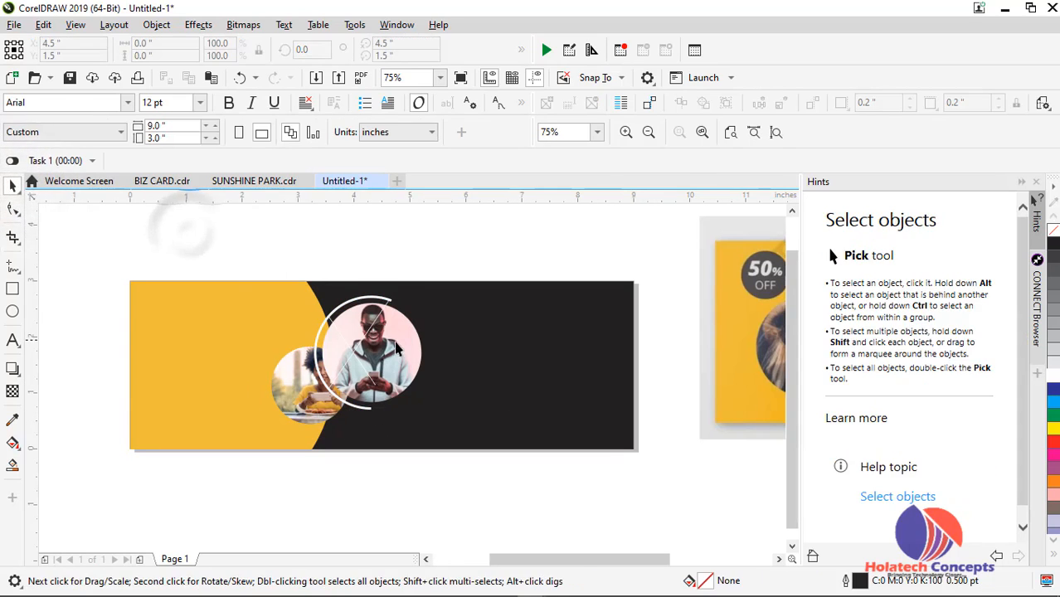
click(325, 377)
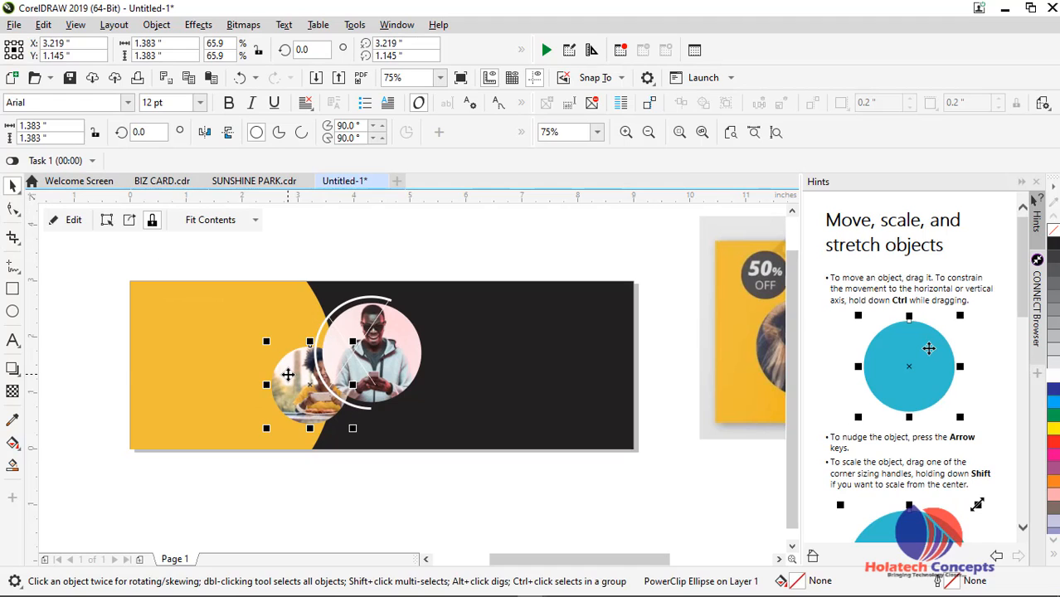
shift+click(288, 375)
drag(311, 396, 476, 402)
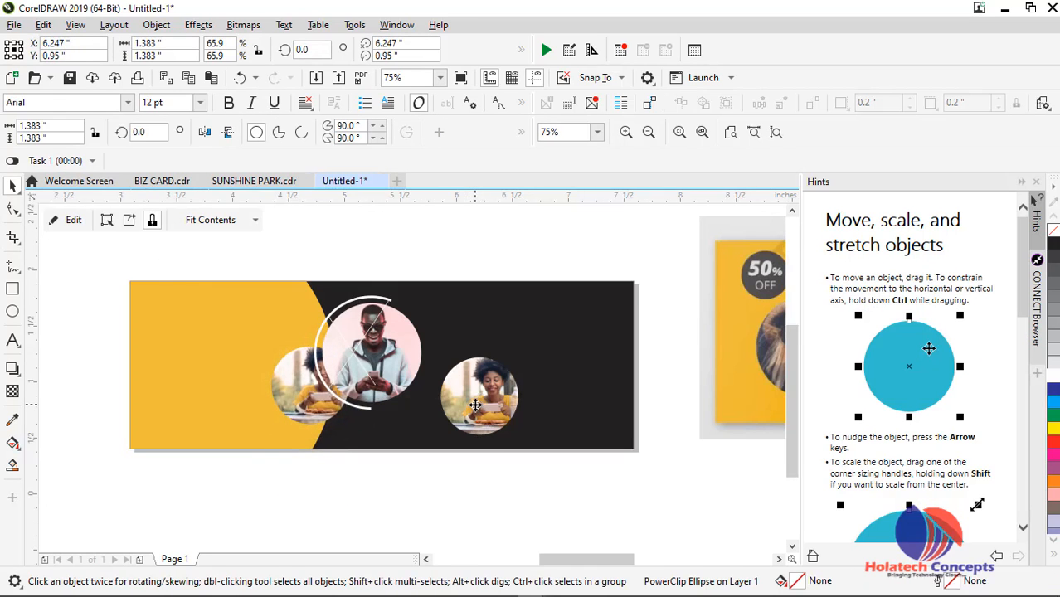
Extract the photo from the duplicated circle frame and delete it, leaving the frame empty
scroll(476, 401, up, 2)
right_click(476, 402)
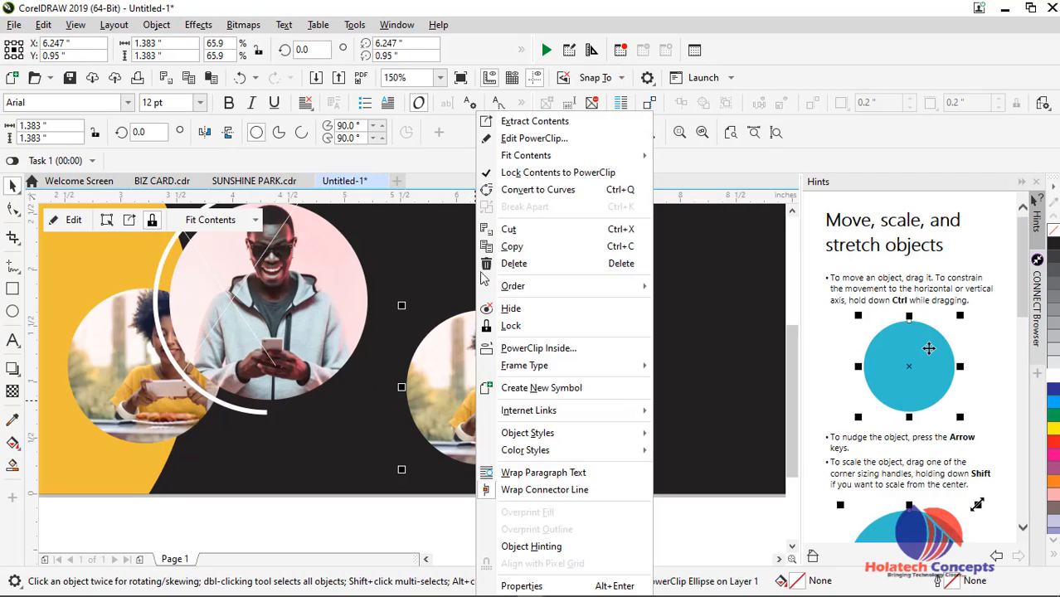
click(533, 122)
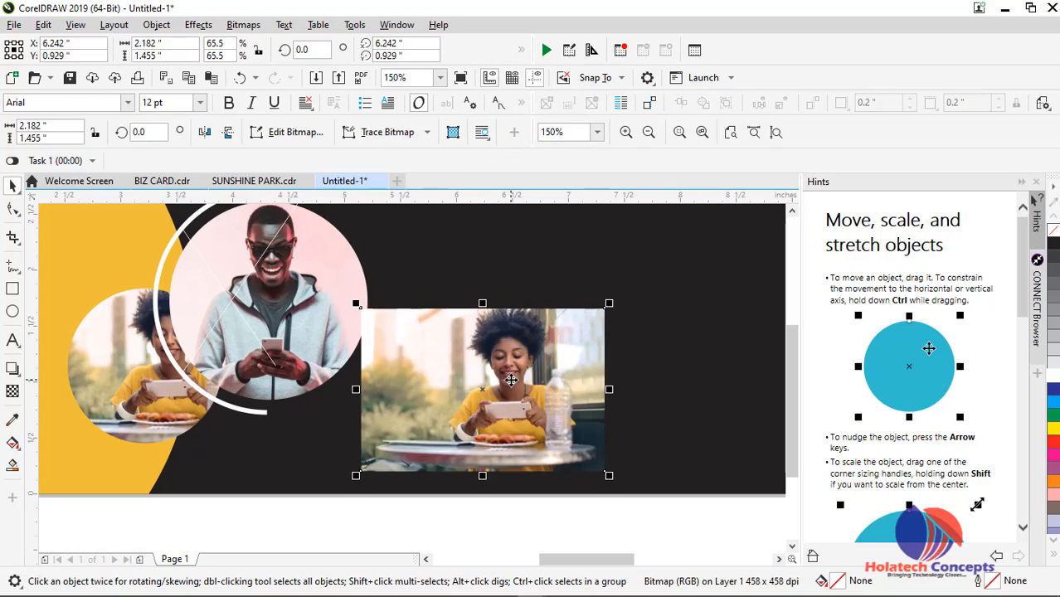
key(Delete)
Give the empty circle frame a white 3.0 pt outline, placed behind the fill and scaling with the object
click(485, 360)
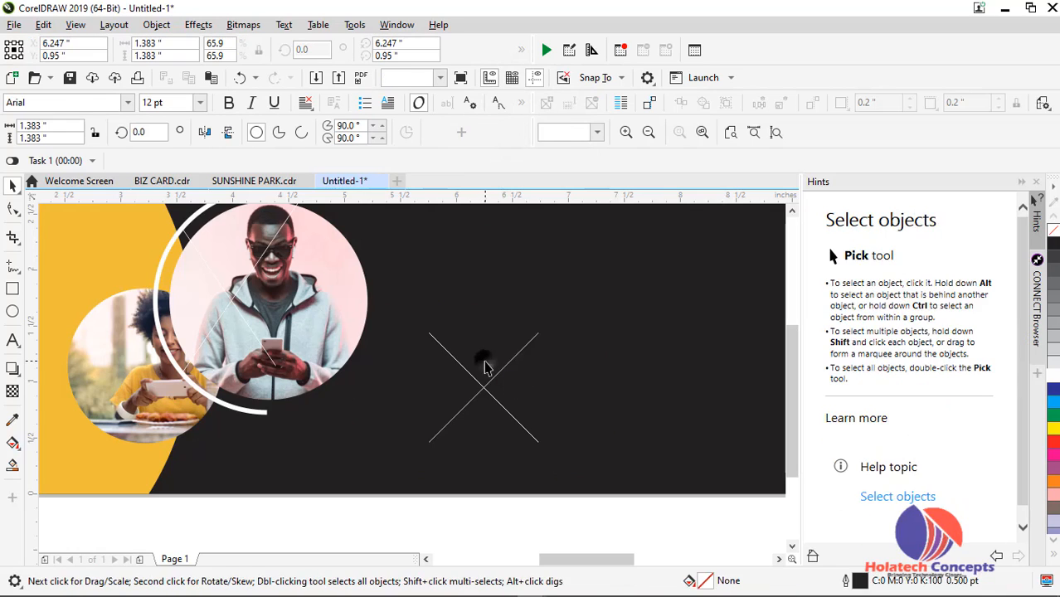
right_click(1053, 378)
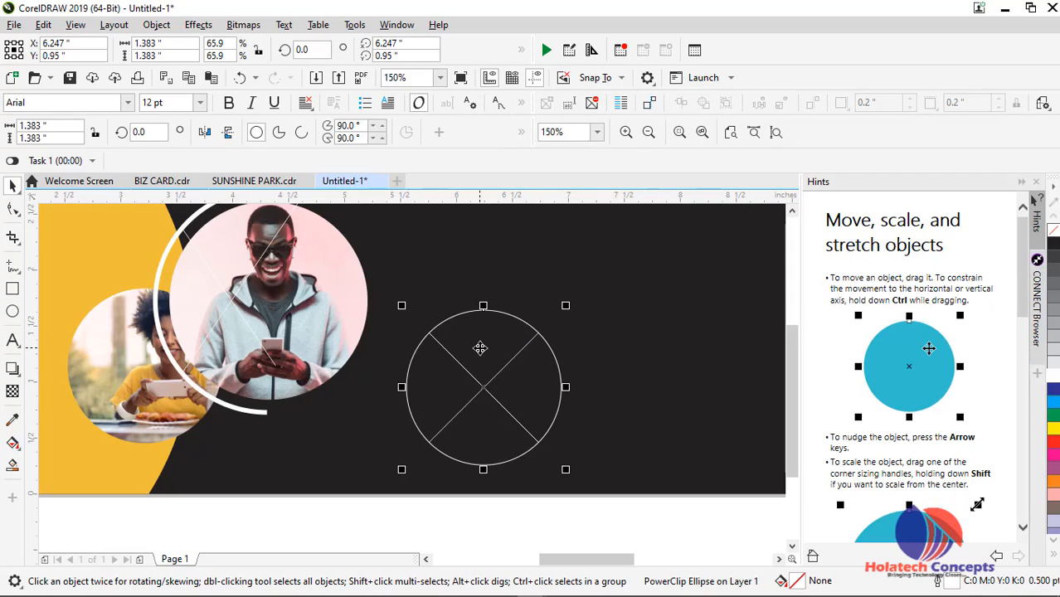
key(F12)
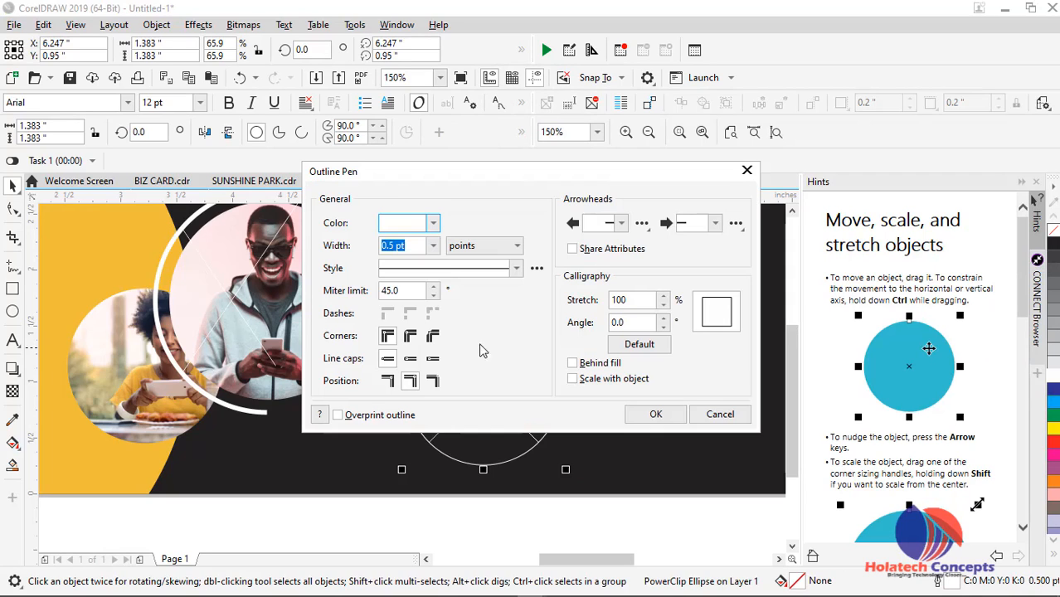
click(433, 246)
click(397, 342)
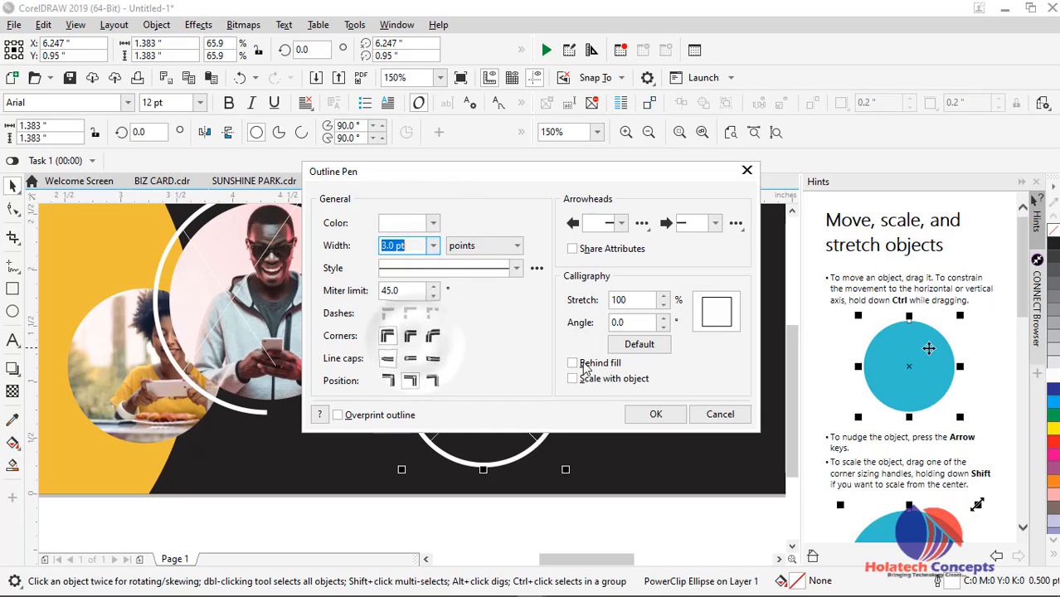
click(591, 362)
click(572, 379)
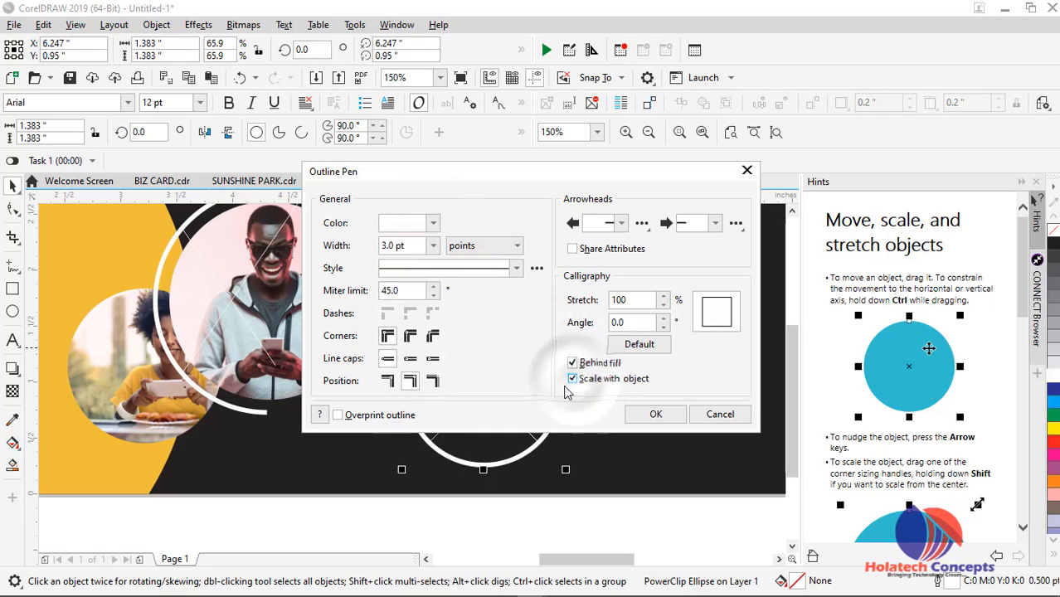
click(677, 422)
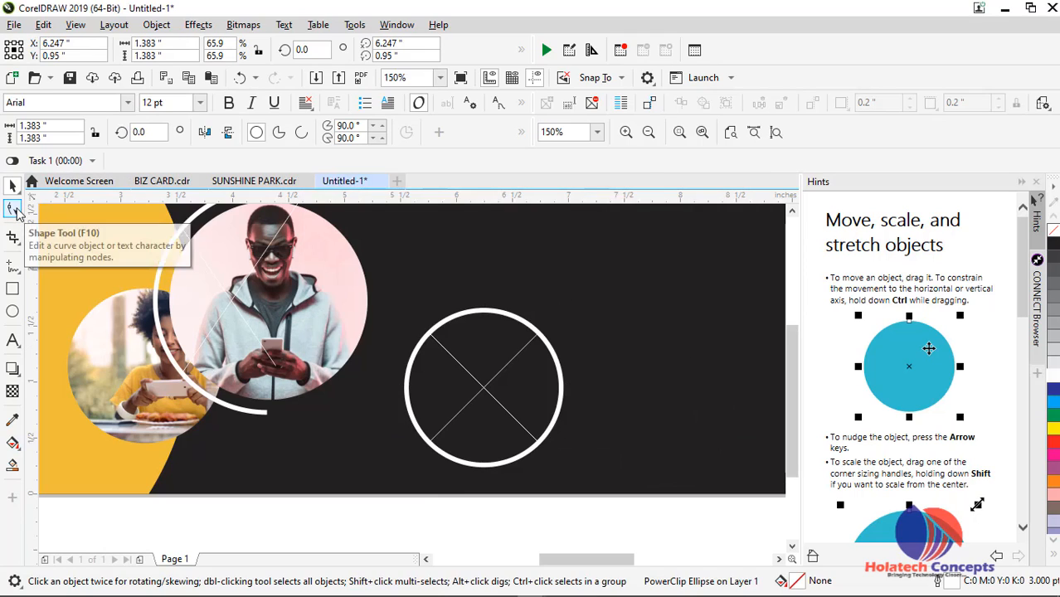
Convert the empty circle to an open arc and shorten it to run from about 100 to 197 degrees
click(15, 211)
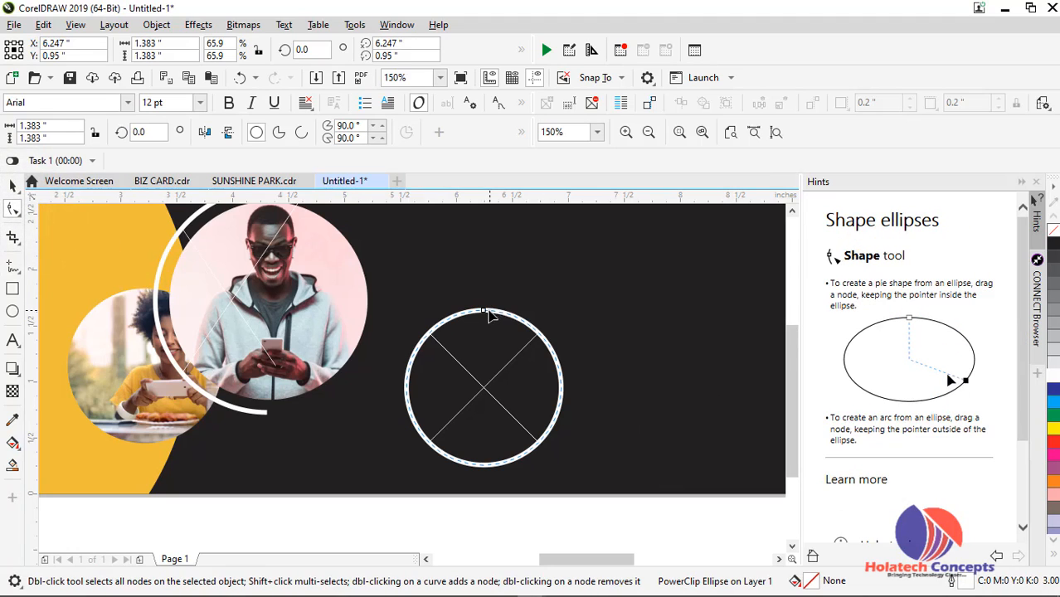
mouse_move(479, 312)
mouse_down()
mouse_move(467, 297)
mouse_move(492, 310)
mouse_up()
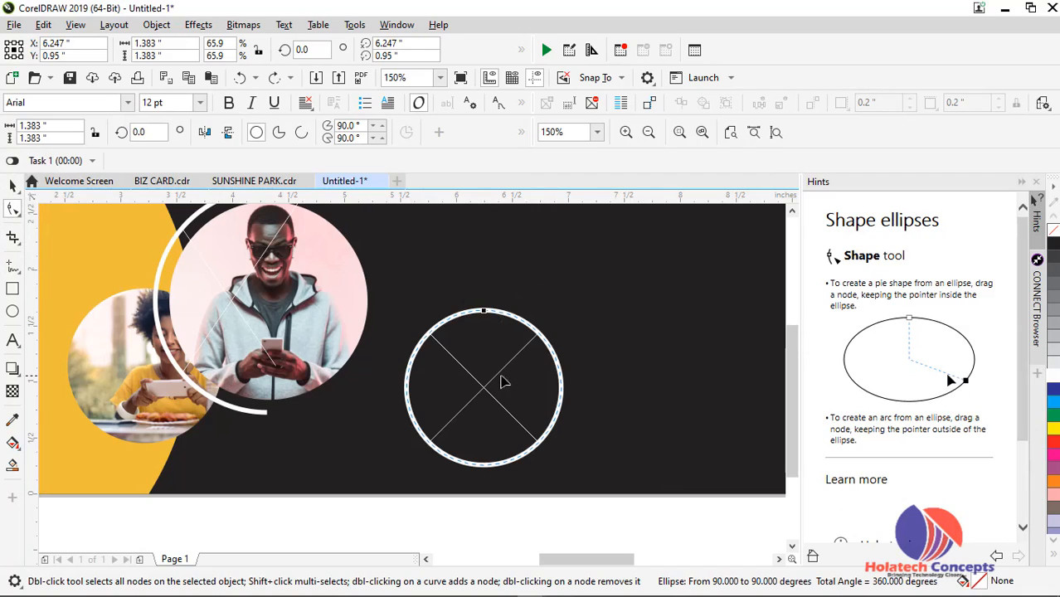
drag(484, 313, 459, 304)
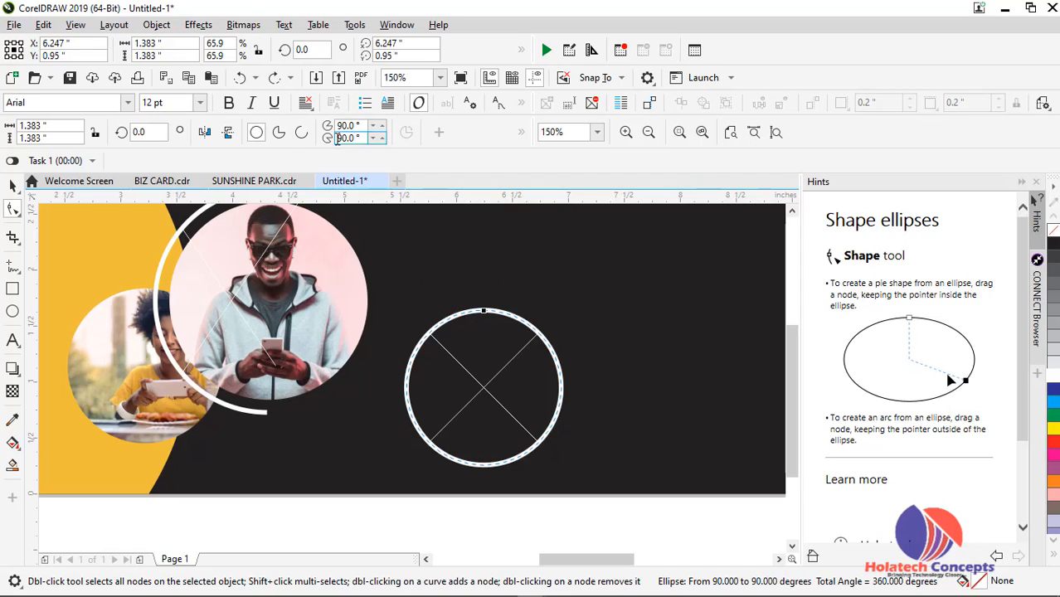
click(302, 133)
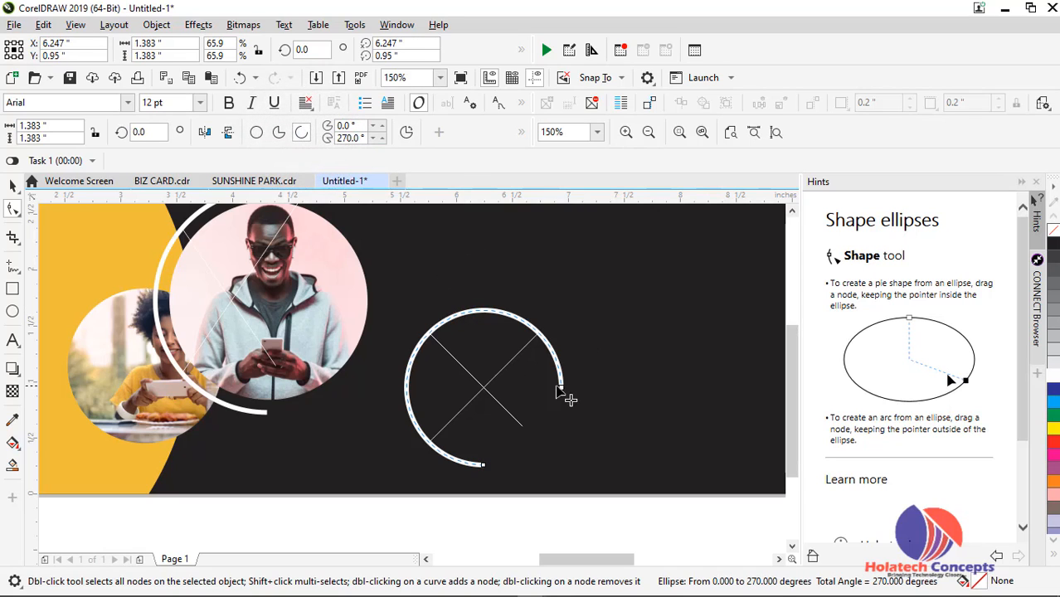
drag(564, 390, 470, 314)
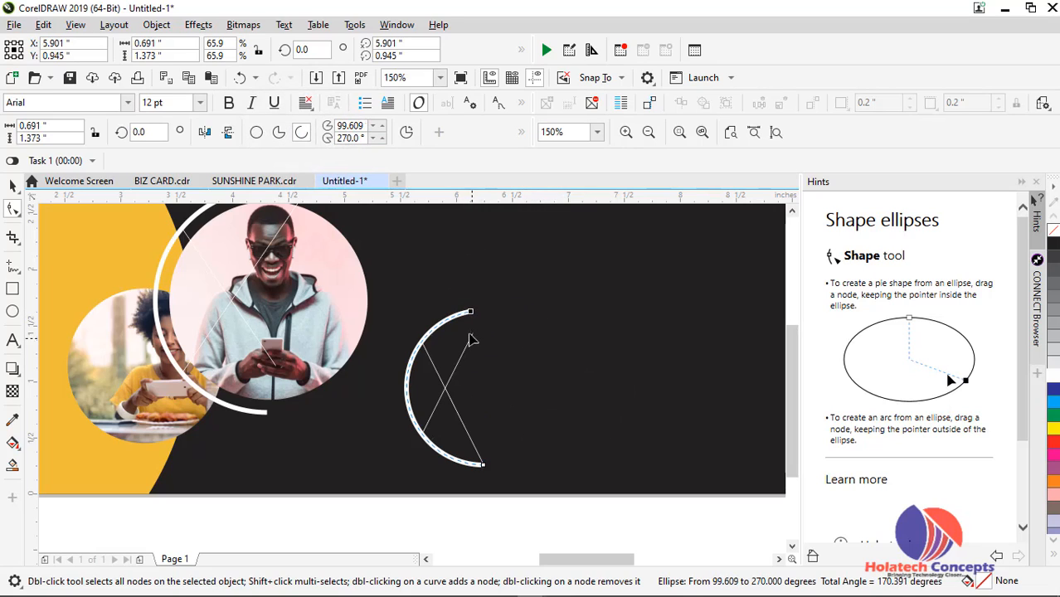
drag(485, 468, 407, 415)
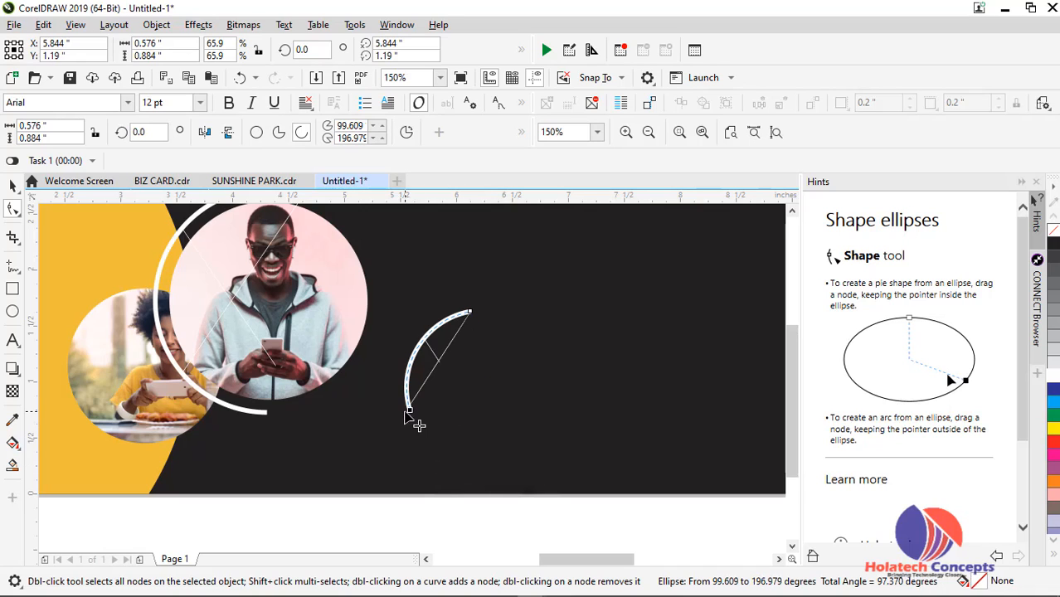
Move the short arc to the upper-left edge of the woman's photo circle and rotate it to about 342 degrees
key(space)
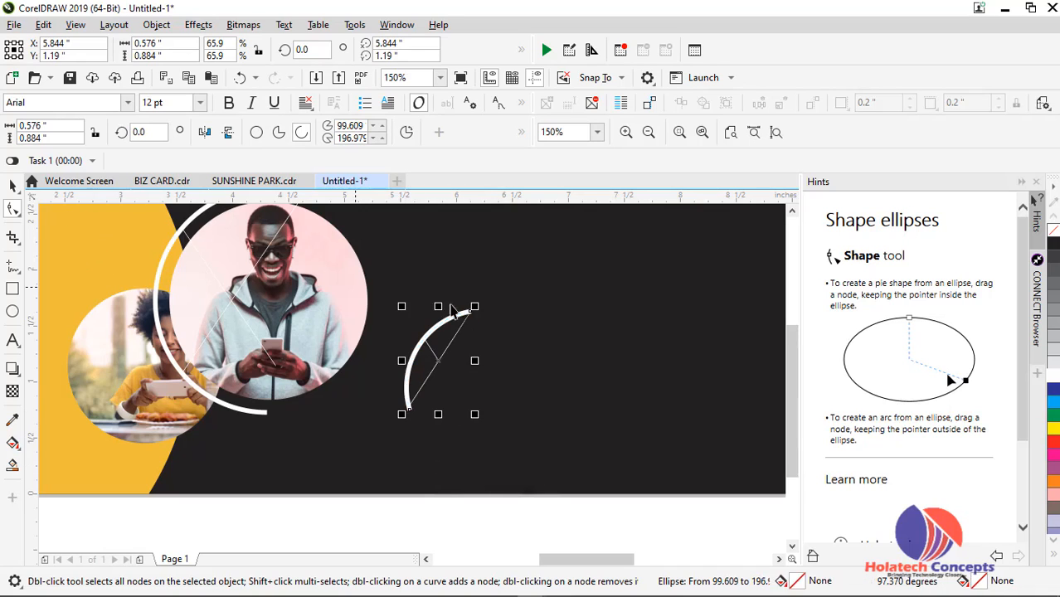
drag(448, 317, 114, 288)
click(103, 292)
scroll(114, 289, up, 2)
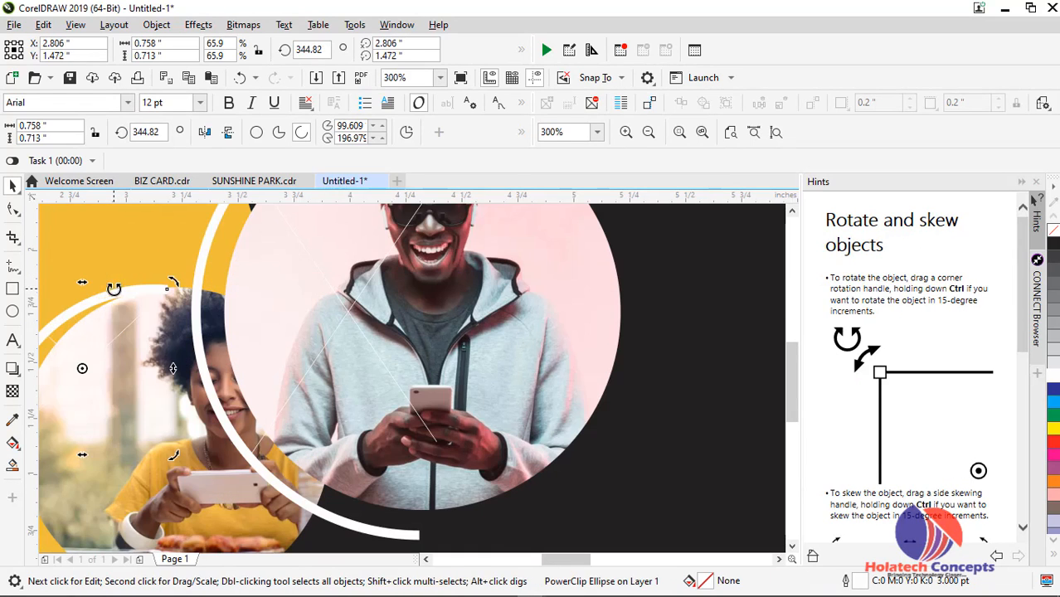
mouse_move(550, 563)
mouse_down()
mouse_move(524, 562)
mouse_move(533, 562)
mouse_up()
click(343, 290)
double_click(350, 297)
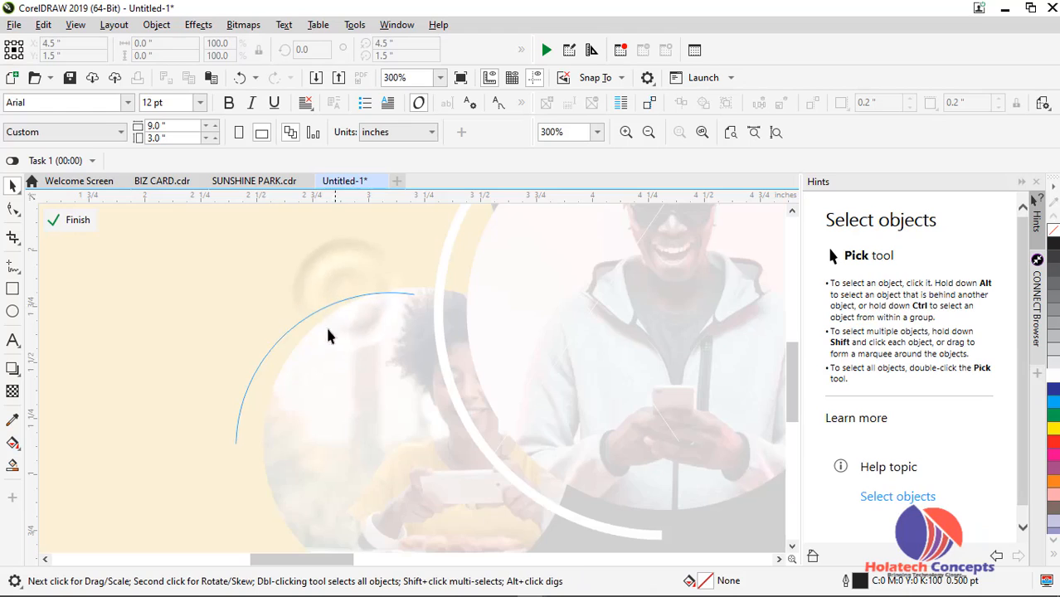
click(266, 319)
double_click(266, 322)
click(259, 325)
click(248, 322)
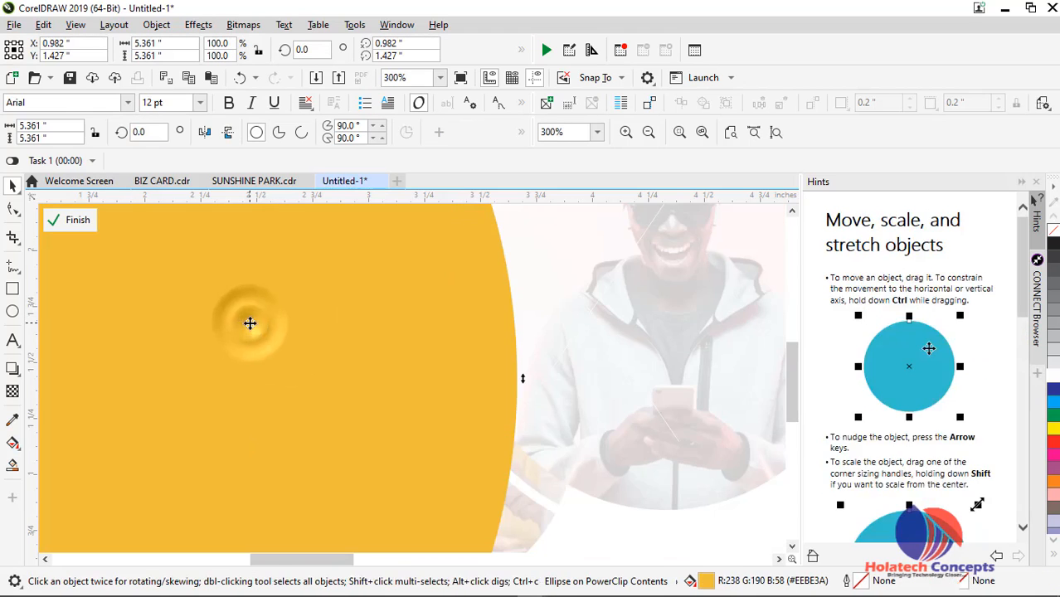
scroll(95, 257, down, 3)
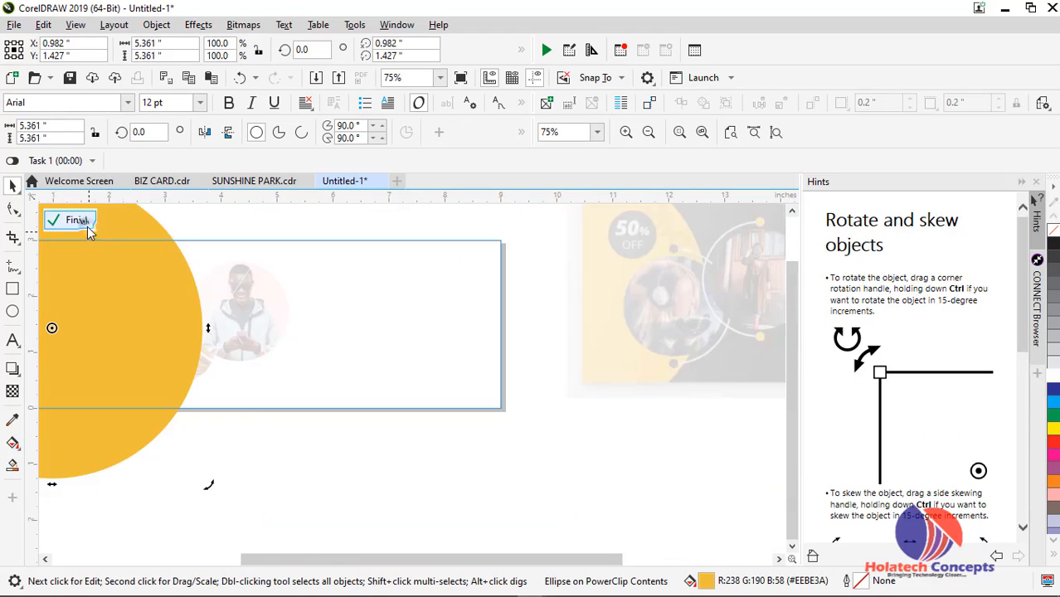
click(87, 224)
scroll(190, 305, up, 1)
scroll(299, 353, down, 1)
click(297, 456)
Shift the short arc above the woman's head and rotate it to about 323 degrees to follow her photo circle
click(176, 340)
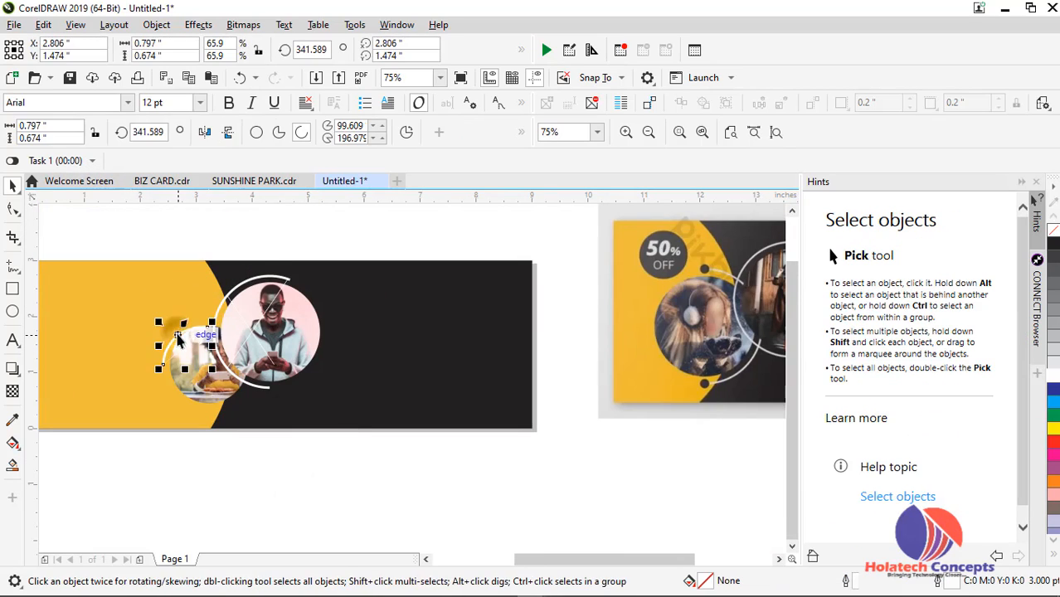
scroll(178, 335, up, 1)
scroll(181, 334, up, 1)
scroll(182, 334, down, 1)
scroll(182, 334, down, 1)
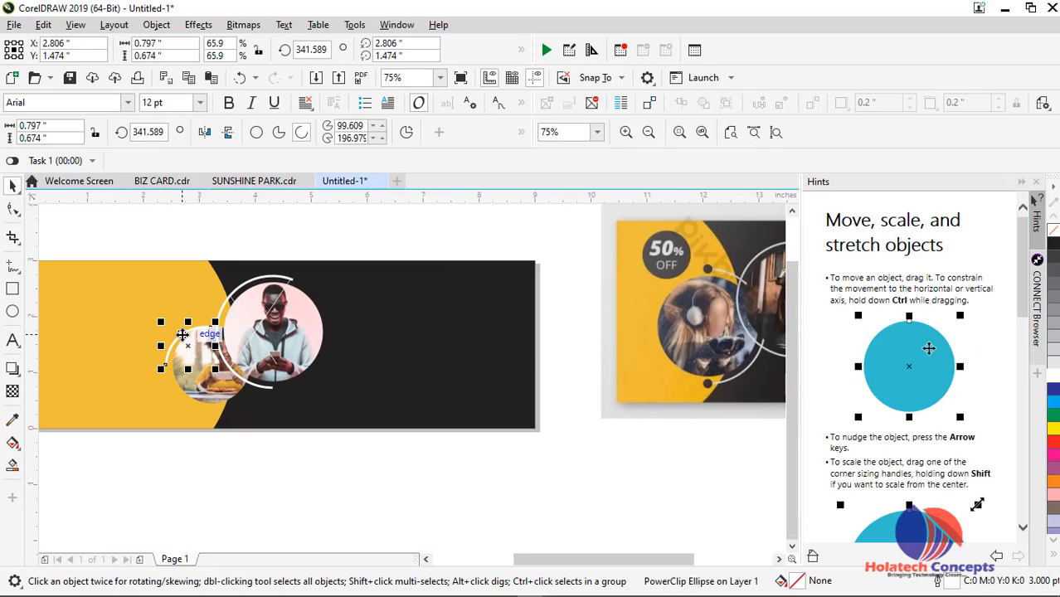
drag(182, 332, 184, 321)
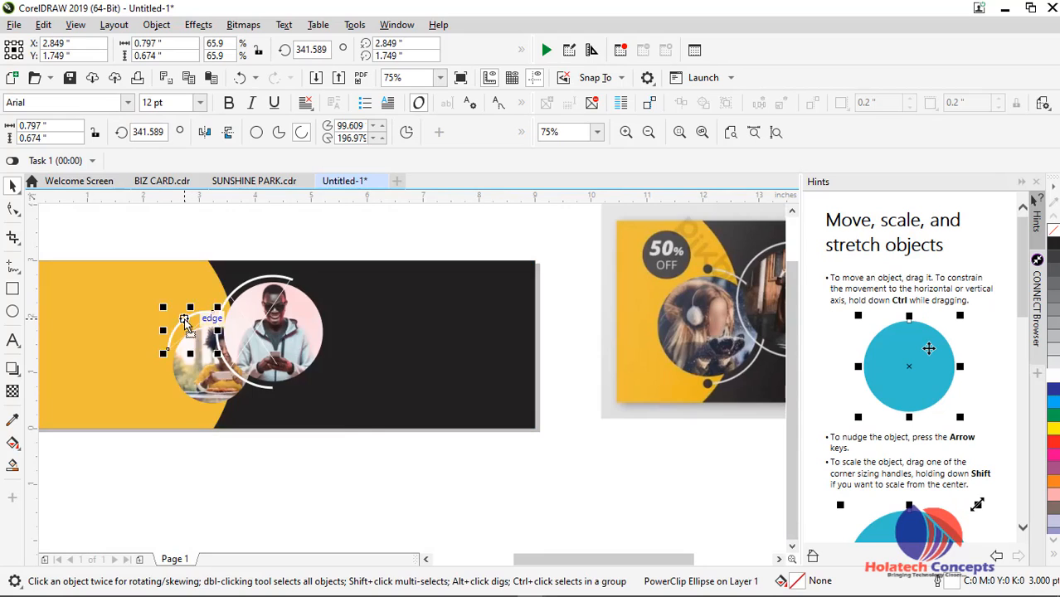
scroll(184, 322, up, 1)
click(206, 317)
drag(247, 300, 229, 326)
scroll(229, 326, down, 2)
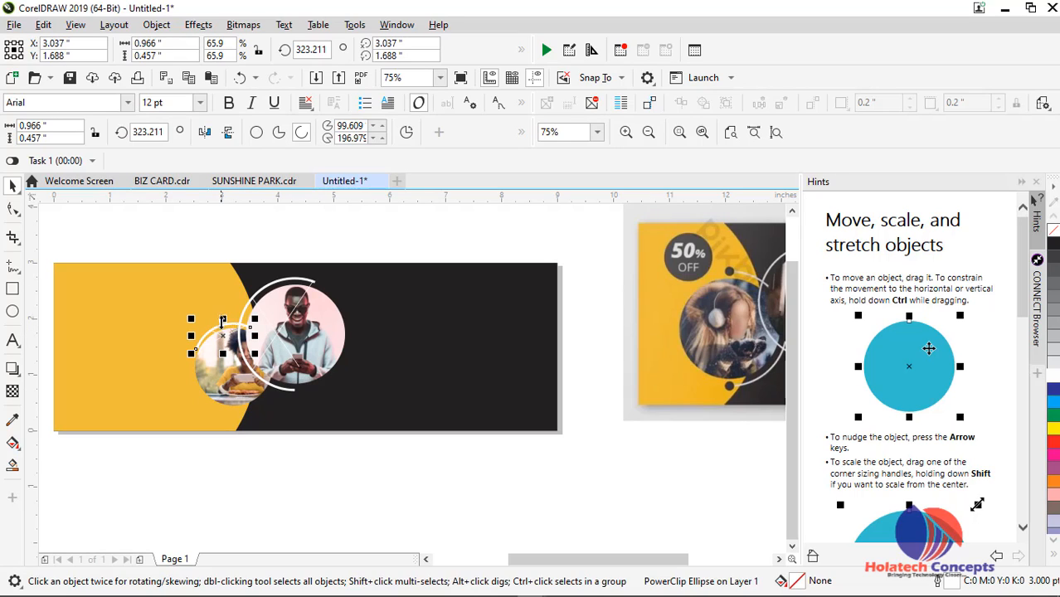
Duplicate the short arc below the woman's photo and rotate the copy to about 155 degrees
drag(223, 324, 253, 388)
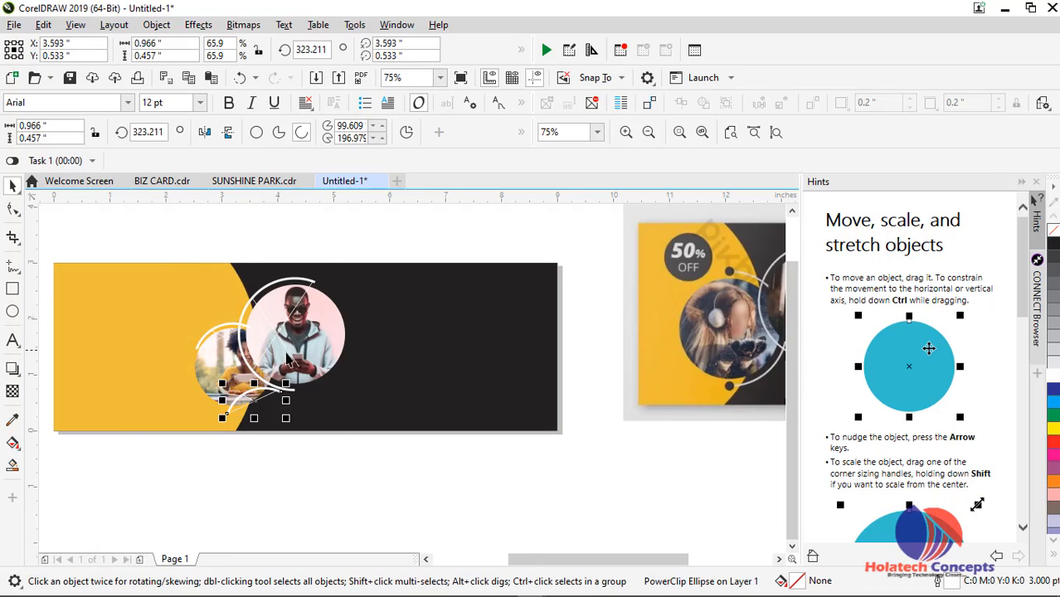
scroll(286, 357, up, 3)
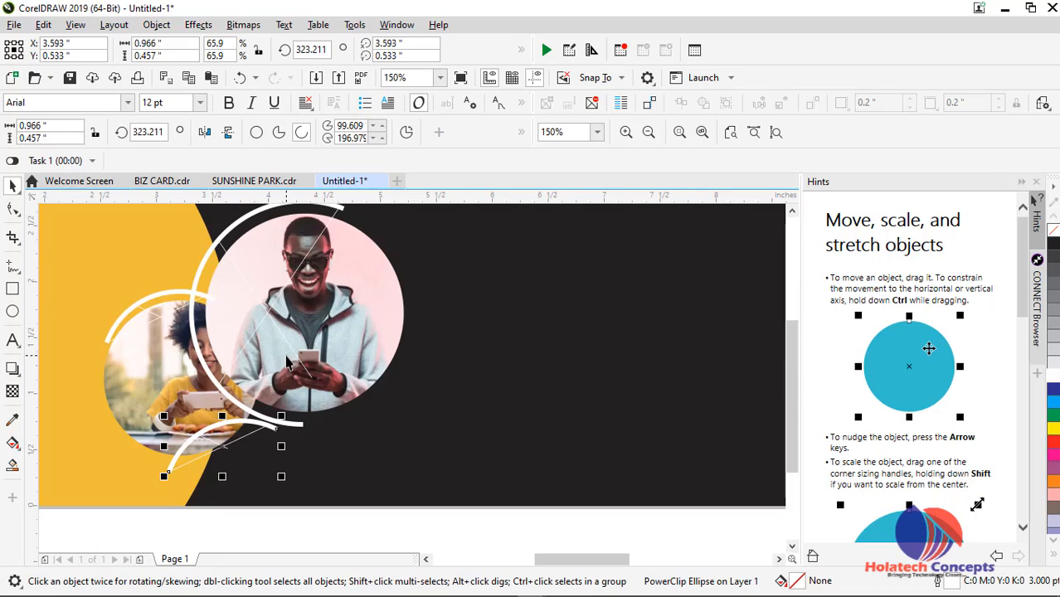
click(268, 422)
drag(283, 478, 136, 423)
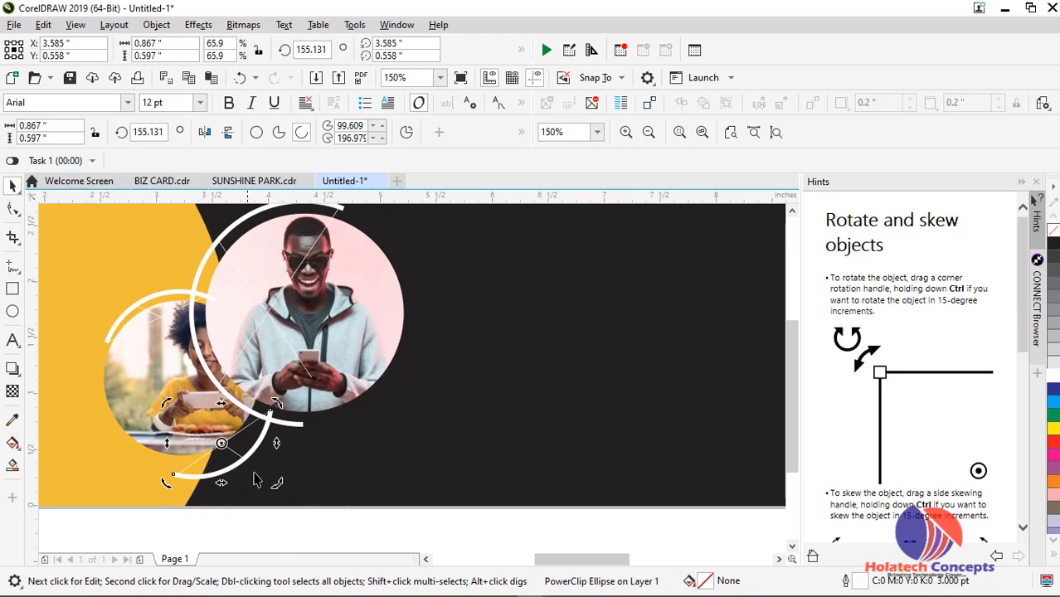
Move the duplicated arc up and left so it follows the lower-right edge of the woman's photo circle
mouse_move(242, 462)
mouse_down()
mouse_move(231, 467)
mouse_move(226, 453)
mouse_up()
key(ctrl+z)
click(237, 464)
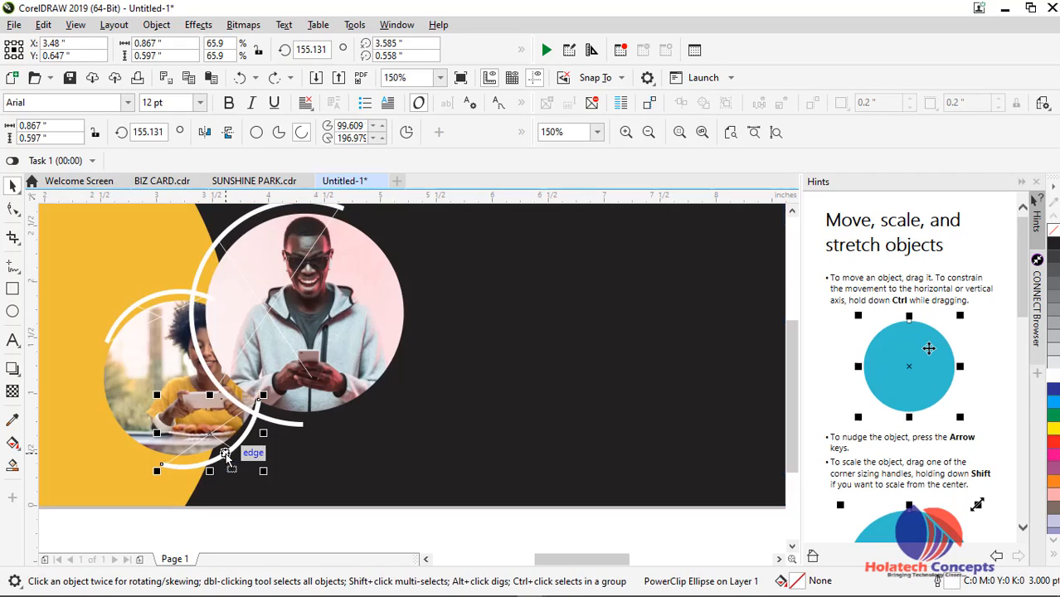
scroll(226, 453, down, 1)
click(188, 432)
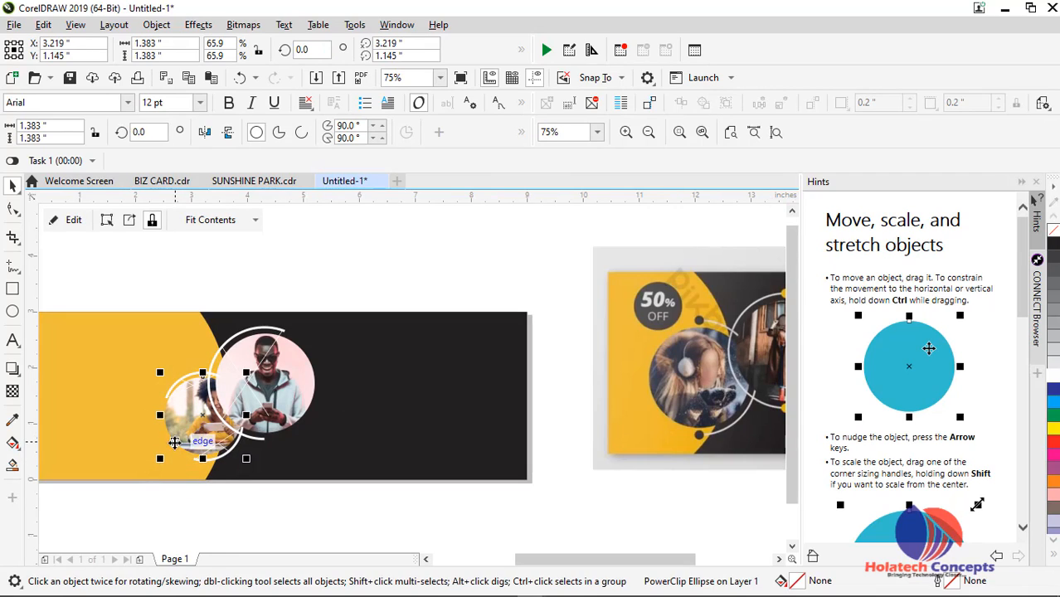
Shorten the arc above the woman's photo with the Shape tool so its left end stops at about 167 degrees
scroll(177, 384, up, 2)
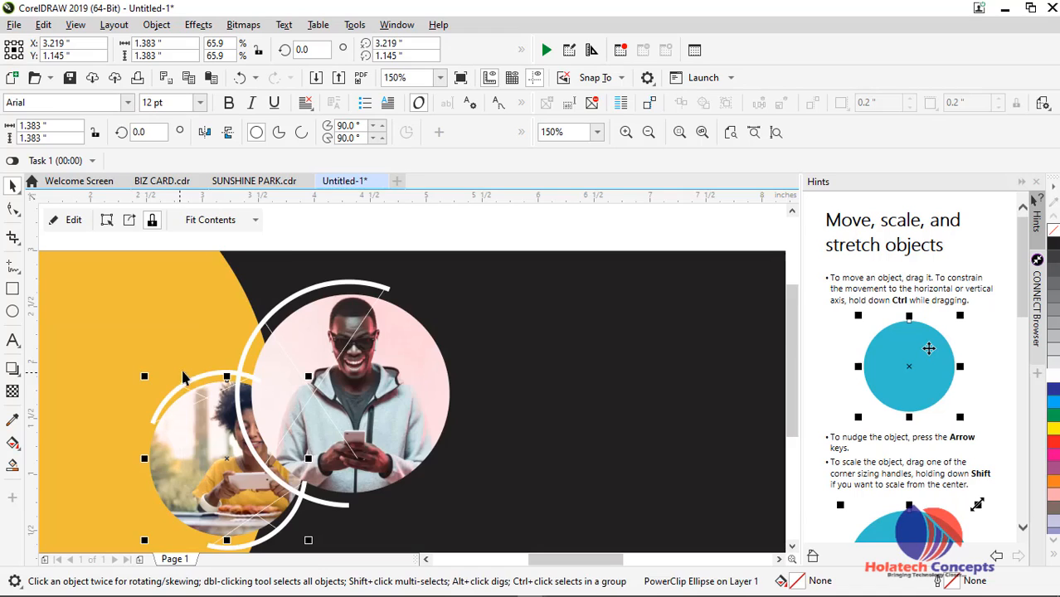
key(F10)
drag(109, 472, 201, 380)
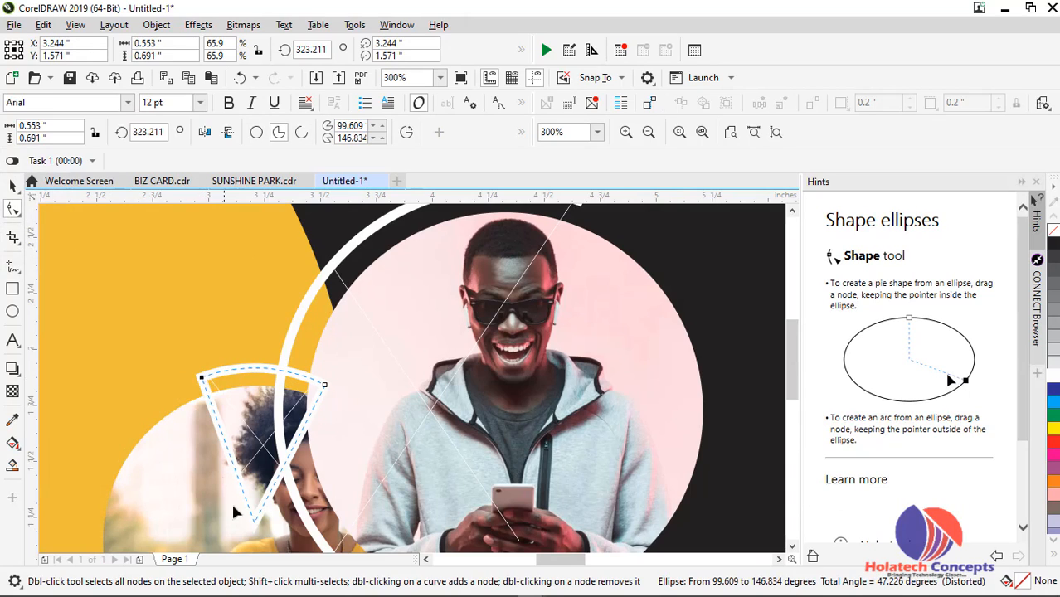
key(ctrl+z)
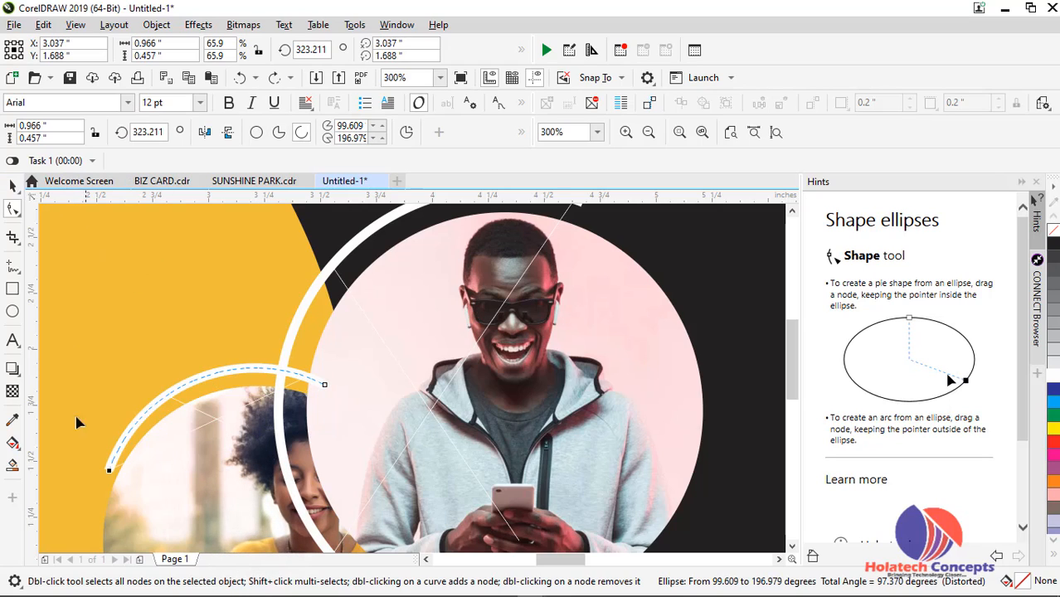
drag(124, 438, 150, 403)
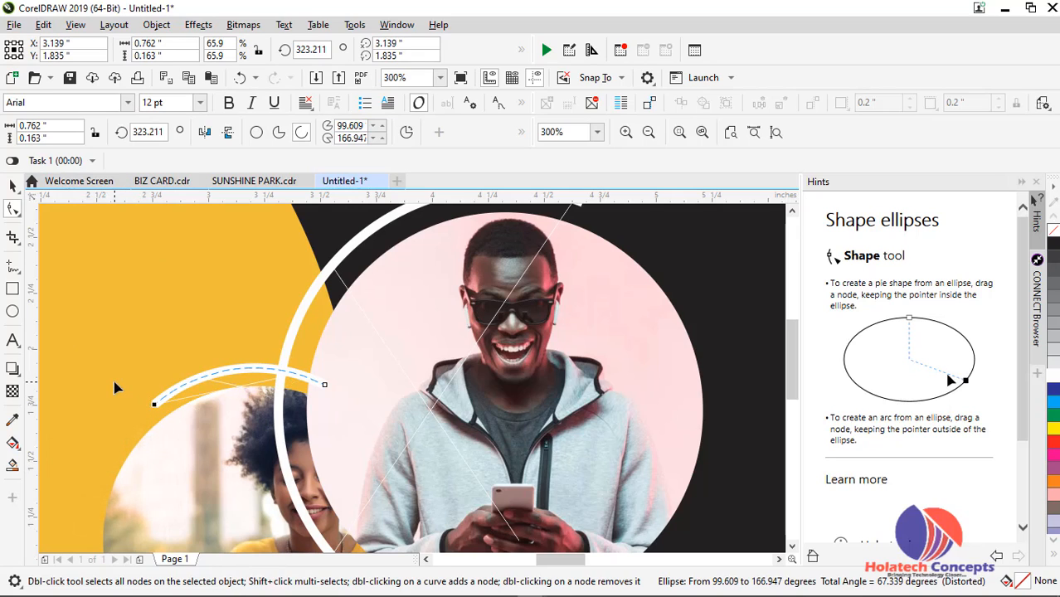
Try to shorten the arc below the woman's photo from its left end with the Shape tool, and undo the change
key(space)
scroll(803, 336, down, 1)
click(769, 360)
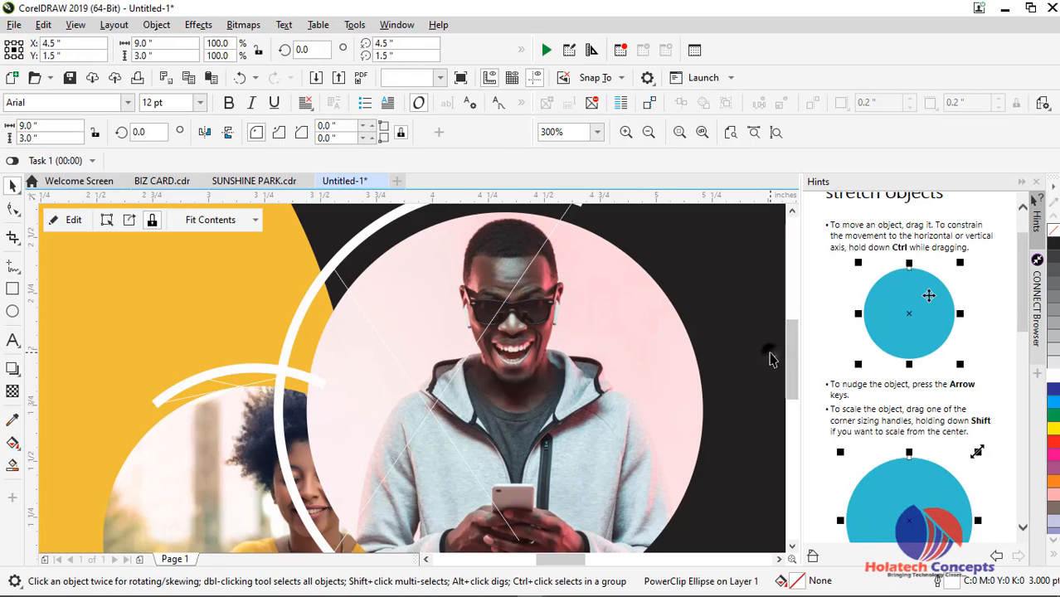
scroll(705, 356, down, 4)
scroll(624, 448, up, 2)
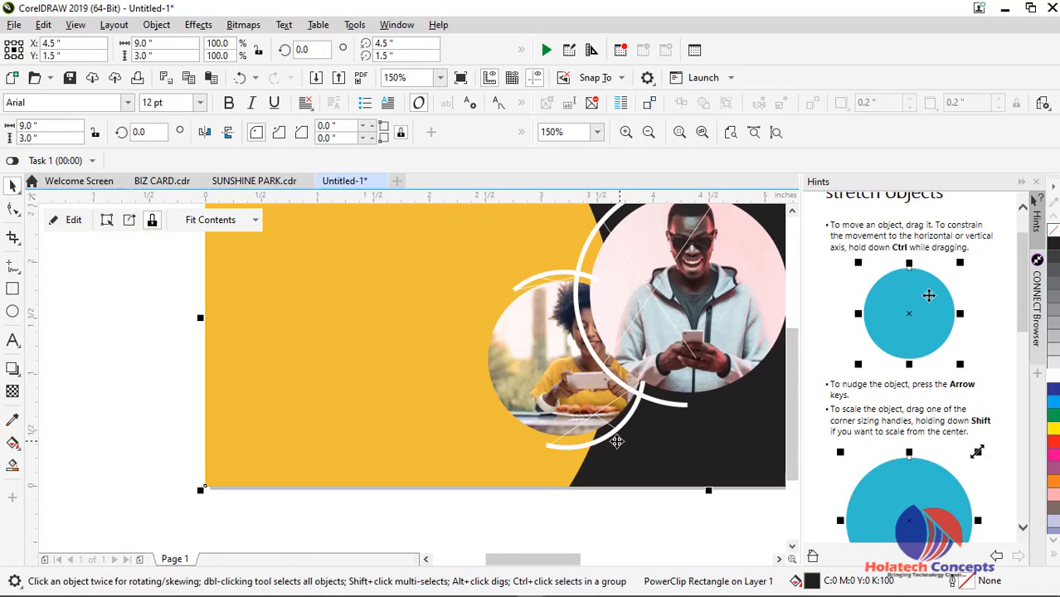
click(556, 423)
click(568, 448)
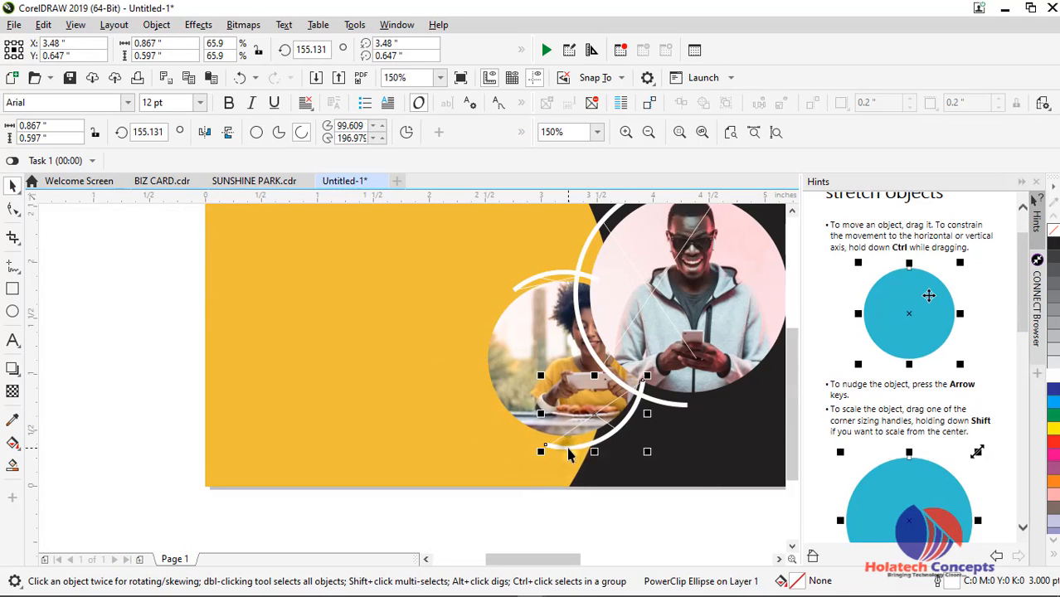
scroll(568, 453, up, 1)
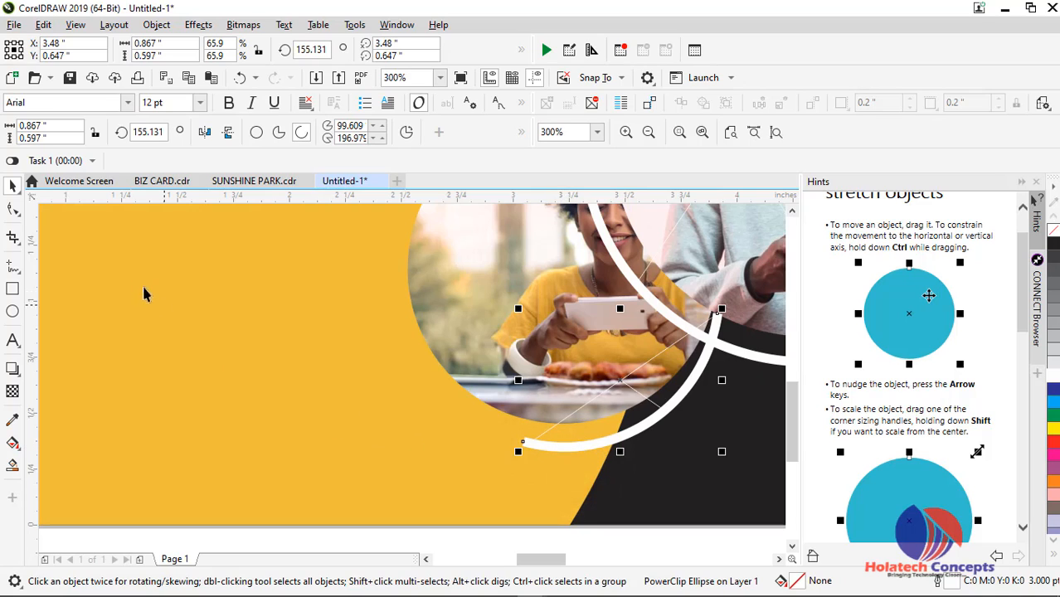
click(13, 210)
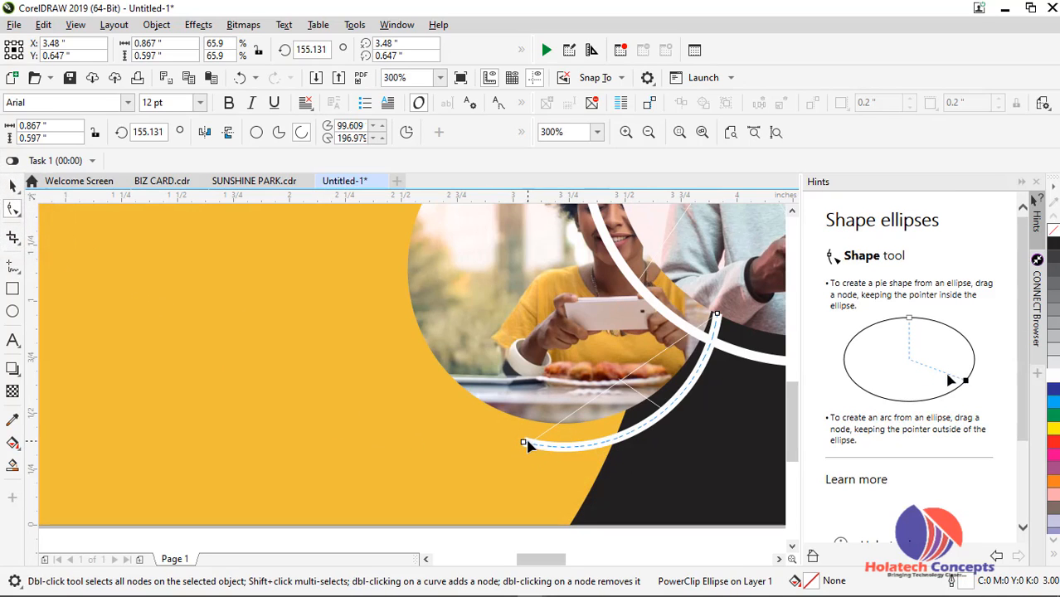
mouse_move(536, 446)
mouse_down()
mouse_move(572, 448)
mouse_move(523, 443)
mouse_move(536, 444)
mouse_up()
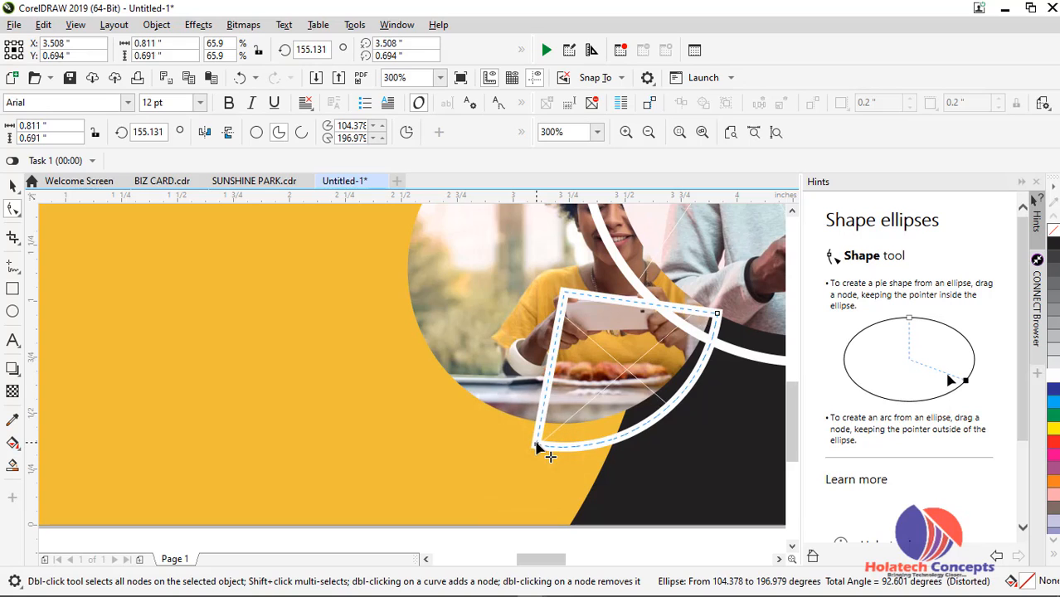
key(ctrl+z)
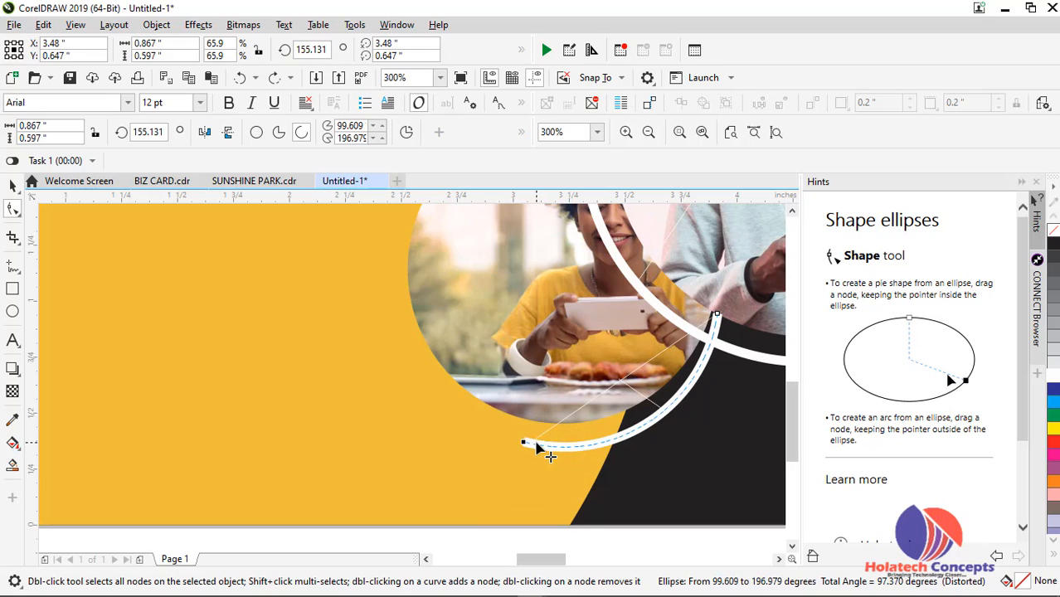
Convert the arc below the woman's photo to curves and try moving its left end node slightly inward
click(12, 188)
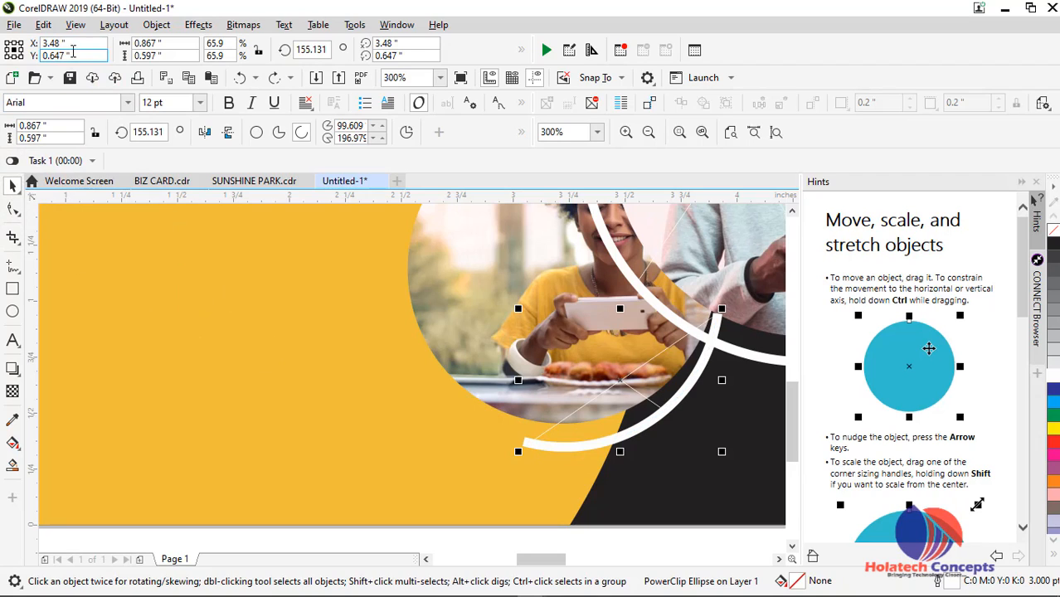
click(170, 26)
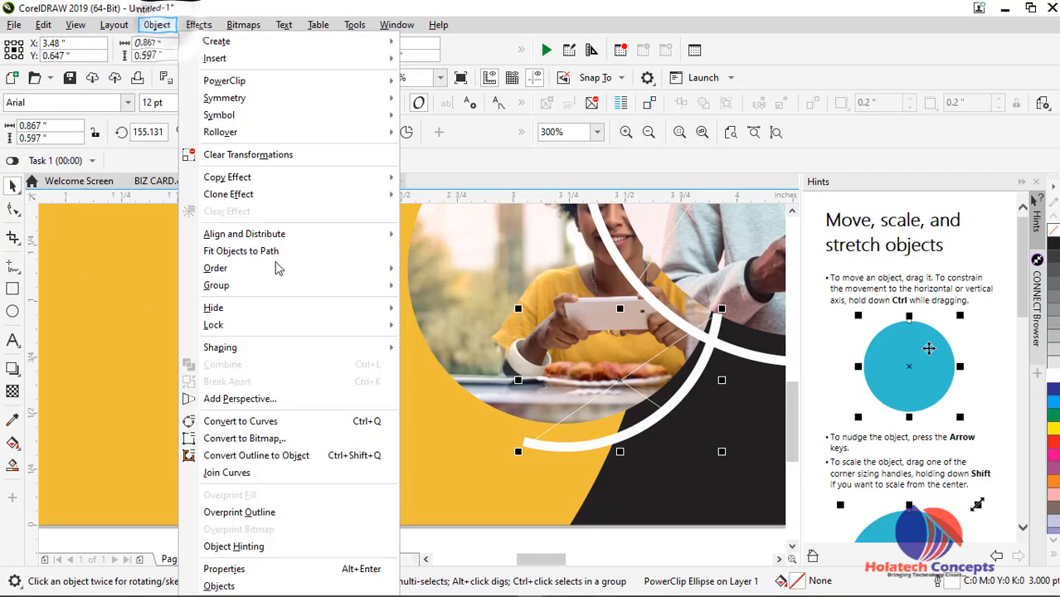
click(279, 418)
key(F10)
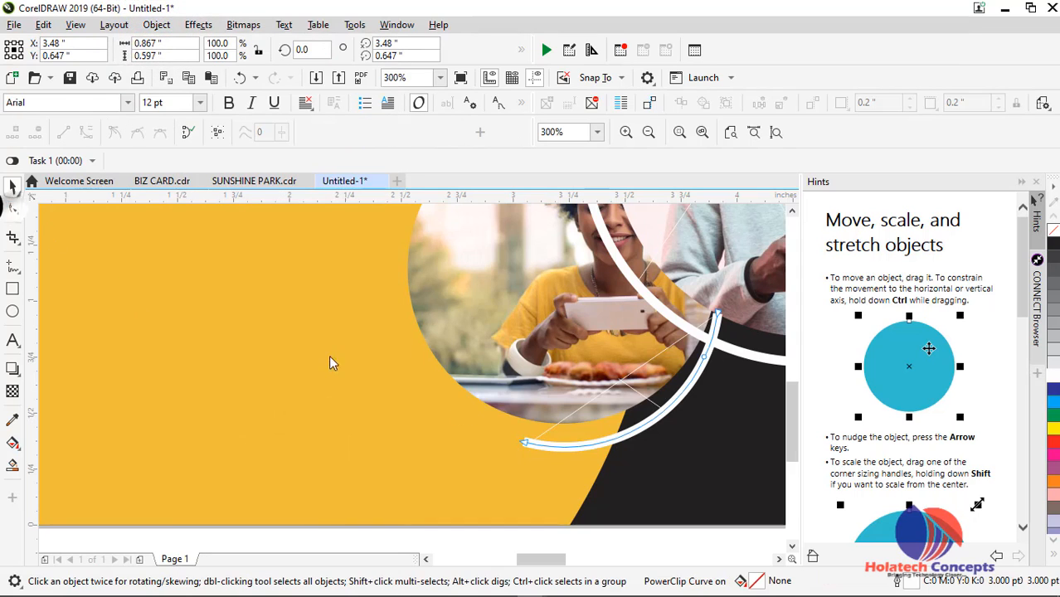
mouse_move(529, 446)
mouse_down()
mouse_move(563, 444)
mouse_move(538, 446)
mouse_up()
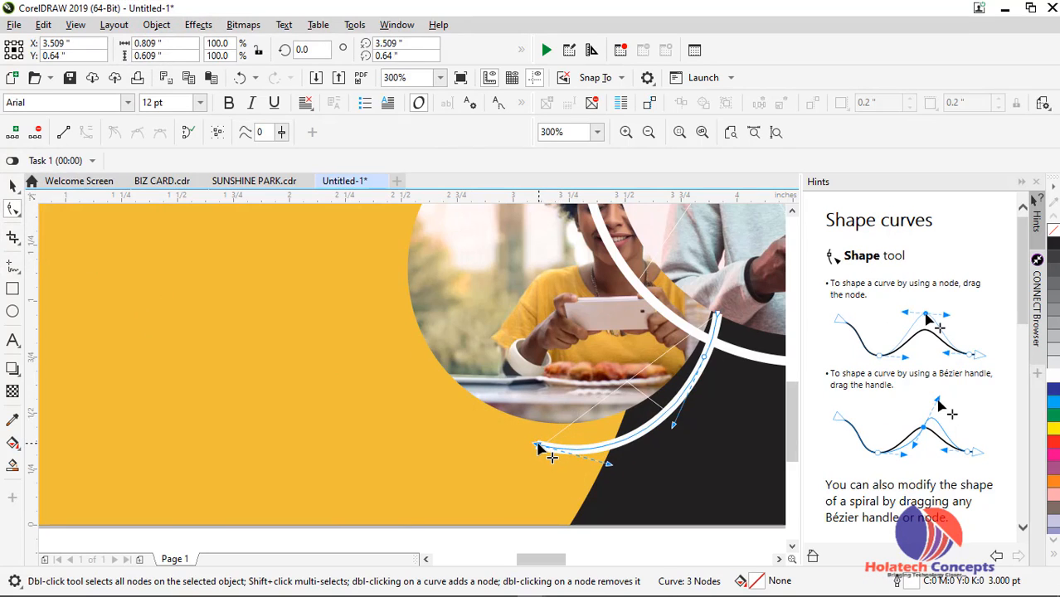
key(space)
Set the outline width of the arc below the woman's photo to 2 pt
scroll(536, 439, down, 3)
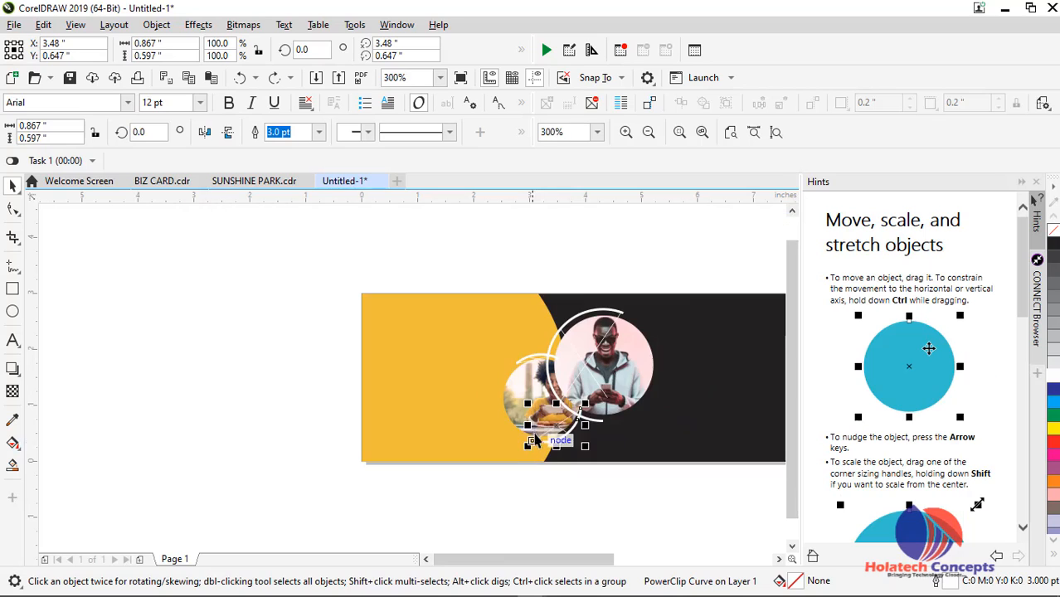
scroll(605, 472, up, 2)
scroll(606, 472, down, 2)
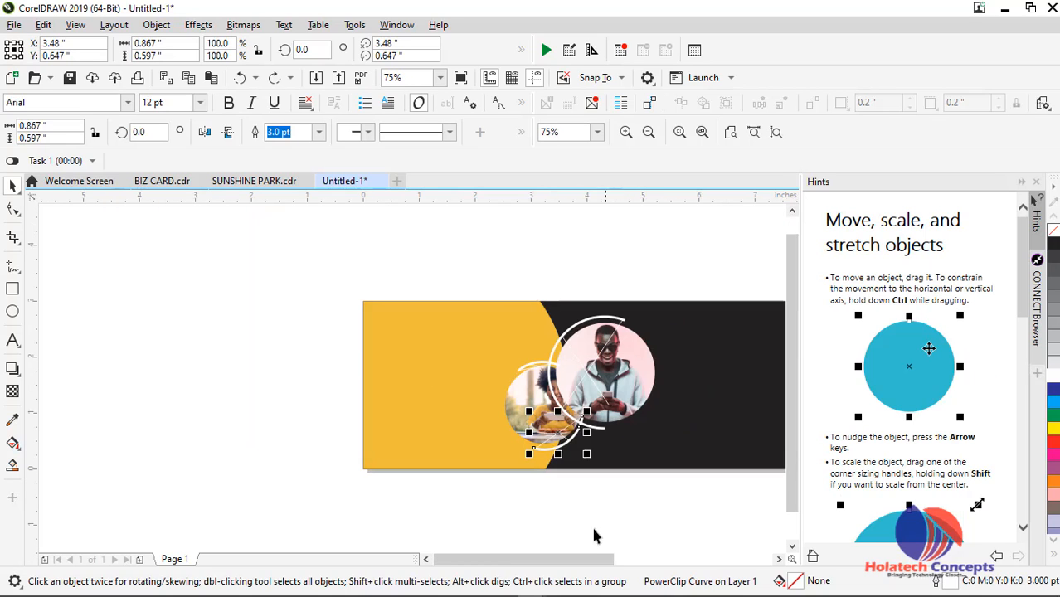
mouse_move(578, 559)
mouse_down()
mouse_move(633, 561)
mouse_move(573, 556)
mouse_up()
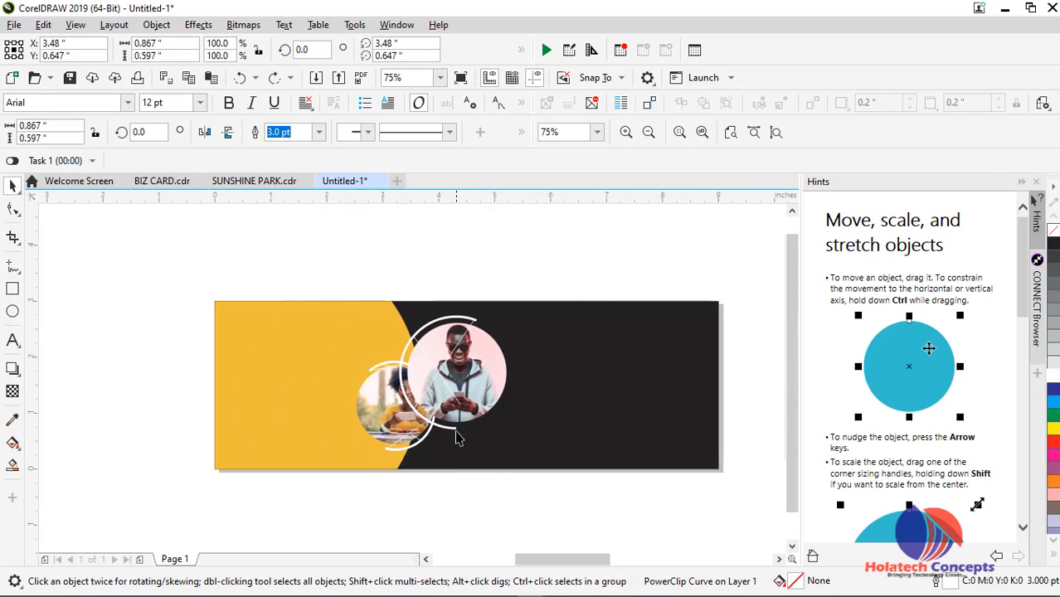
scroll(458, 431, up, 1)
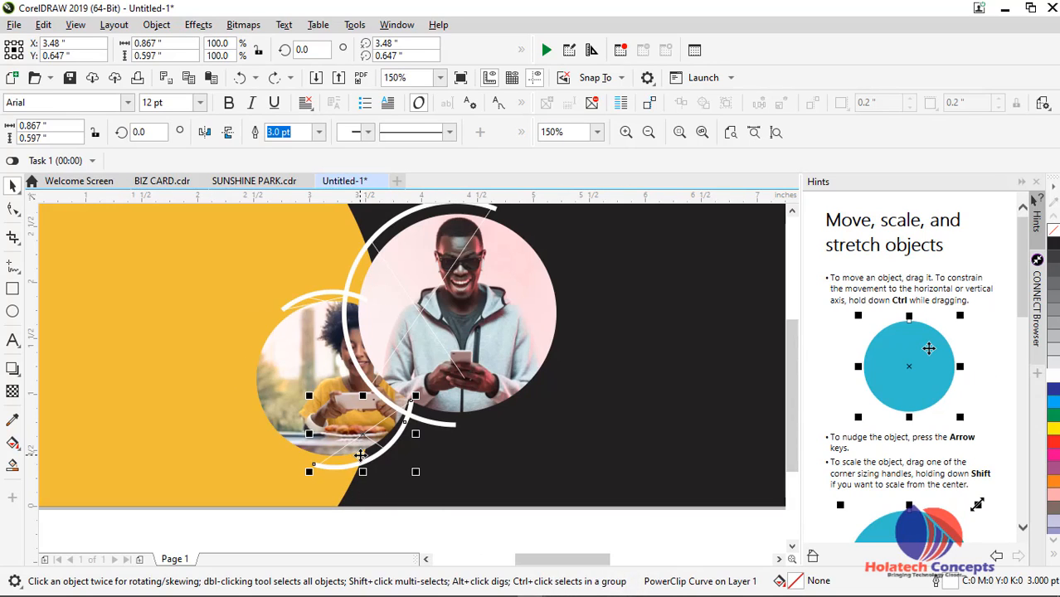
key(F12)
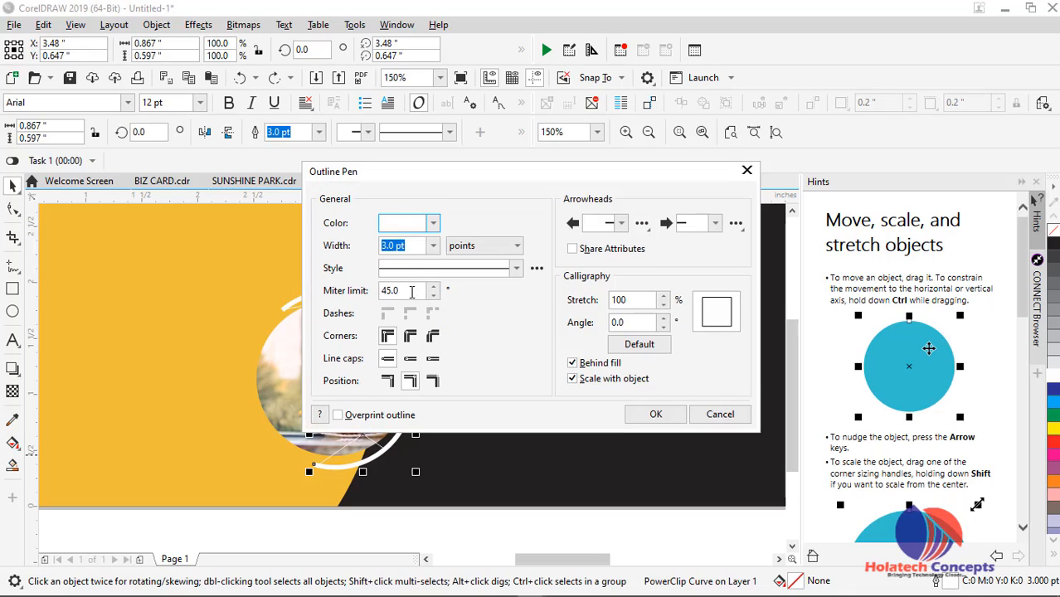
click(434, 248)
click(421, 331)
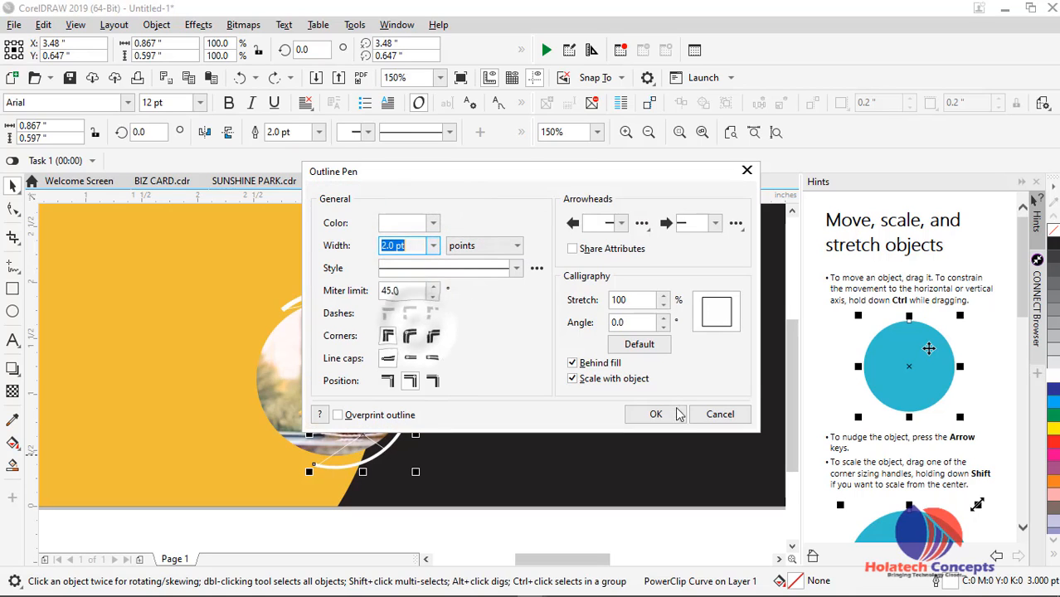
click(656, 414)
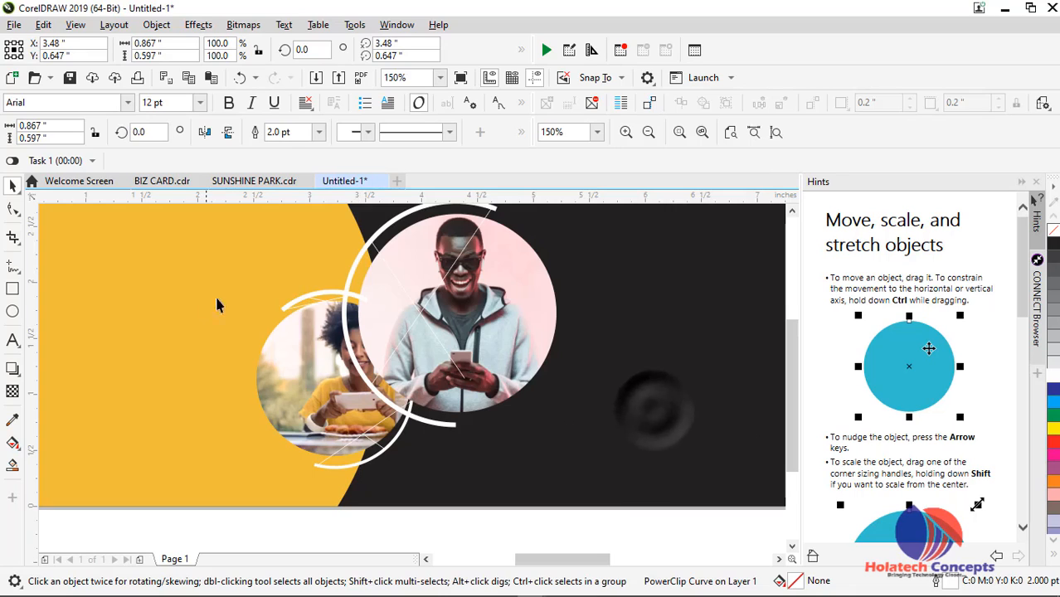
Reduce the outline of the short arc above the woman's head to 2 pt
click(294, 301)
key(F12)
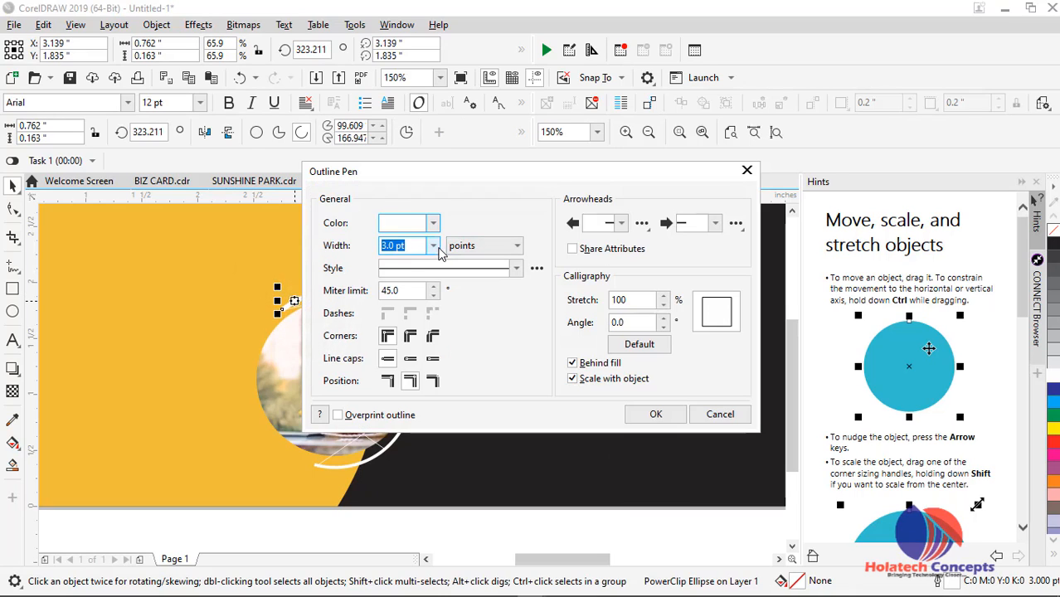
click(434, 245)
click(420, 332)
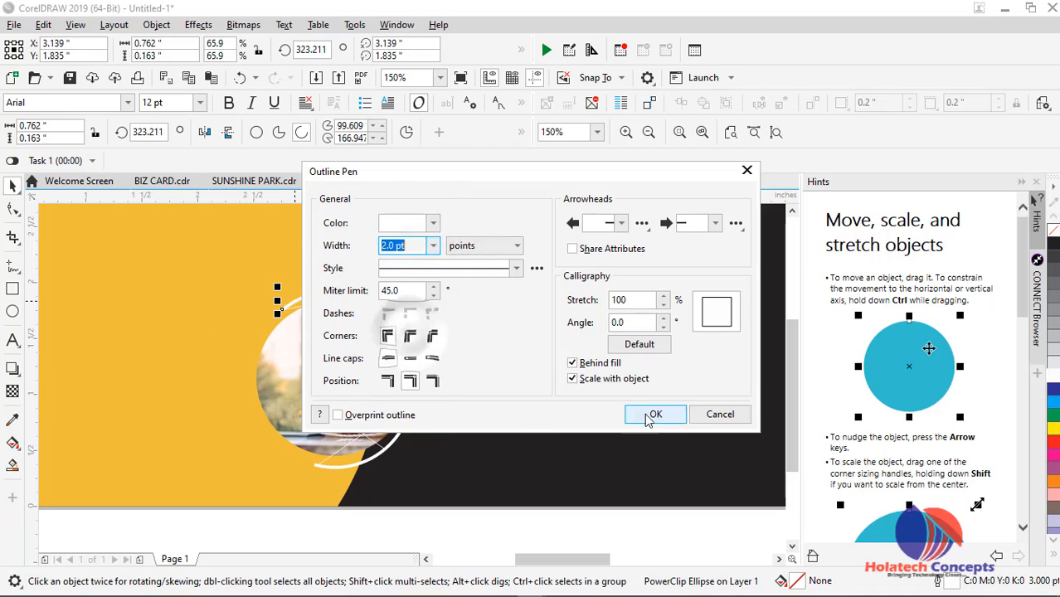
click(656, 414)
Set the outline width of the large arc around the man's photo to 2 pt
click(359, 263)
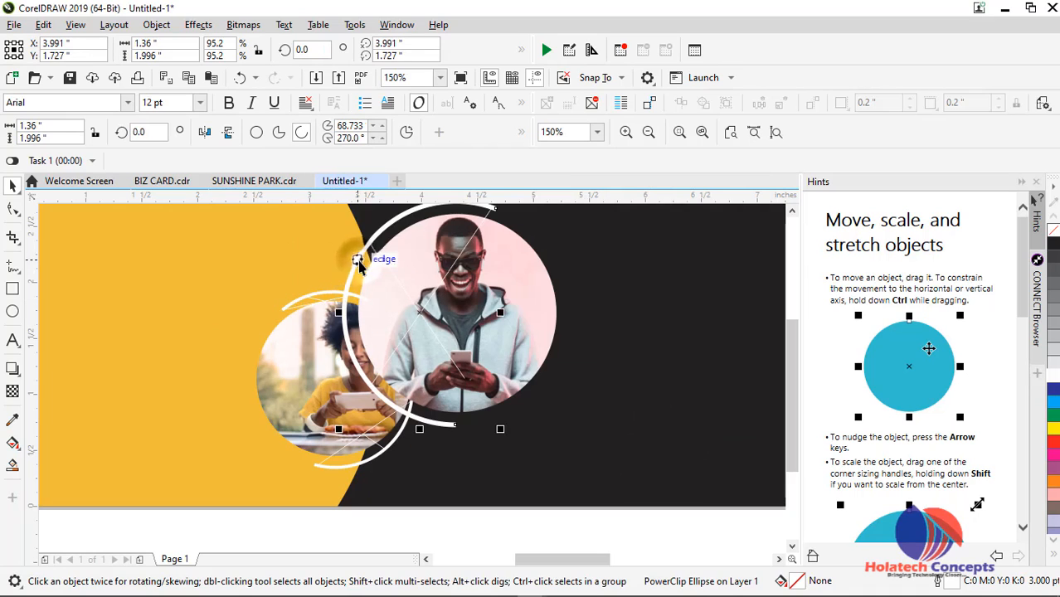
key(F12)
click(431, 246)
click(415, 332)
click(655, 414)
click(250, 269)
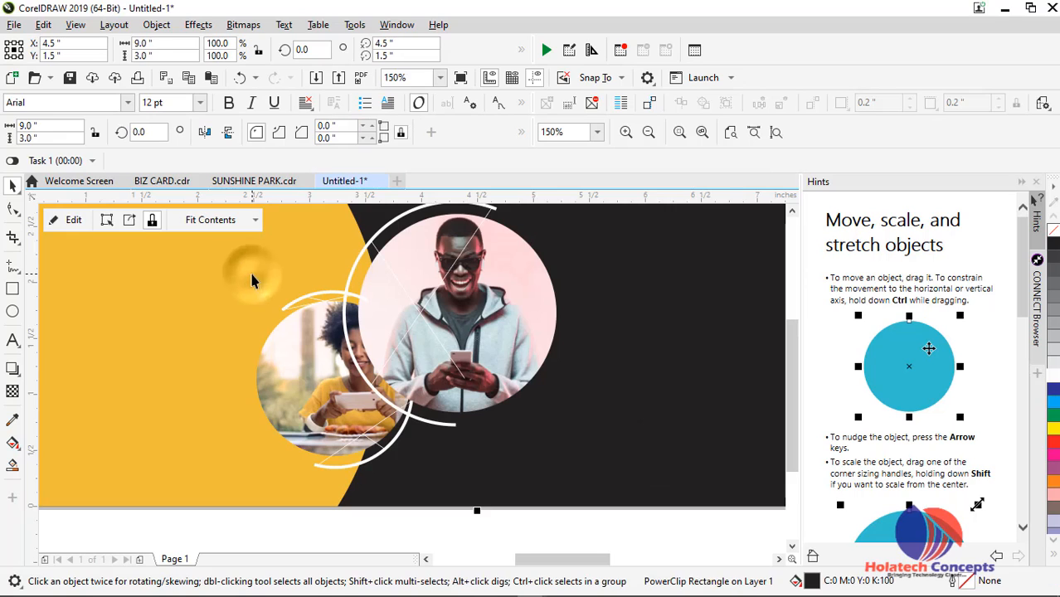
Draw a small circle about 0.319 inches across on the yellow area, below and left of the woman's photo
scroll(257, 280, down, 2)
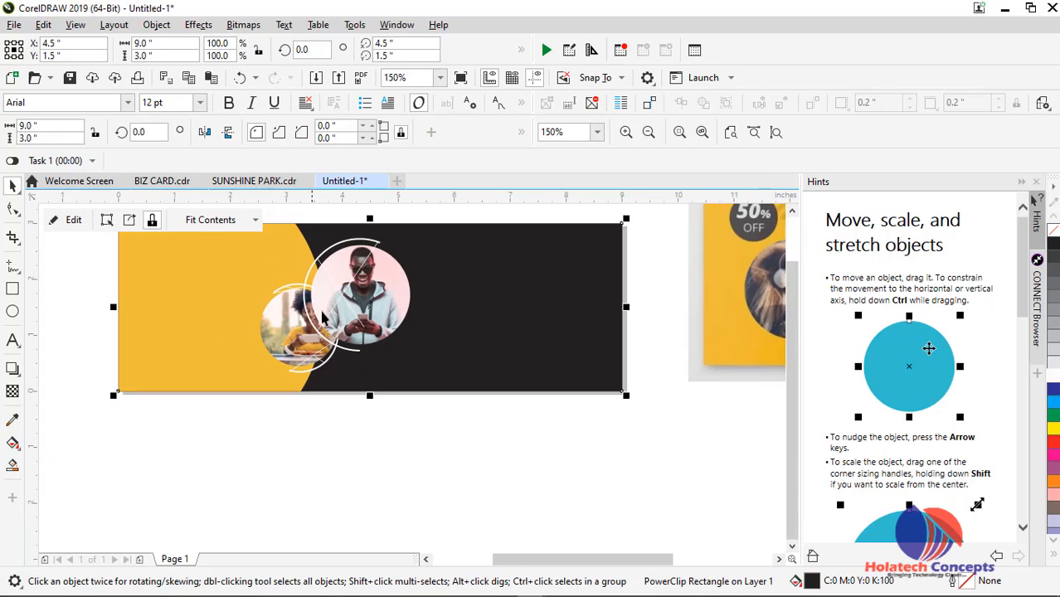
click(383, 483)
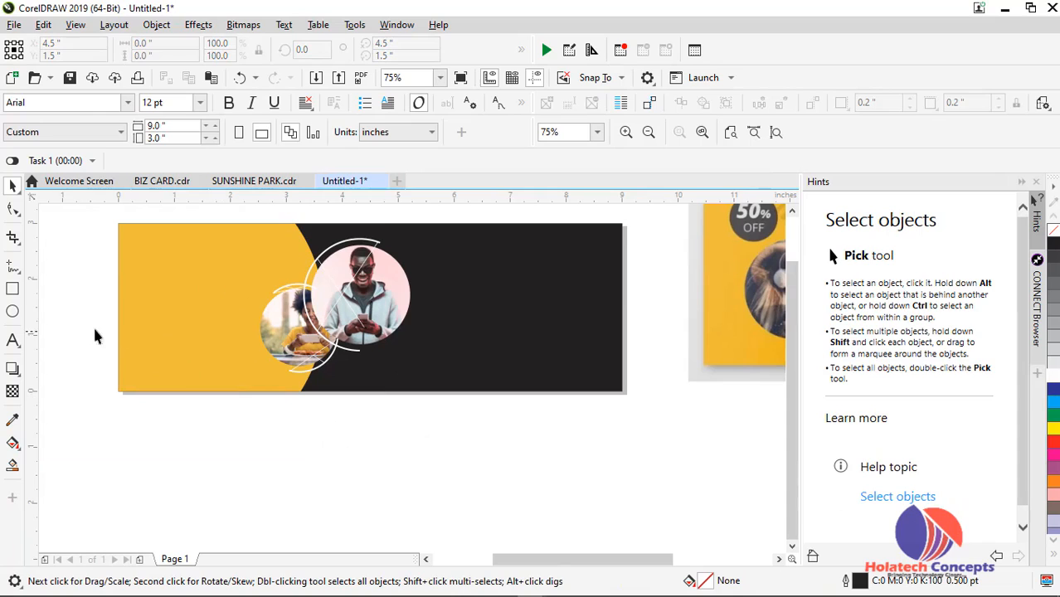
click(12, 311)
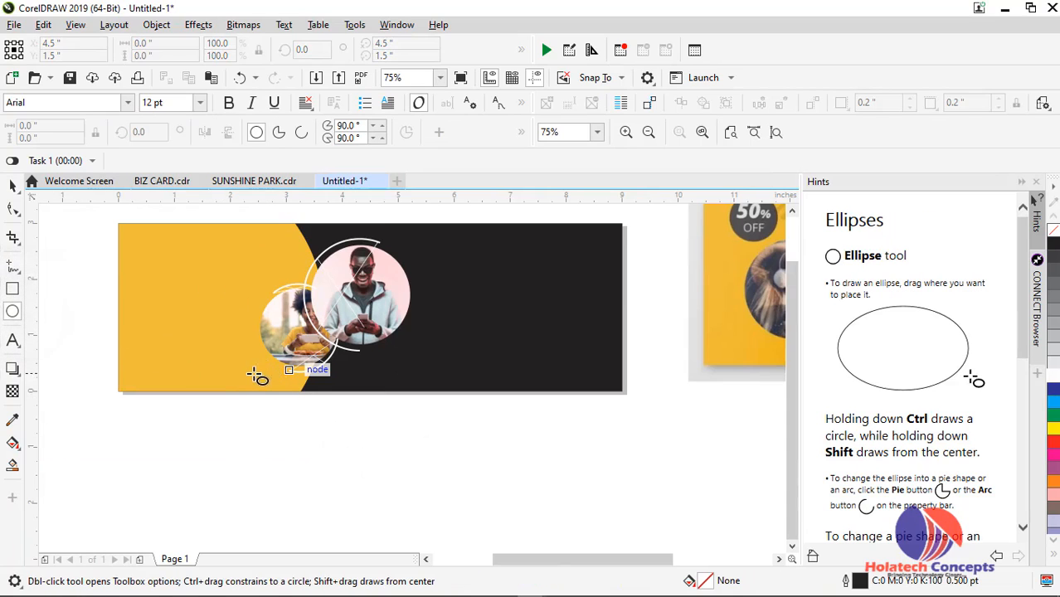
drag(266, 388, 251, 371)
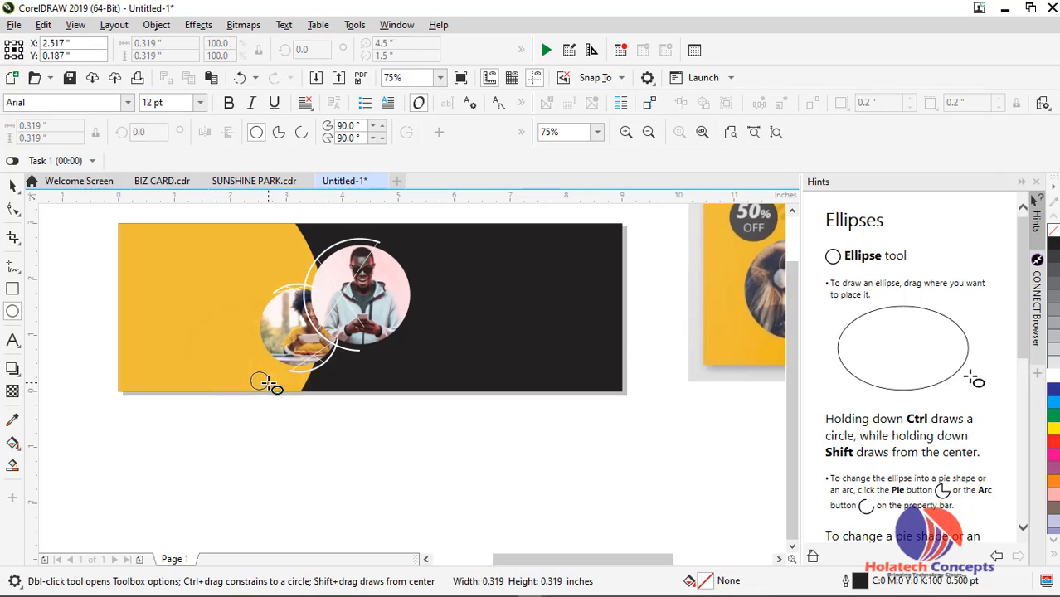
click(13, 187)
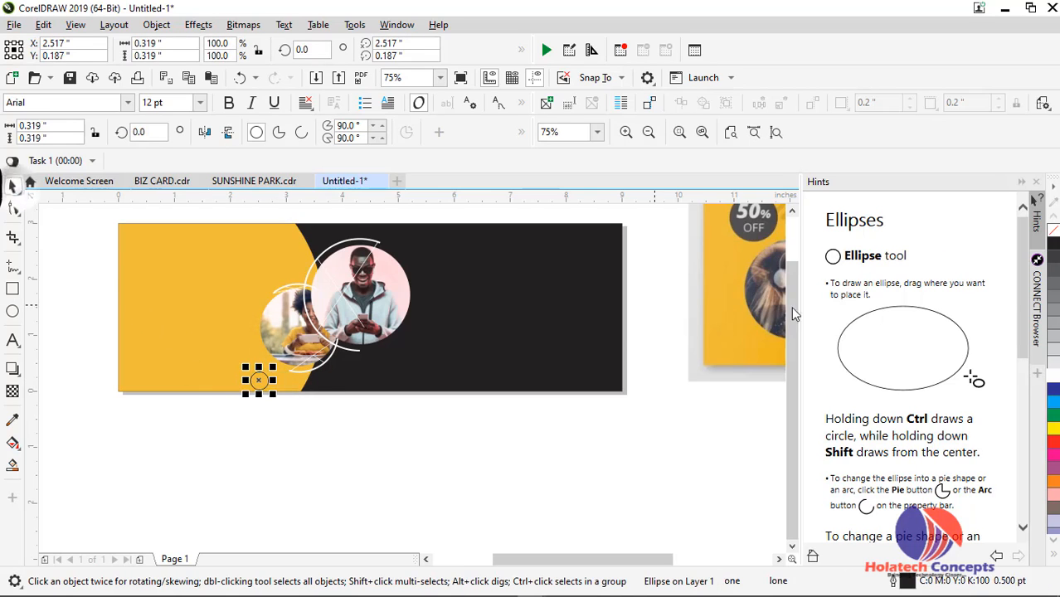
Edit the banner's PowerClip contents, move the yellow circle left to about X -0.444 inches, and finish editing
scroll(647, 331, down, 2)
scroll(592, 393, up, 2)
scroll(590, 391, down, 2)
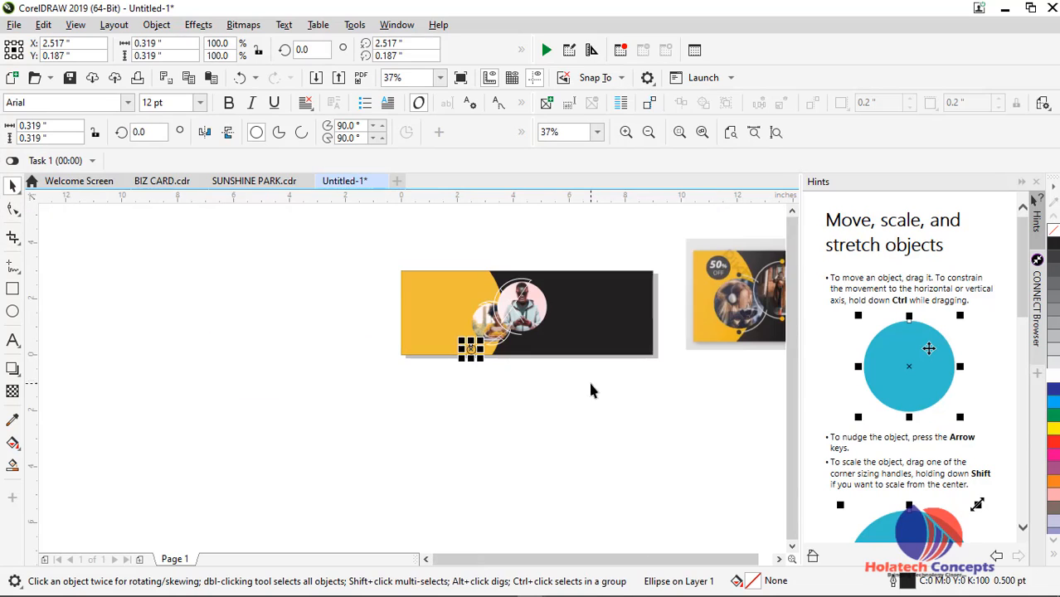
double_click(420, 312)
click(425, 313)
drag(440, 312, 413, 310)
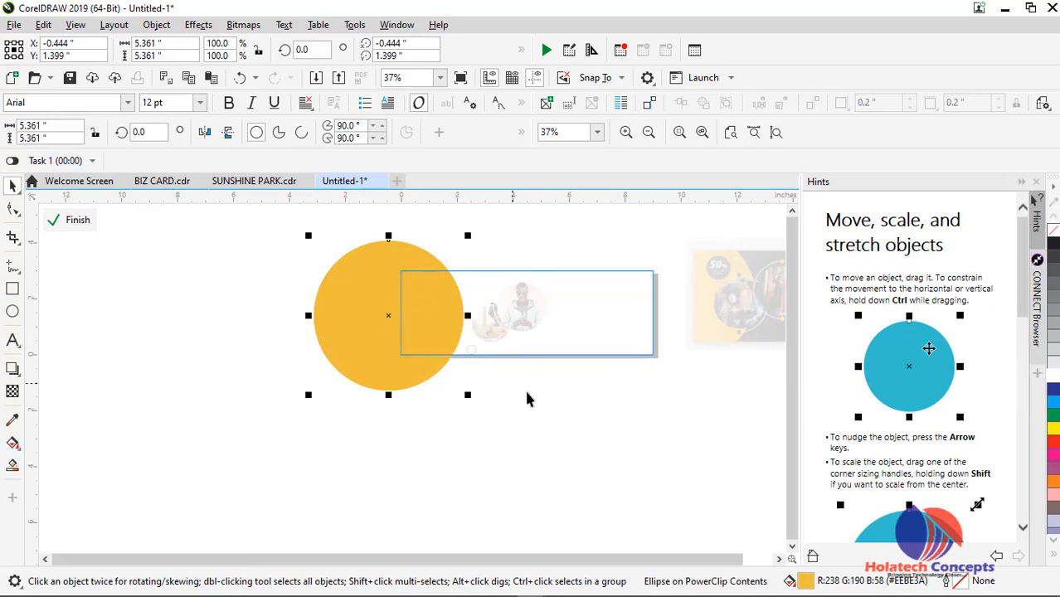
ctrl+click(527, 392)
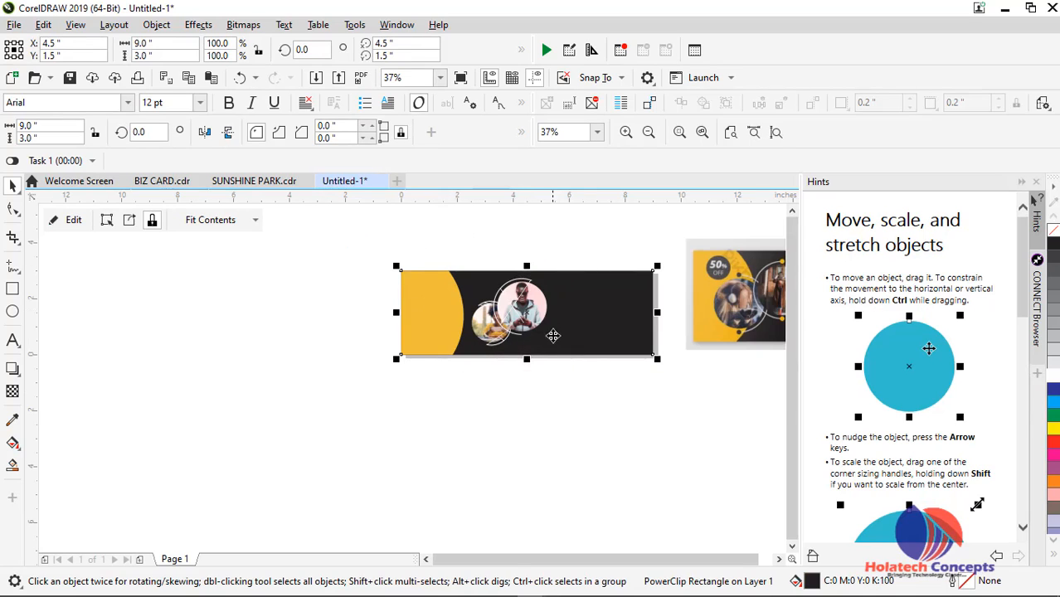
Select both photo circles, the three arcs and the small circle together and move them left toward the yellow curve
scroll(553, 336, up, 2)
scroll(547, 371, down, 2)
click(572, 438)
drag(580, 451, 455, 286)
drag(494, 340, 466, 342)
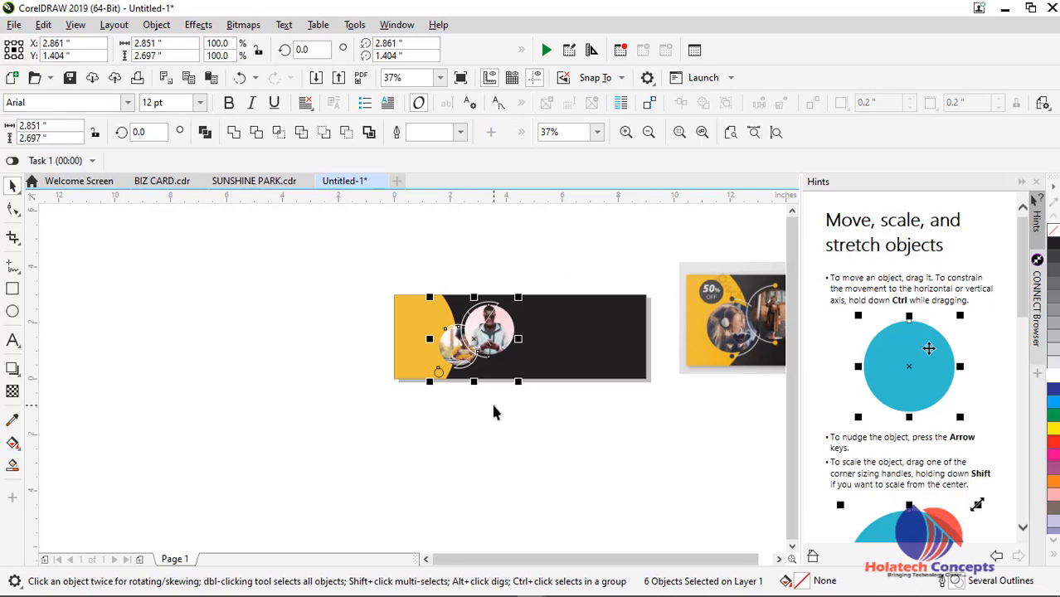
scroll(490, 400, up, 1)
click(461, 401)
Scale the small circle on the yellow area down to 34 percent, about 0.108 inches across
scroll(383, 353, up, 1)
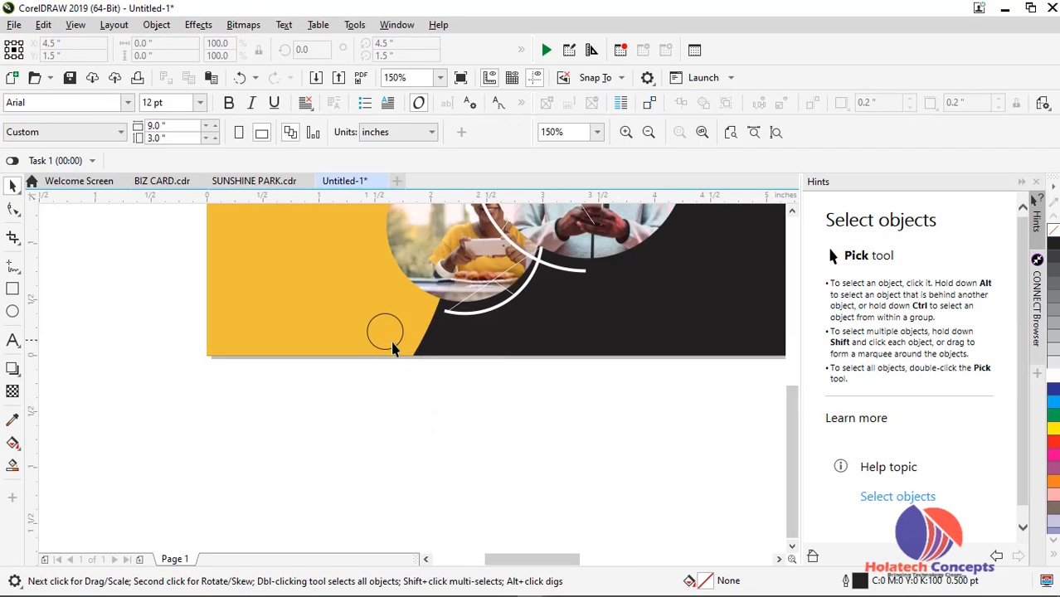
click(383, 332)
drag(411, 305, 399, 317)
scroll(399, 320, down, 1)
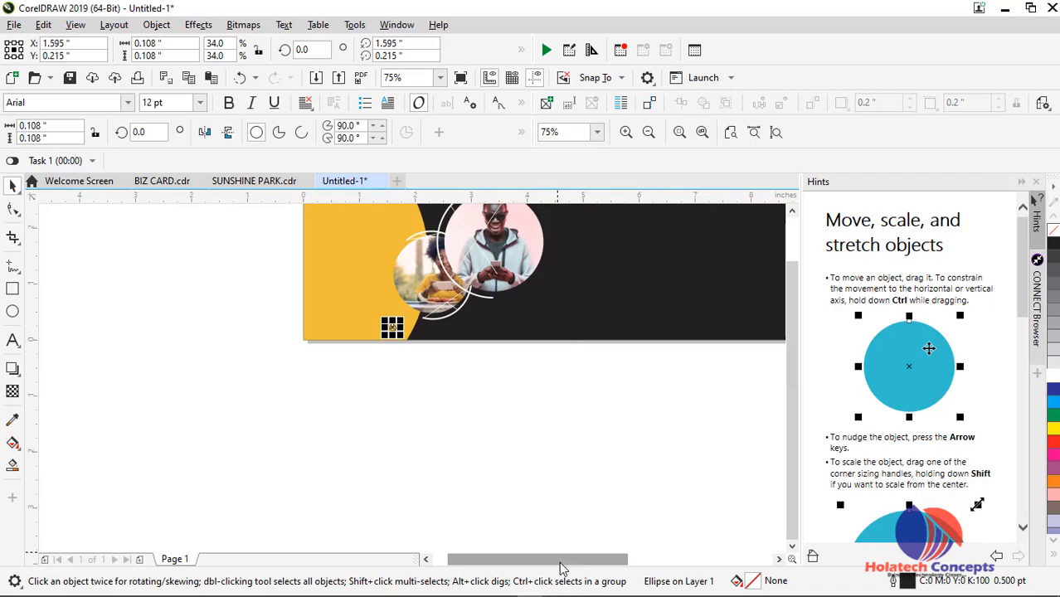
Move the small circle onto the left end of the arc below the woman's photo
scroll(393, 328, up, 1)
drag(393, 328, 447, 305)
scroll(447, 305, up, 3)
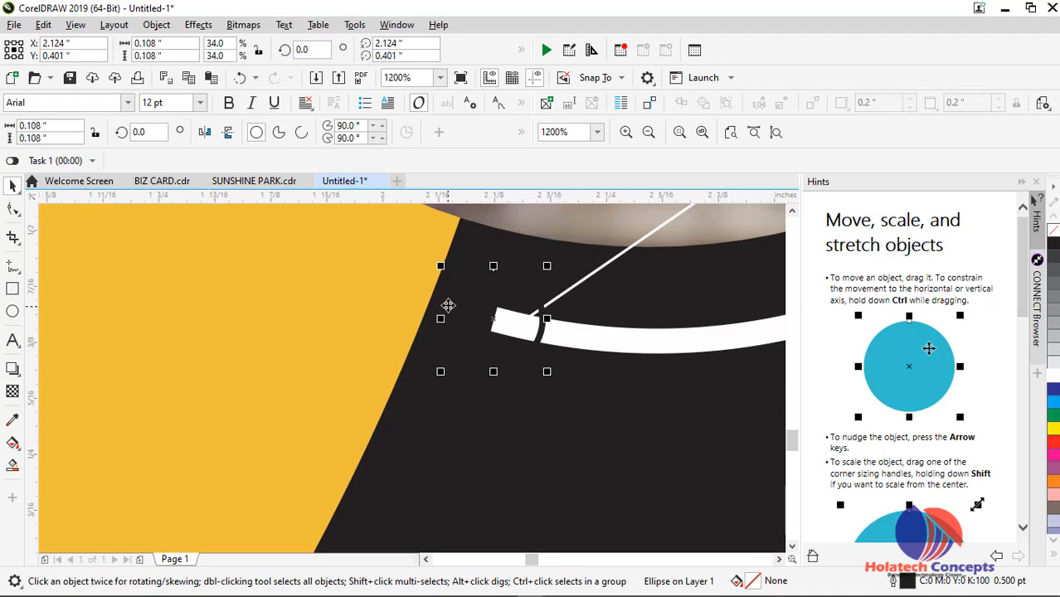
scroll(515, 327, down, 4)
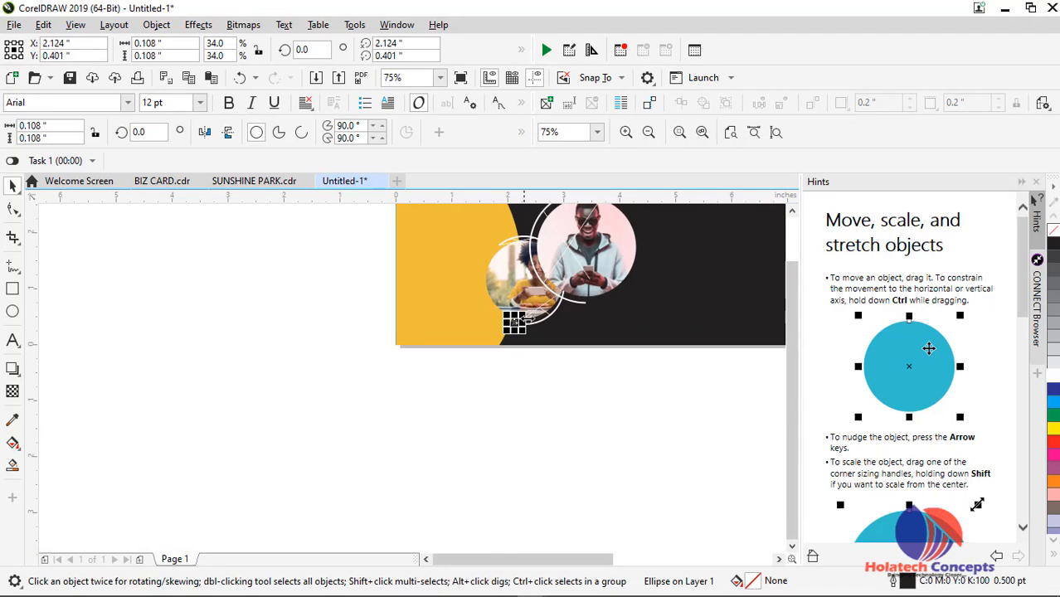
Edit the banner's PowerClip contents, move the yellow circle right to about X -0.222 inches, and finish editing
drag(579, 559, 615, 539)
scroll(375, 337, up, 2)
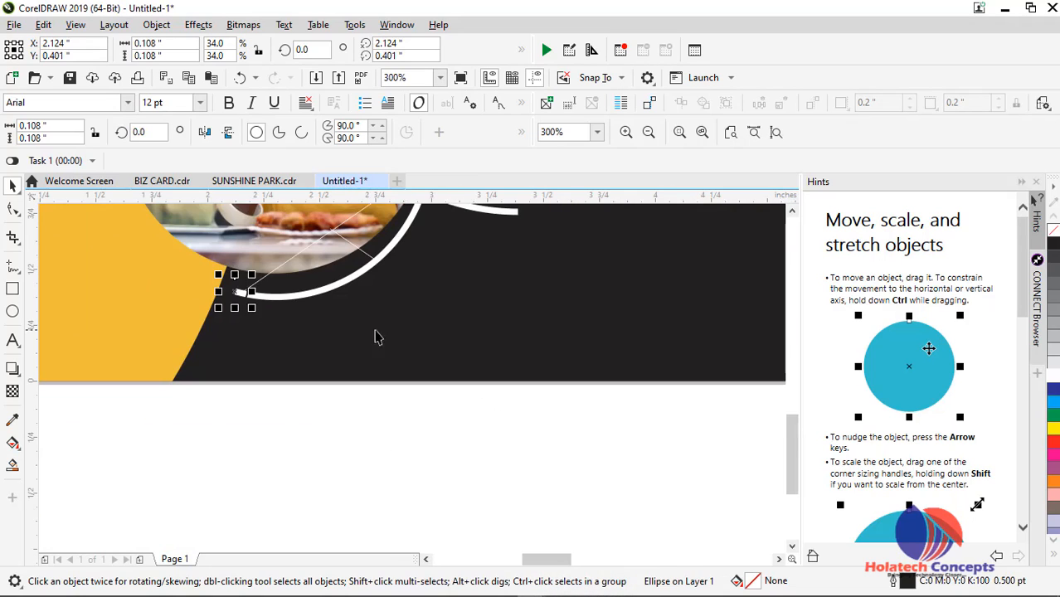
click(166, 307)
double_click(166, 307)
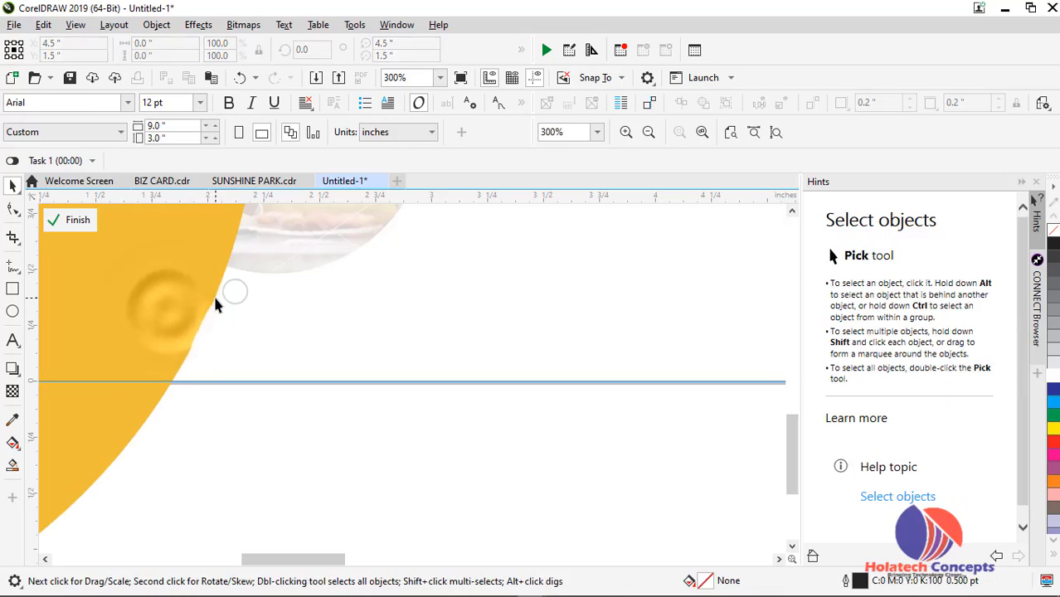
scroll(188, 299, down, 2)
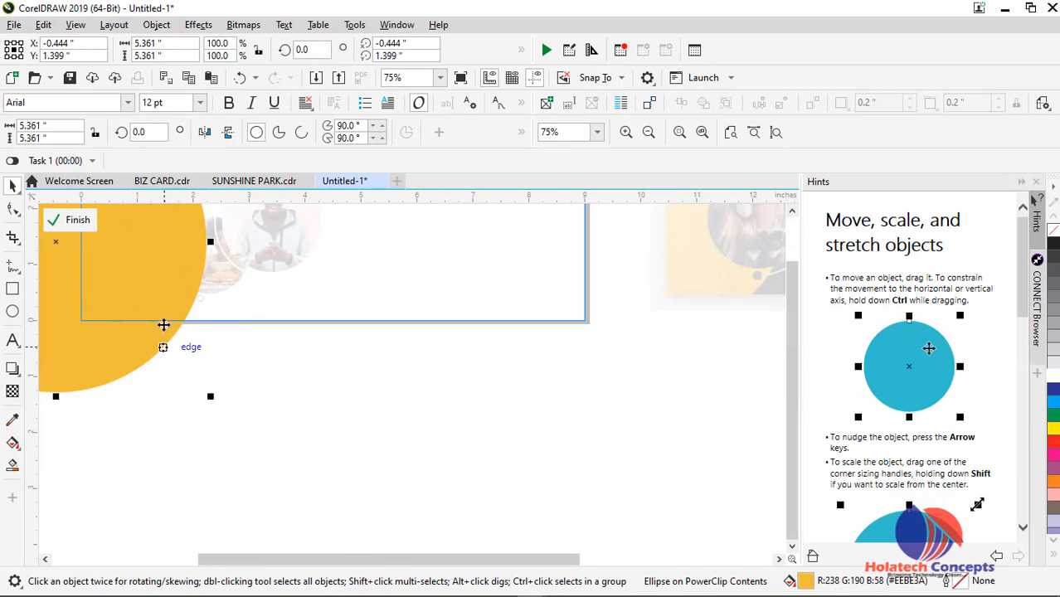
drag(166, 304, 177, 304)
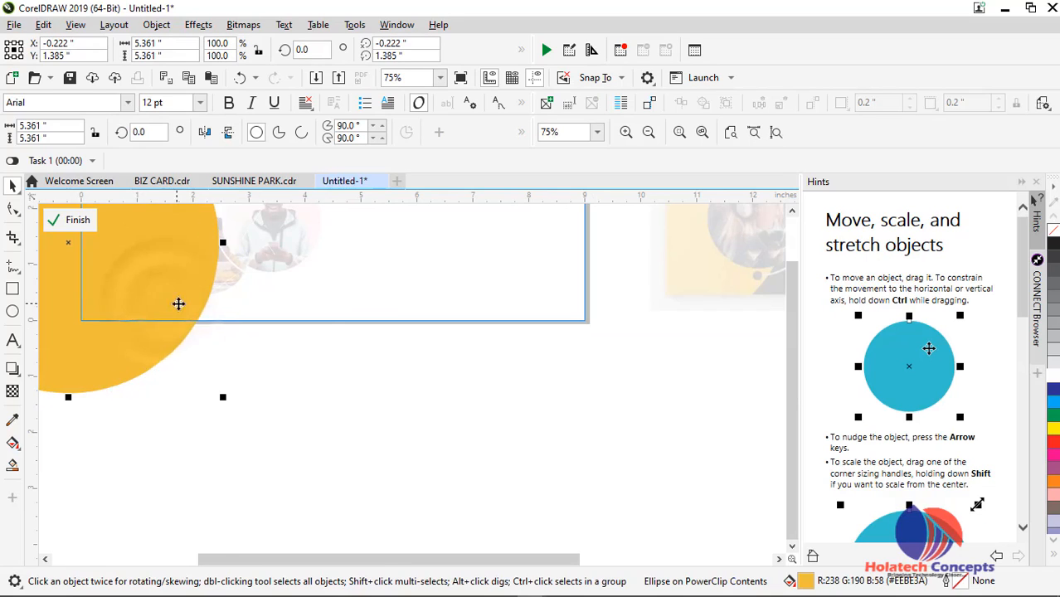
ctrl+click(282, 328)
Fill the small circle at the end of the arc below the woman's photo with black and remove its outline
scroll(215, 302, up, 2)
click(199, 319)
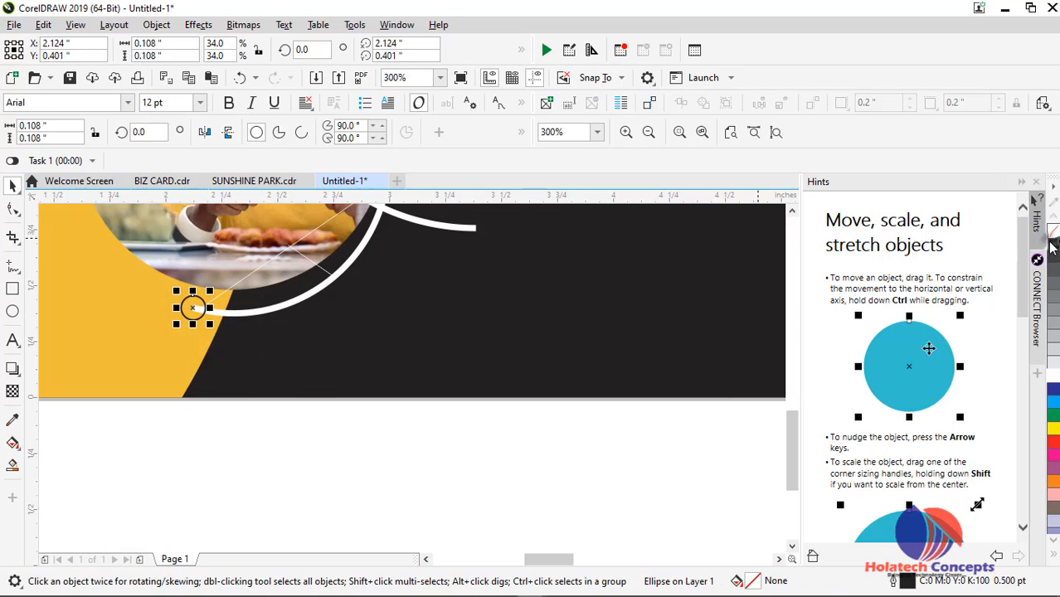
click(1050, 242)
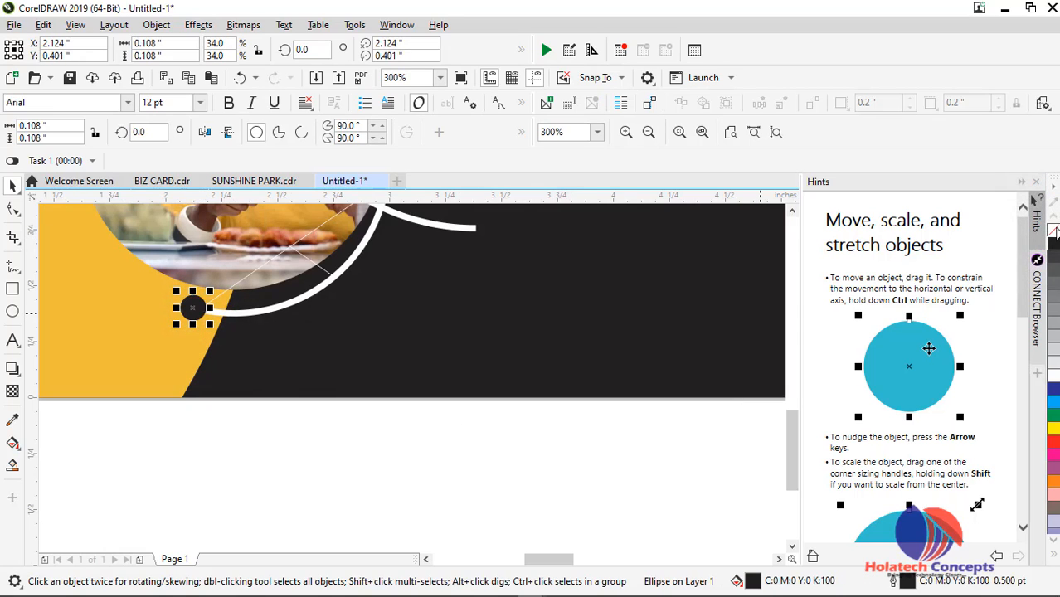
scroll(393, 391, down, 2)
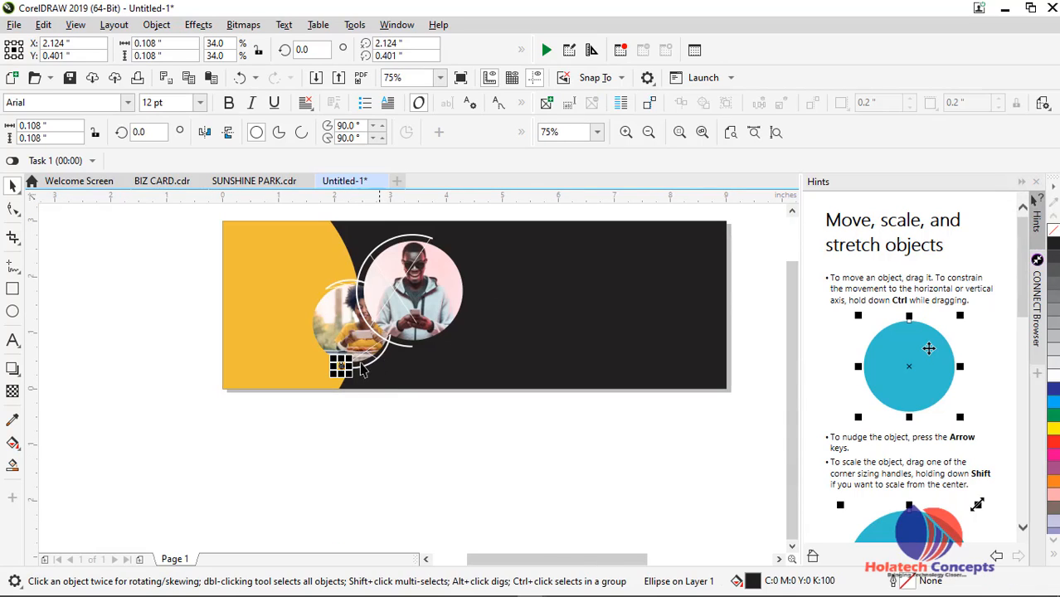
Place a copy of the black dot on the left end of the arc above the woman's photo
drag(341, 366, 369, 288)
scroll(324, 291, up, 3)
scroll(367, 288, down, 3)
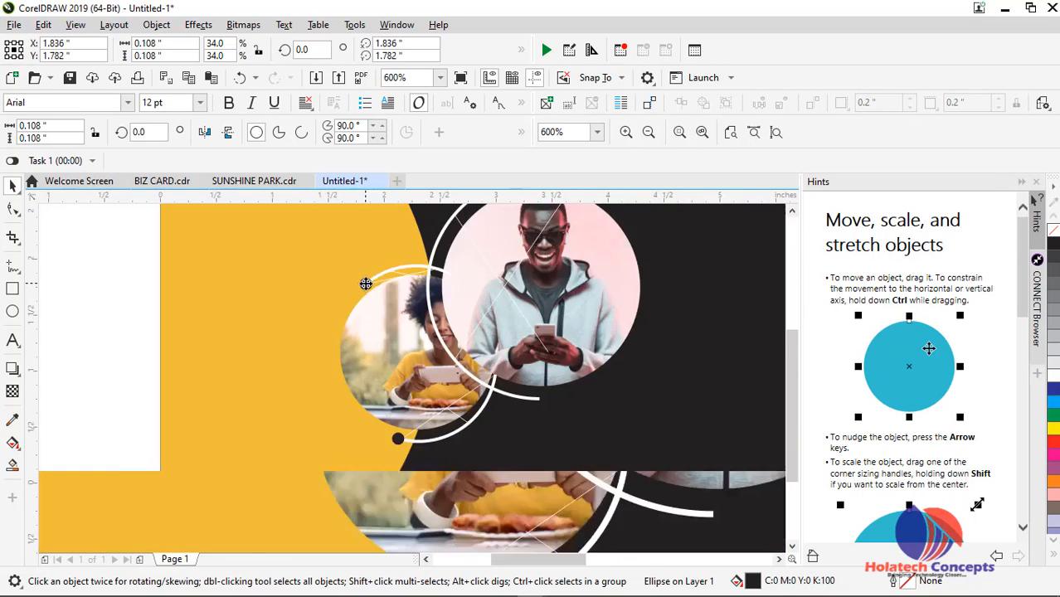
click(509, 429)
Select both black dots, place copies on the dark area beside the man's photo, and fill the copies yellow
drag(525, 559, 583, 556)
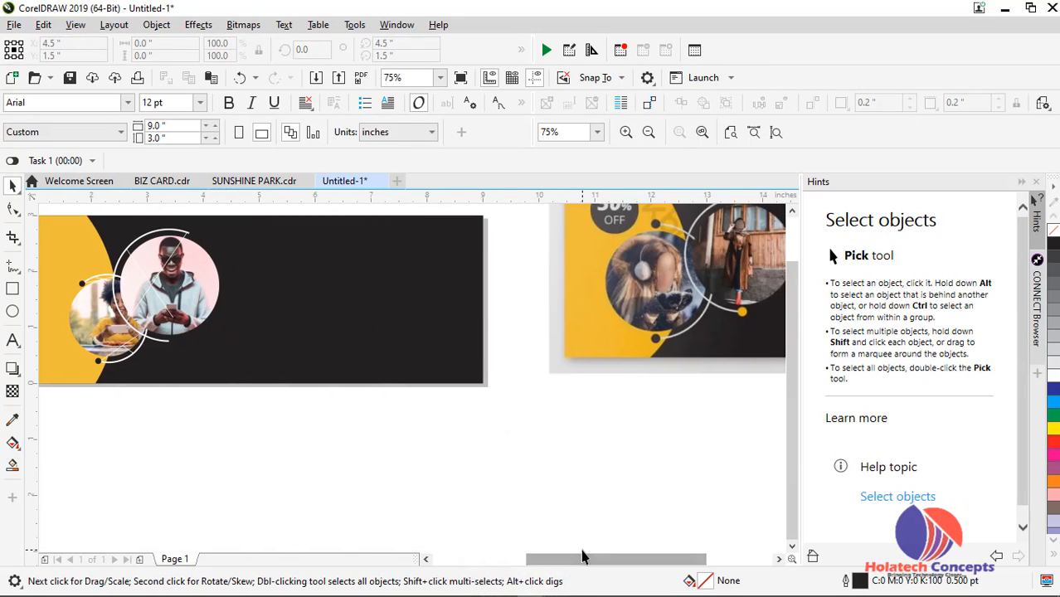
click(81, 288)
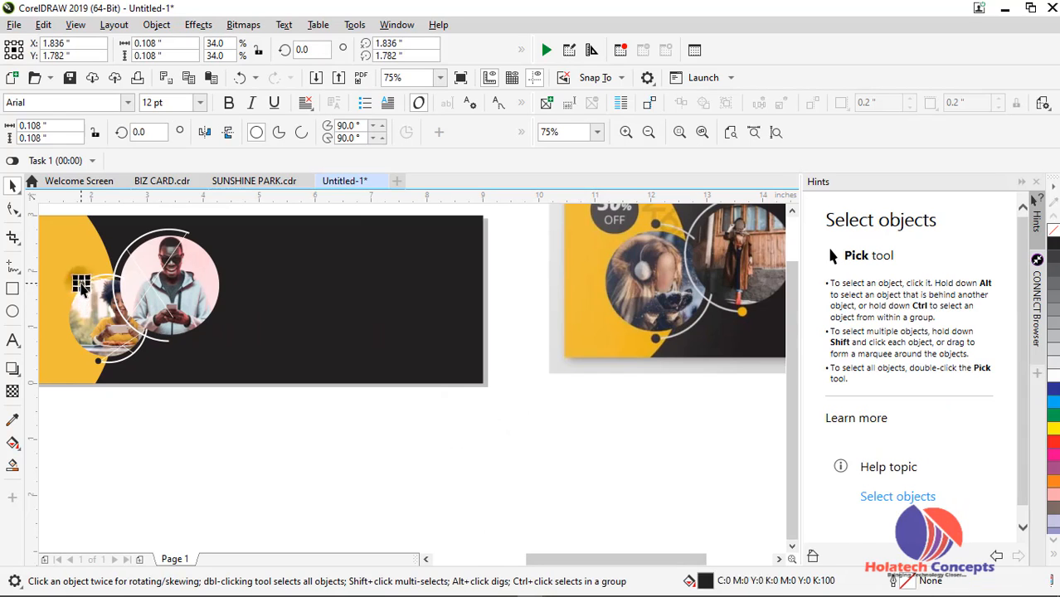
drag(99, 363, 250, 317)
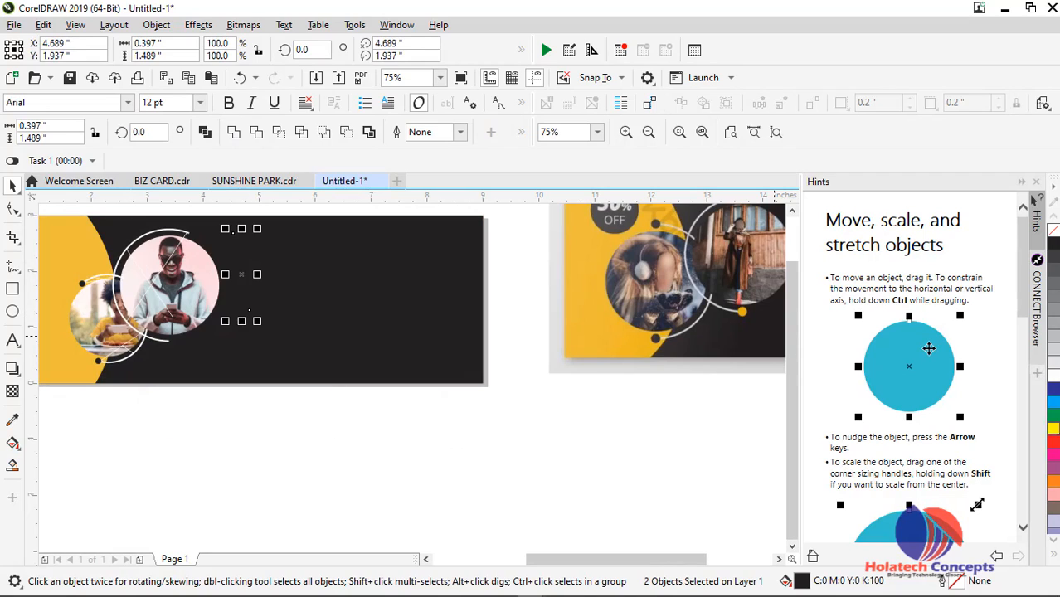
scroll(251, 309, up, 2)
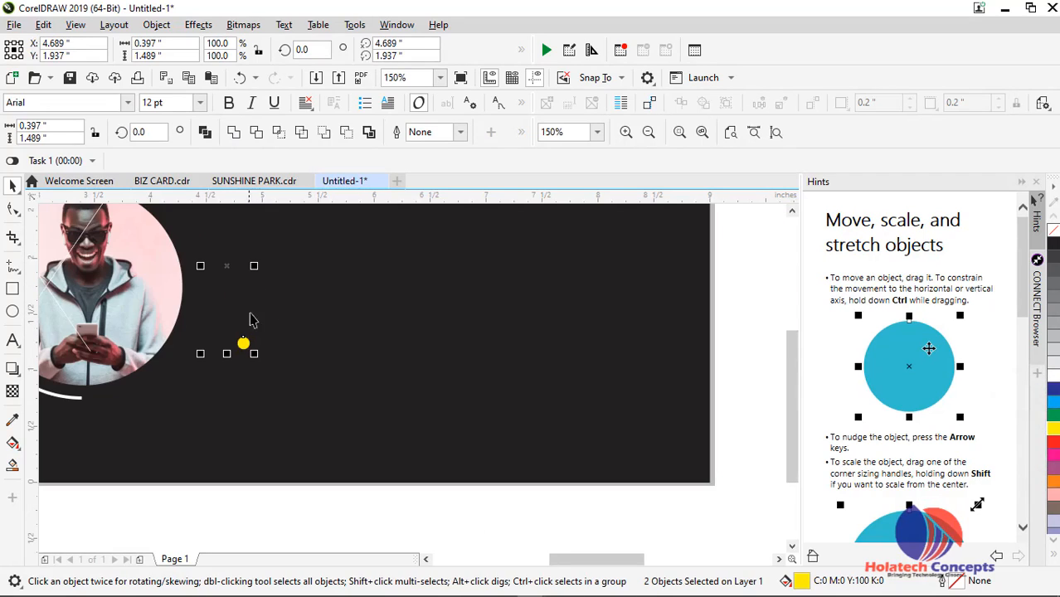
scroll(248, 345, down, 2)
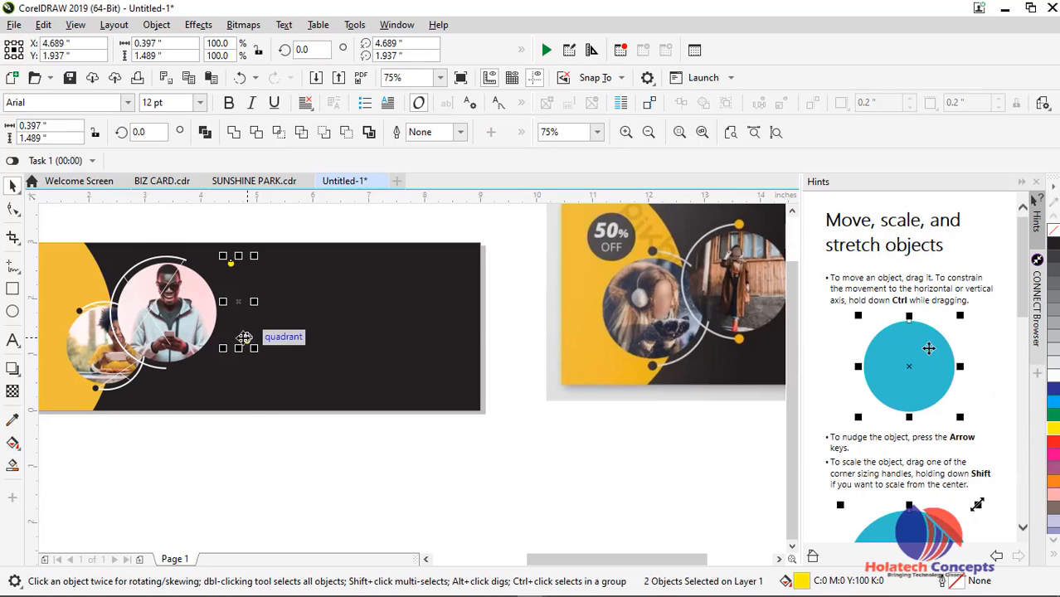
click(262, 390)
Move the lower yellow dot onto the lower end of the large arc around the man's photo
click(246, 341)
scroll(246, 342, up, 1)
scroll(246, 342, up, 1)
drag(584, 560, 560, 560)
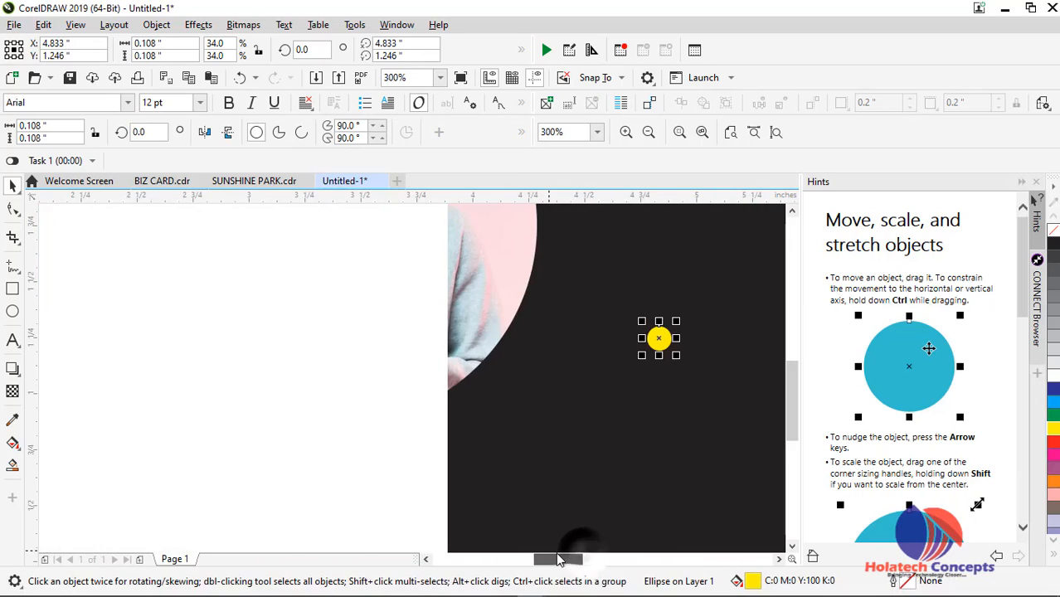
drag(658, 339, 339, 446)
scroll(336, 448, down, 1)
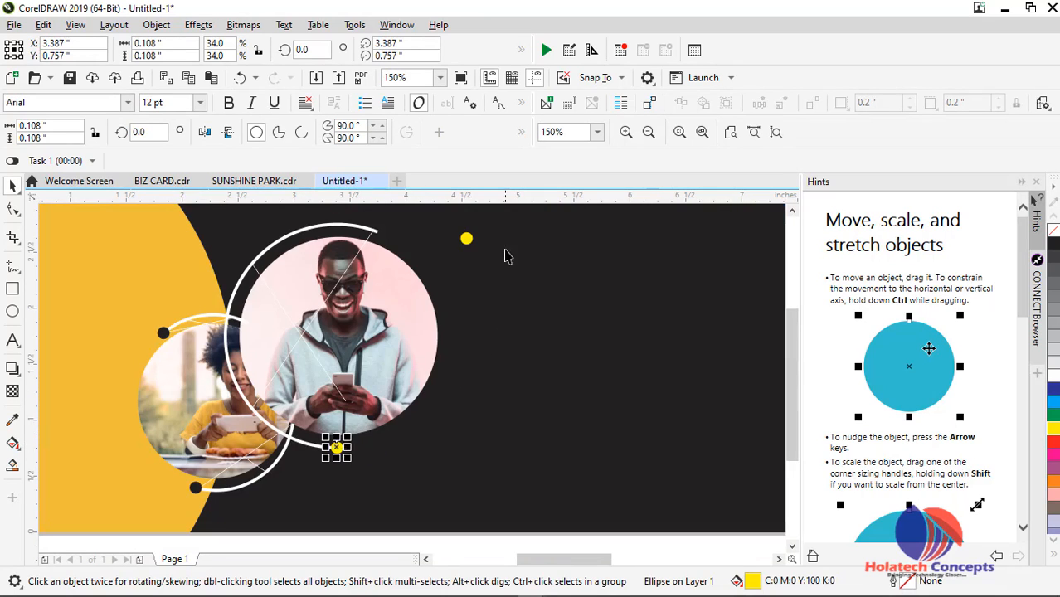
Move the remaining yellow dot onto the upper end of the large arc around the man's photo
click(466, 239)
drag(466, 239, 378, 233)
scroll(378, 233, up, 1)
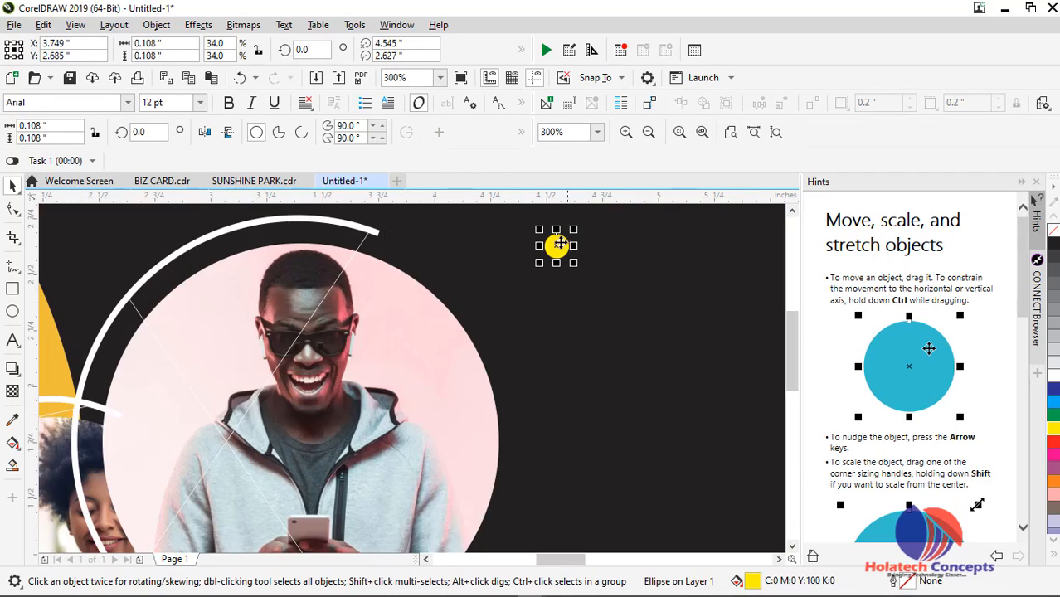
drag(553, 245, 378, 233)
scroll(377, 233, down, 2)
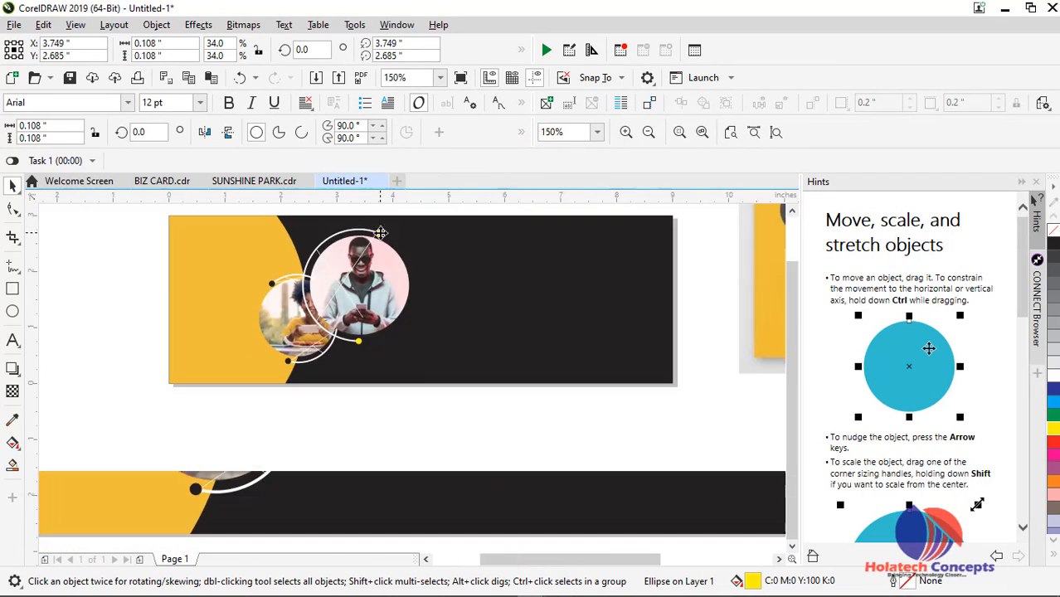
click(501, 430)
Draw a circle about 1.014 inches across in the upper part of the yellow area and fill it with black
scroll(510, 423, down, 1)
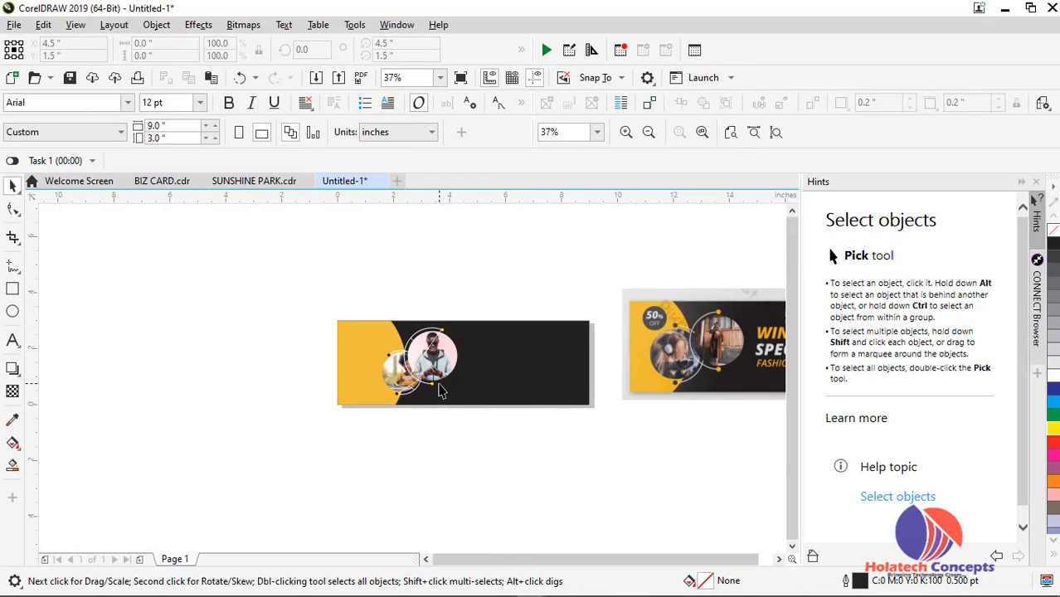
scroll(378, 348, up, 1)
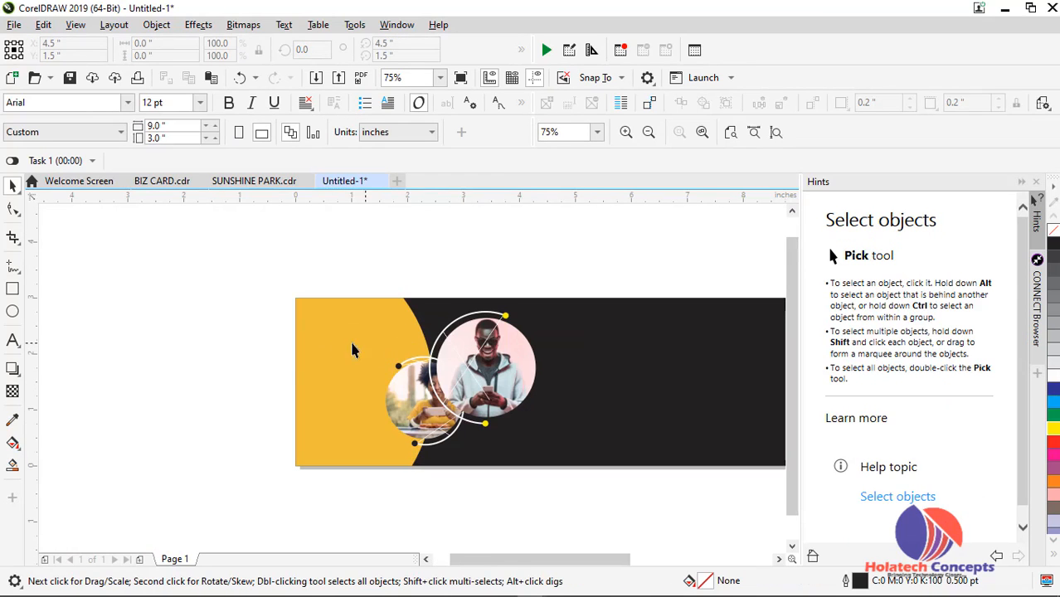
click(13, 313)
drag(312, 319, 357, 375)
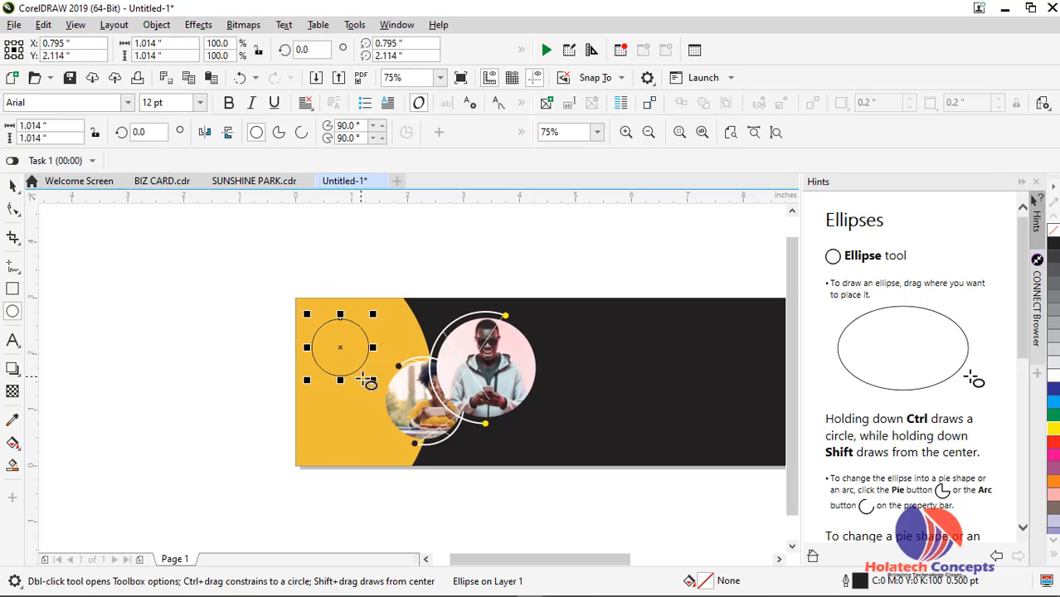
scroll(357, 375, down, 2)
scroll(361, 378, up, 1)
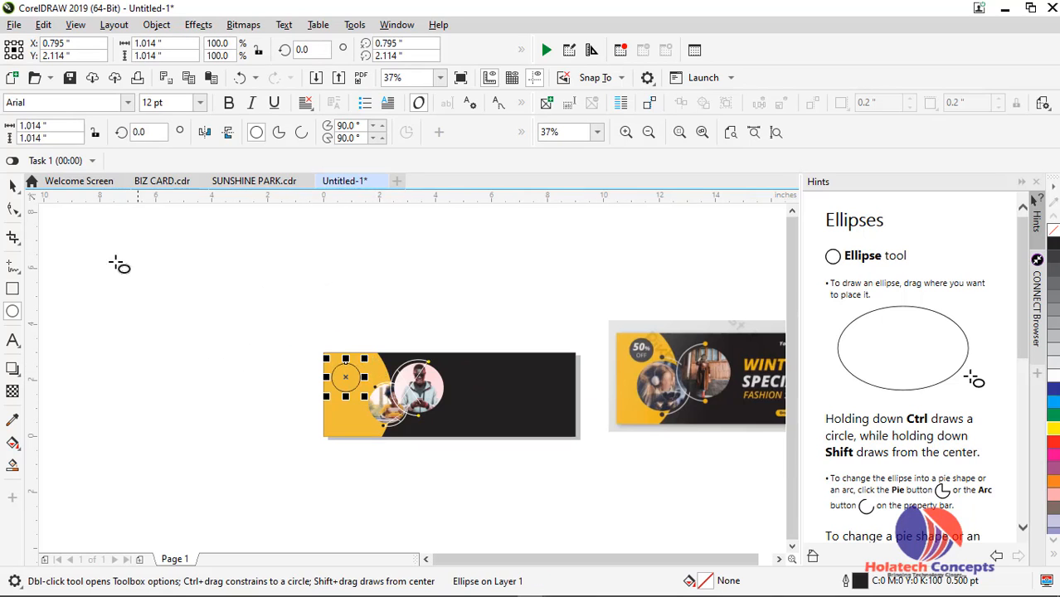
click(11, 188)
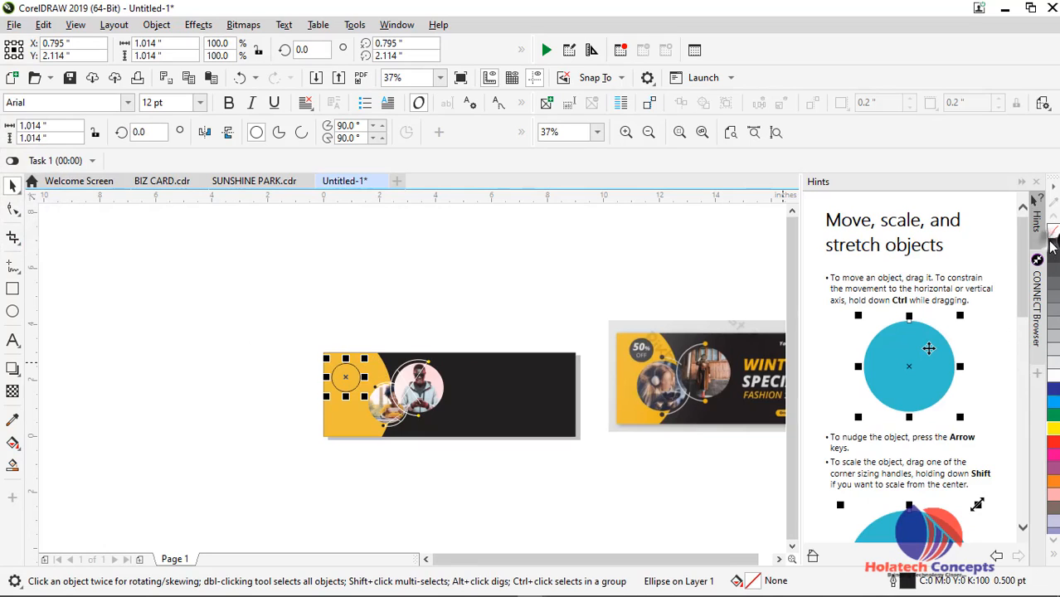
click(160, 377)
scroll(318, 368, up, 1)
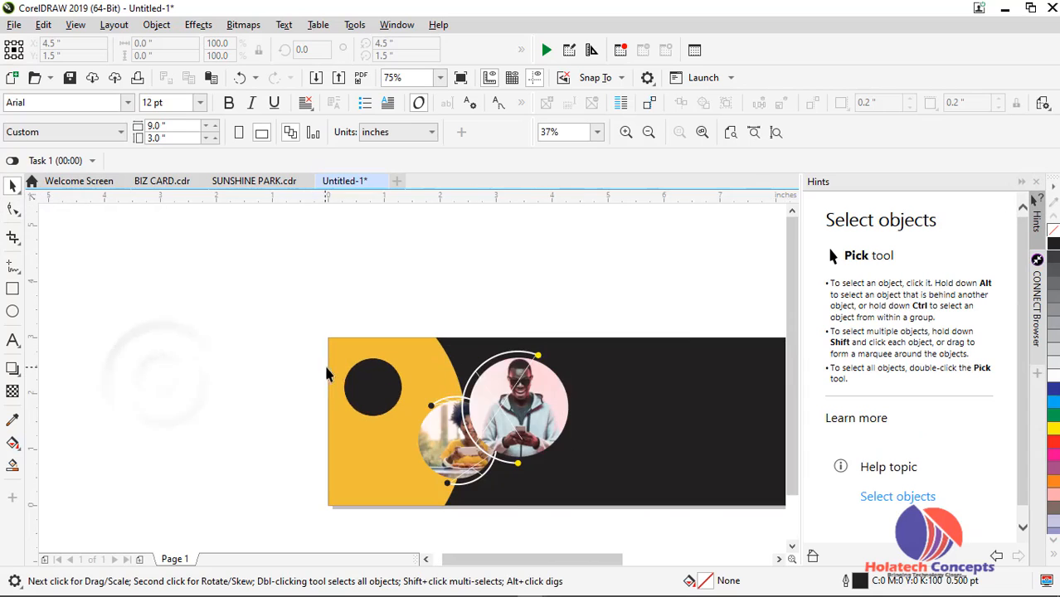
Move the large black circle up and right within the yellow area to about X 0.885, Y 2.343 inches
scroll(378, 379, up, 2)
drag(369, 398, 379, 371)
click(226, 307)
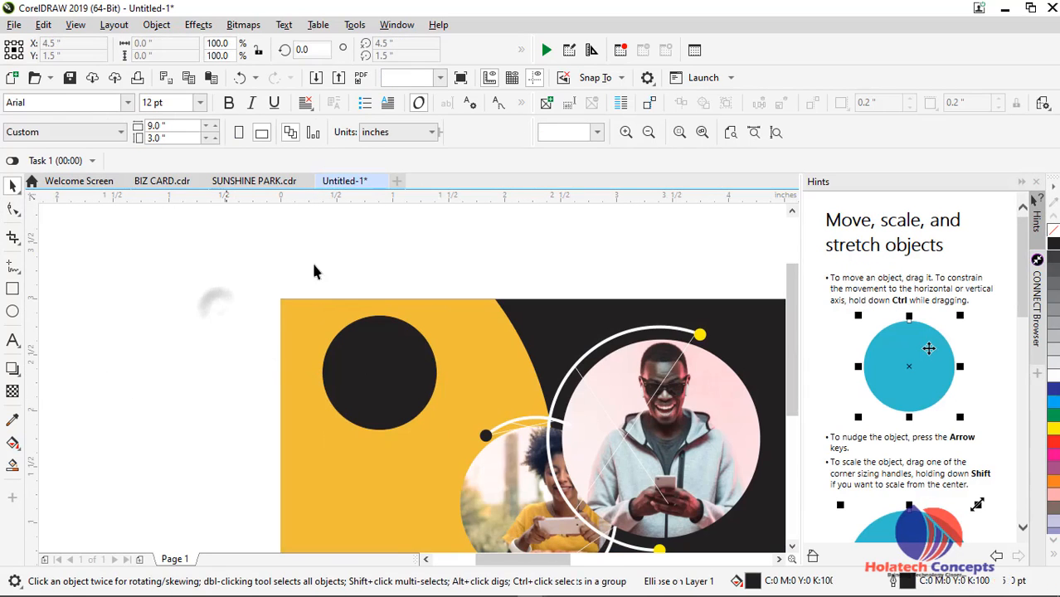
Add a horizontal guideline at about Y 2.885 inches and a vertical guideline at about X 0.156 inches as banner margins
drag(455, 197, 452, 311)
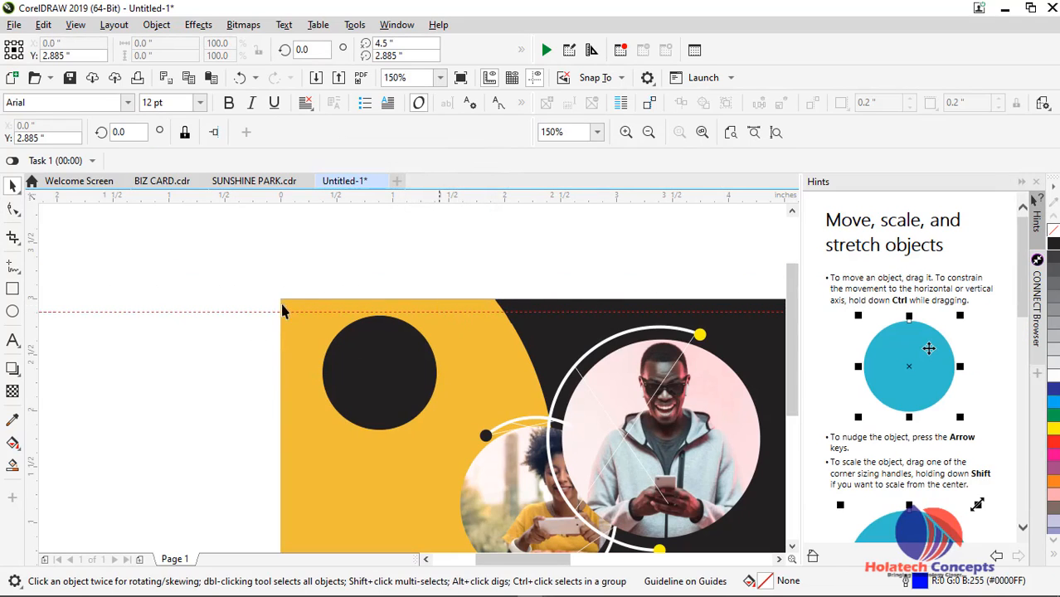
drag(259, 374, 298, 378)
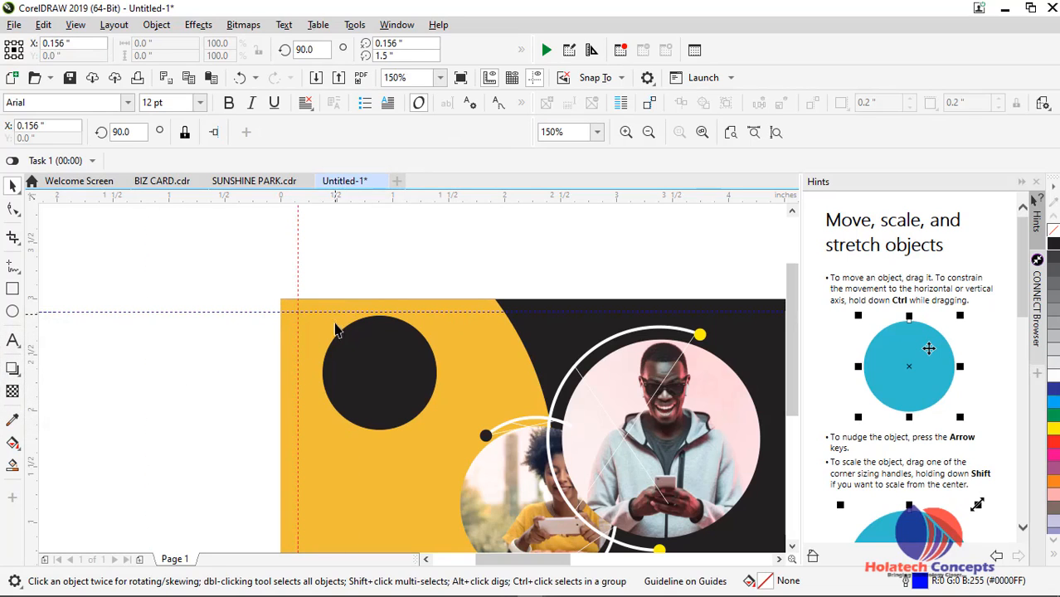
click(360, 352)
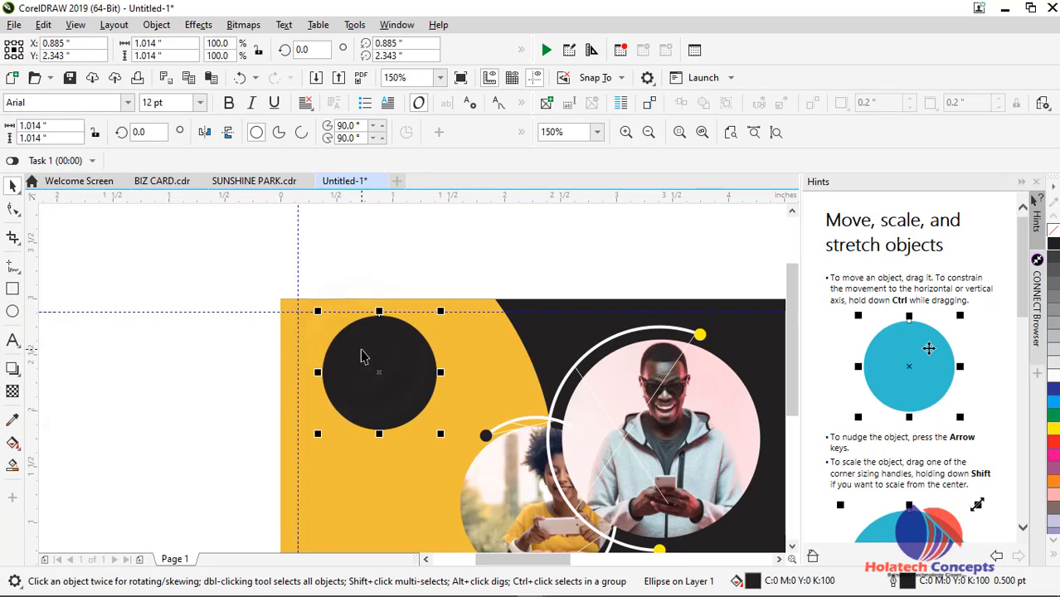
Add artistic text outside the banner's left edge reading "50%" with "OFF" on a second line
click(13, 341)
click(149, 357)
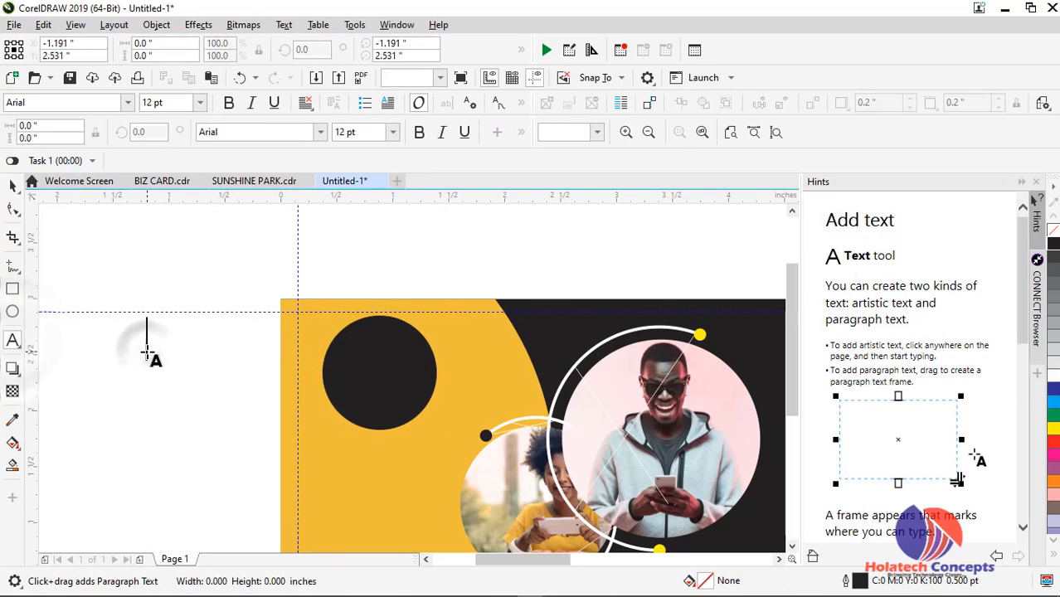
scroll(150, 359, up, 1)
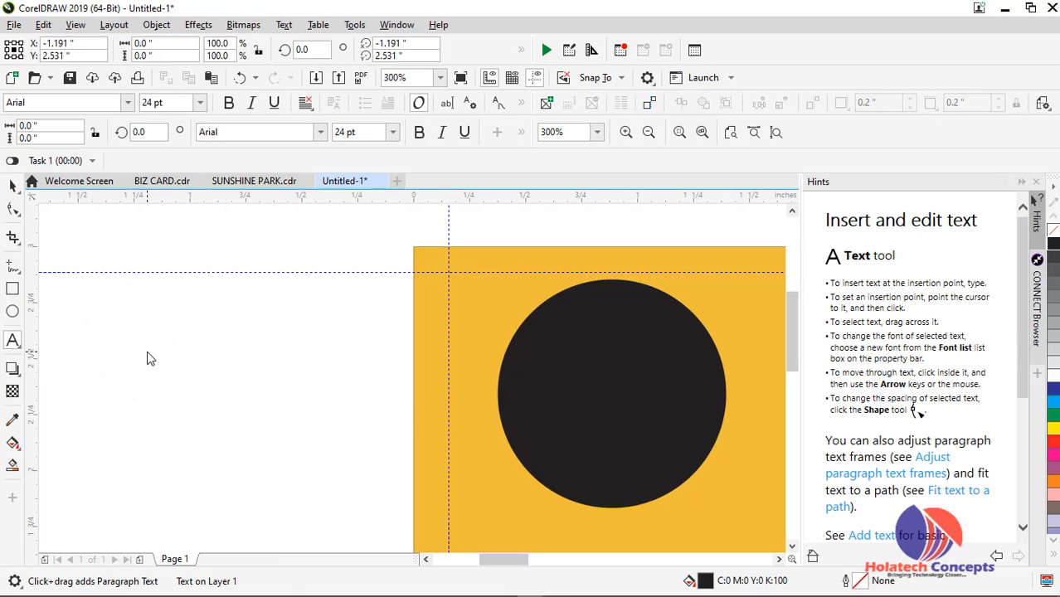
text(50)
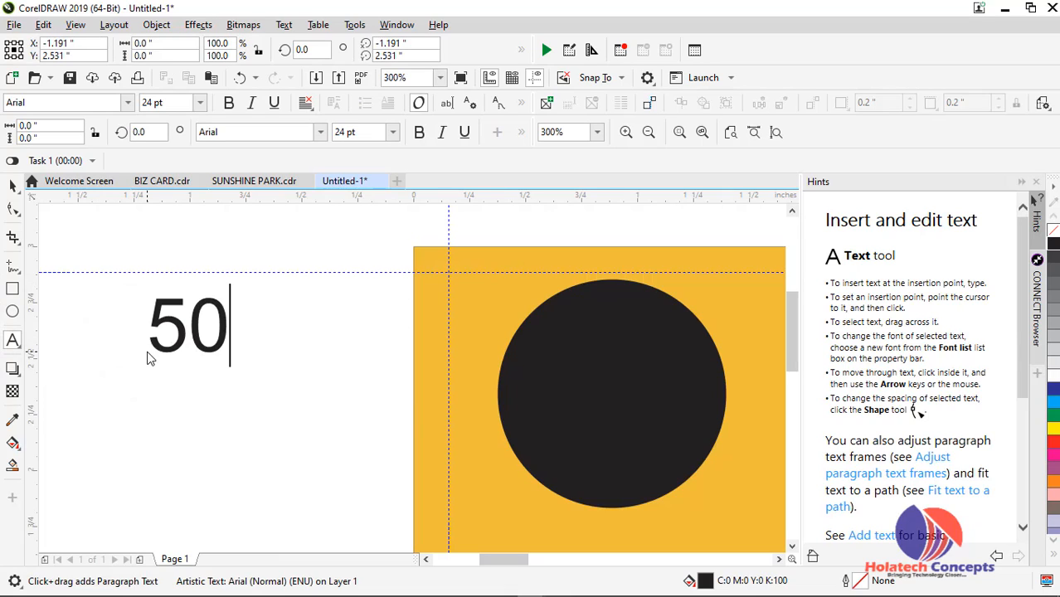
text(%)
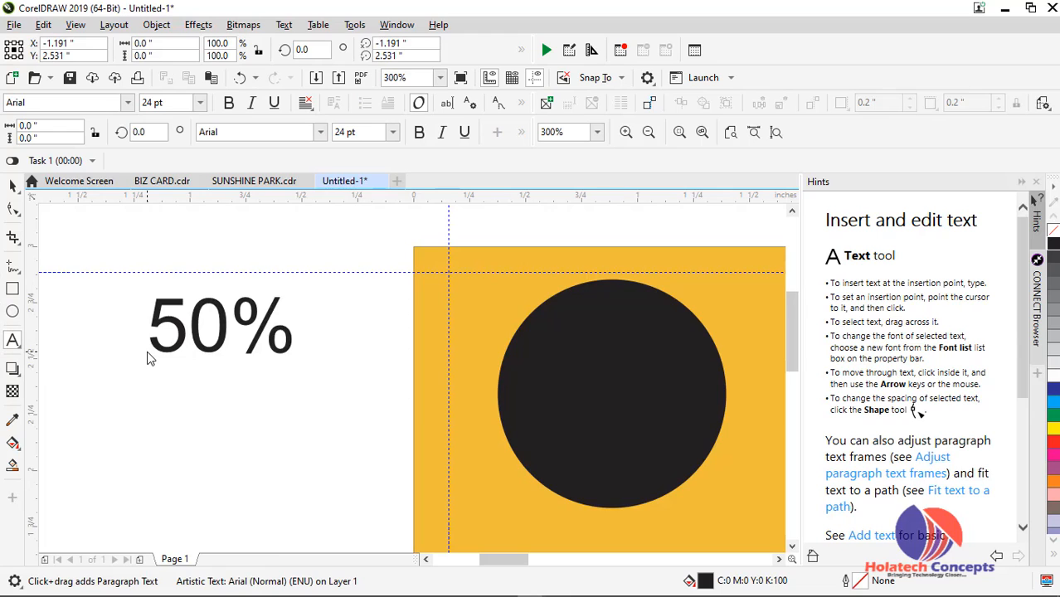
scroll(505, 230, down, 2)
mouse_move(545, 555)
mouse_down()
mouse_move(647, 555)
mouse_move(535, 555)
mouse_up()
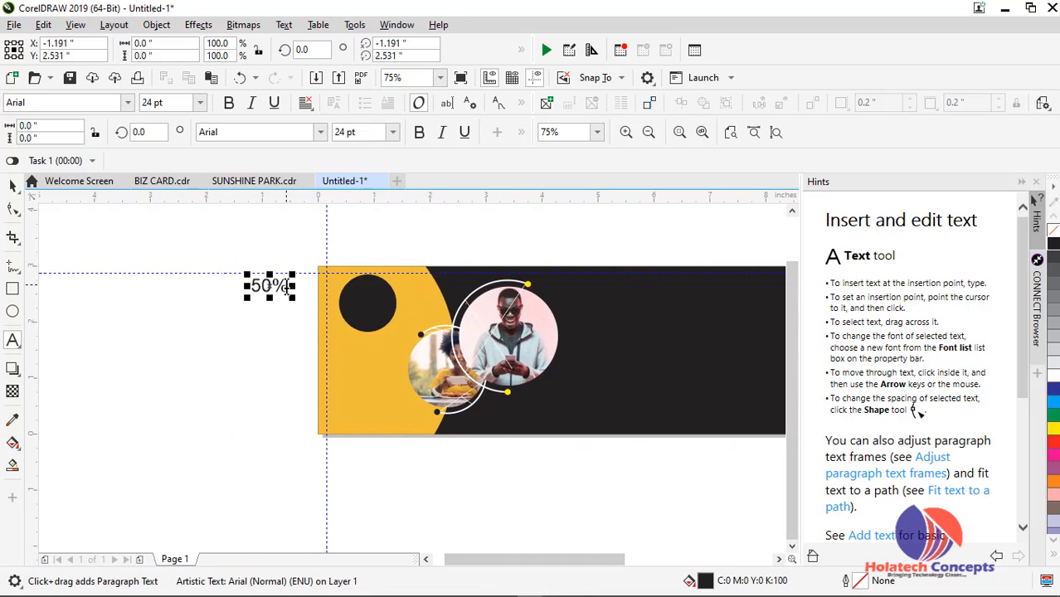
text(OFF)
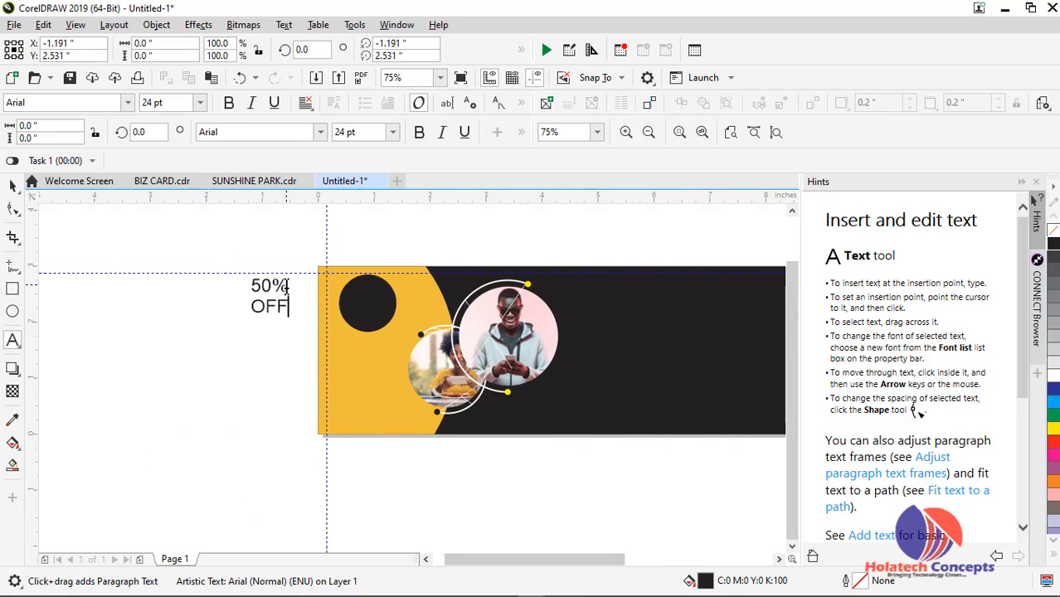
Set all of the "50% OFF" text to the Tw Cen MT font in bold
key(ctrl+a)
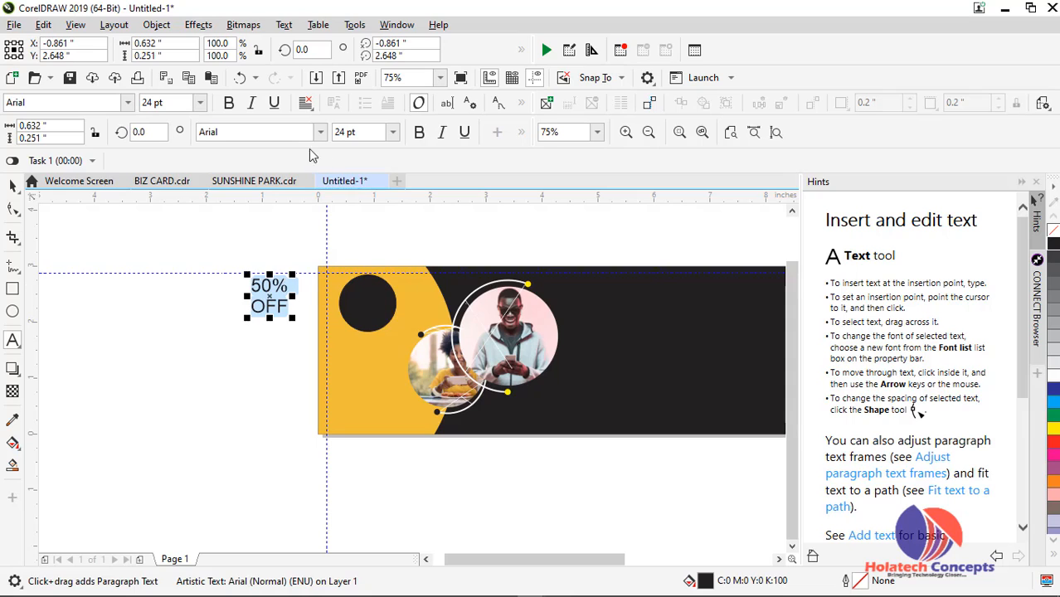
click(316, 137)
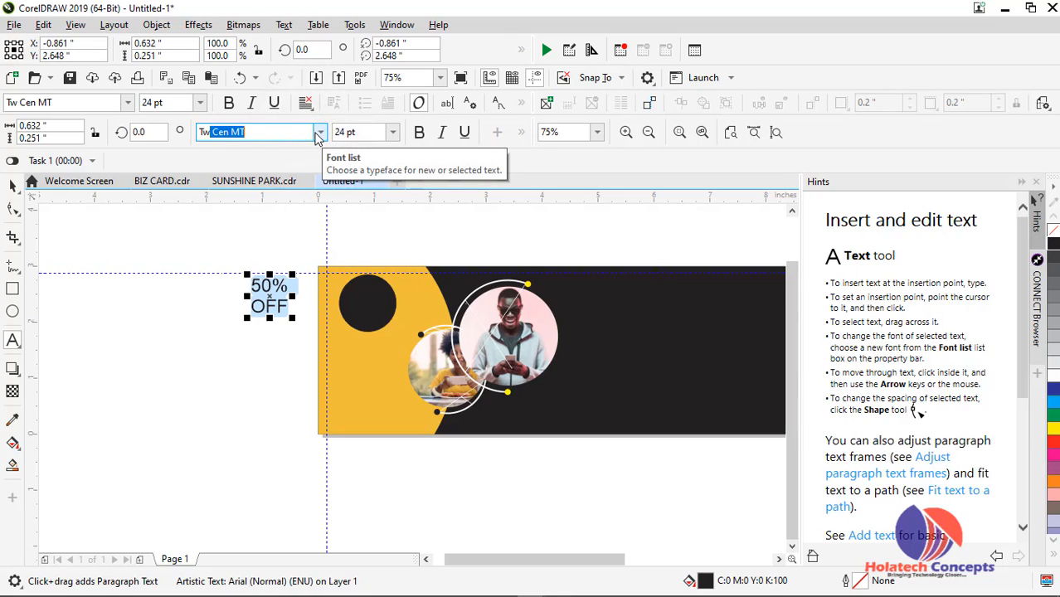
key(Return)
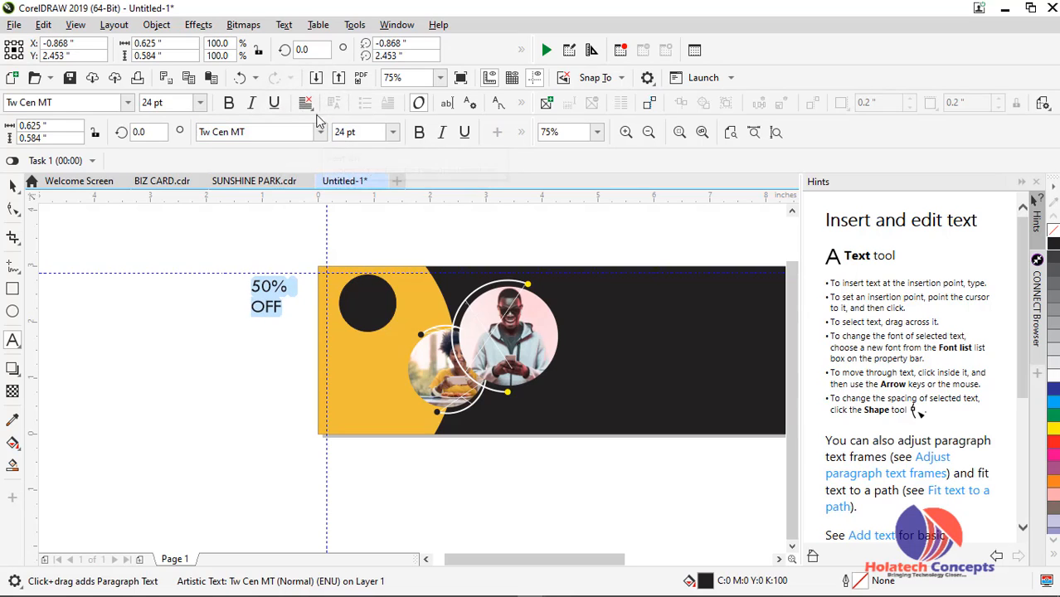
click(421, 134)
scroll(279, 302, up, 1)
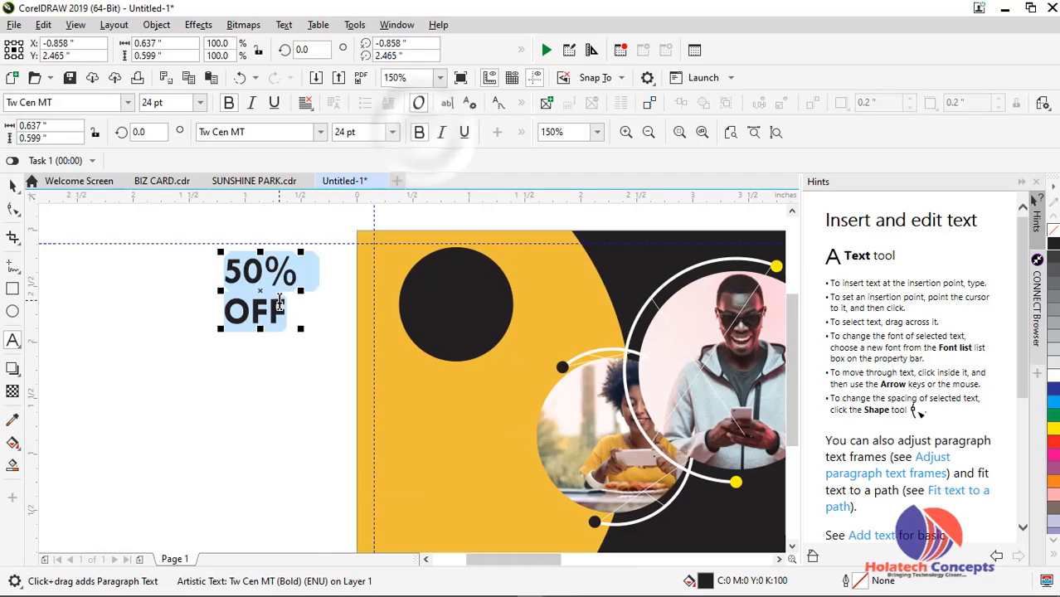
Set the "OFF" line to 18 pt and make it italic
drag(290, 312, 219, 312)
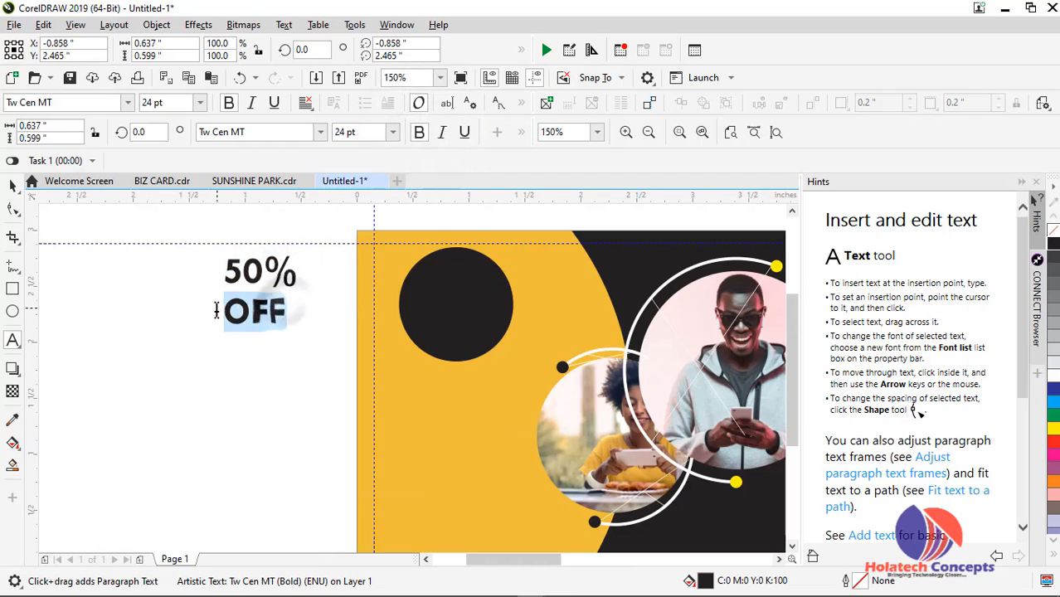
click(393, 132)
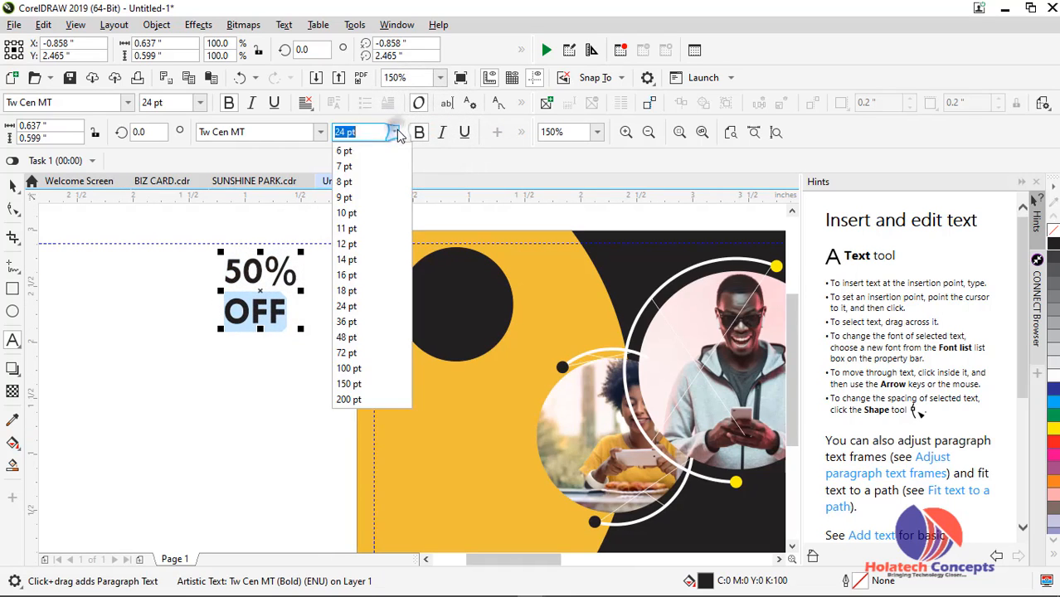
click(346, 291)
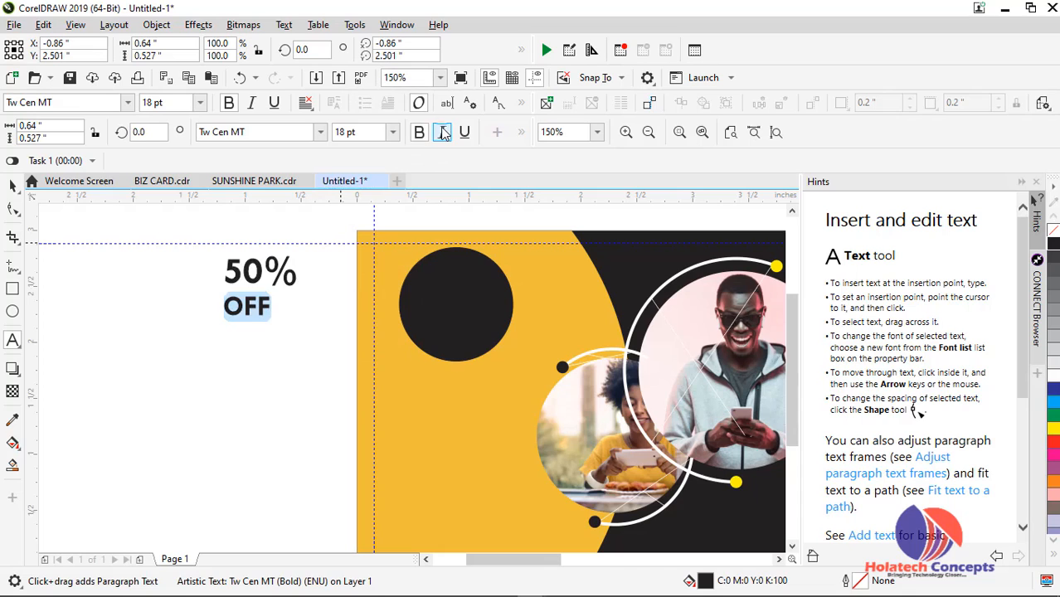
click(444, 135)
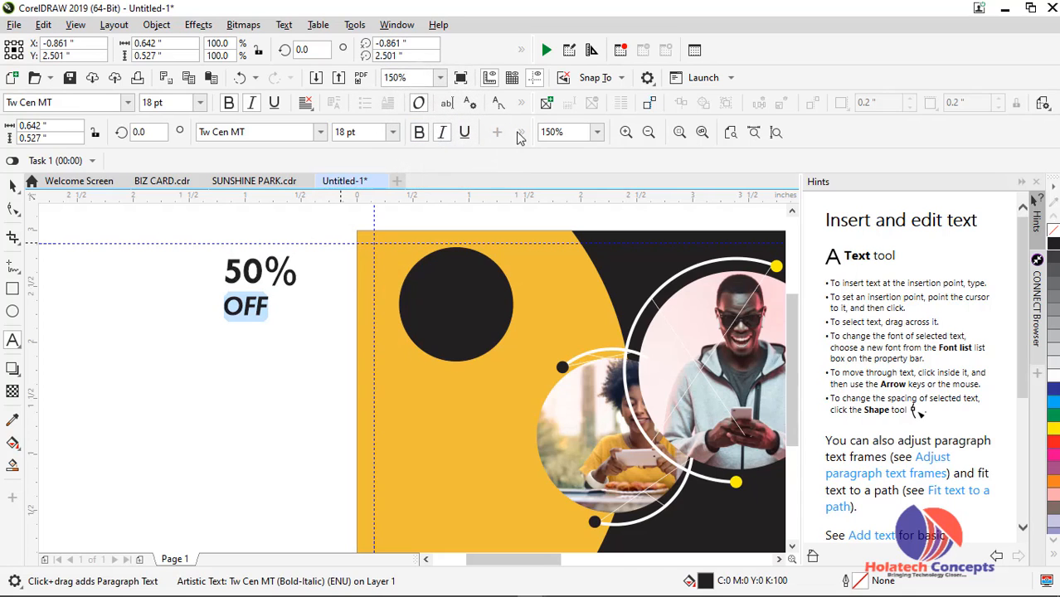
Centre-align the two lines of the "50% OFF" text
click(12, 185)
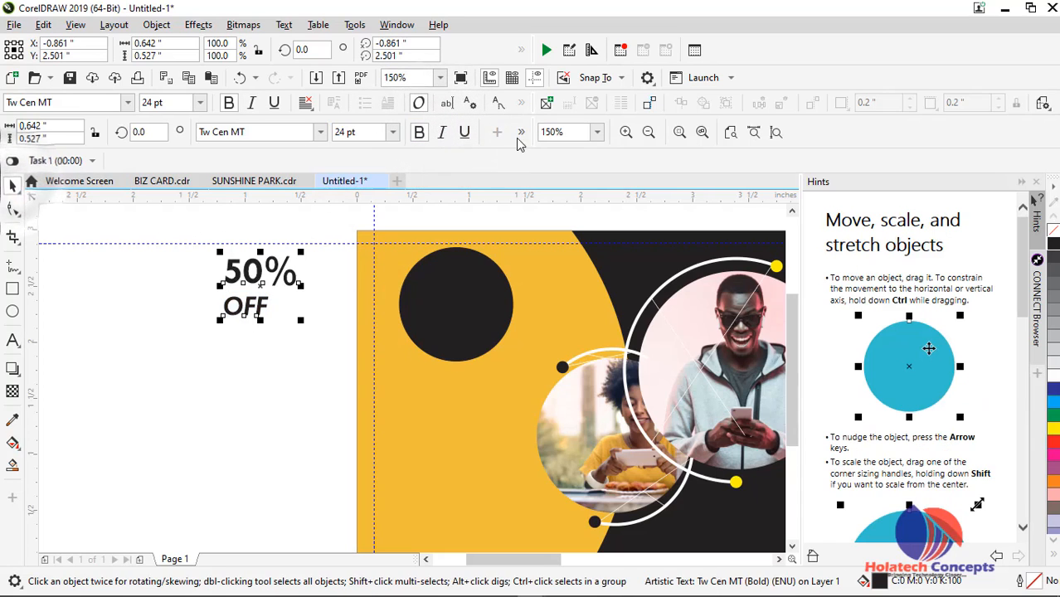
click(523, 139)
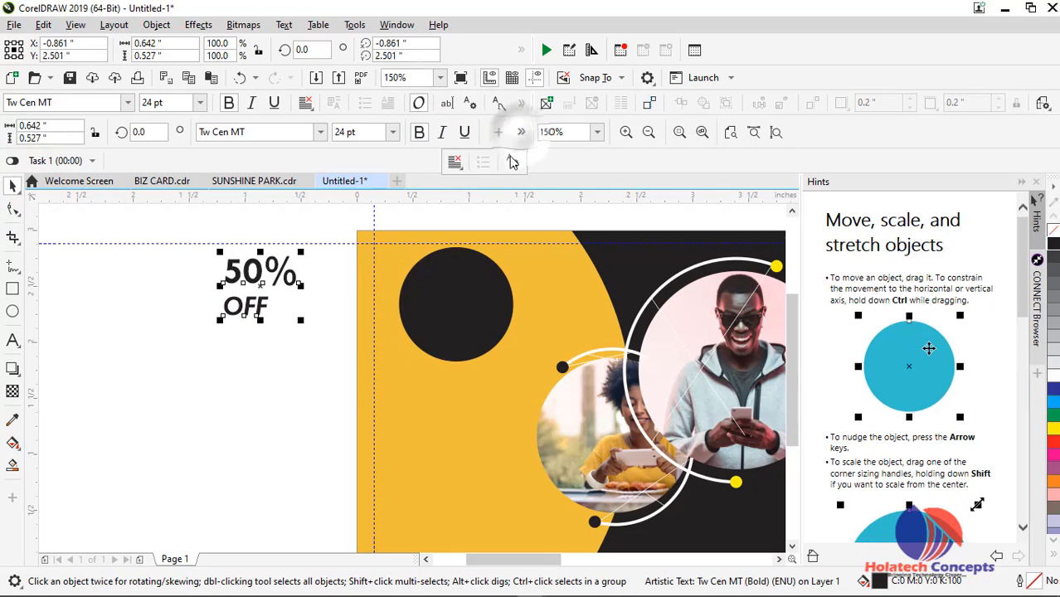
click(454, 162)
click(490, 219)
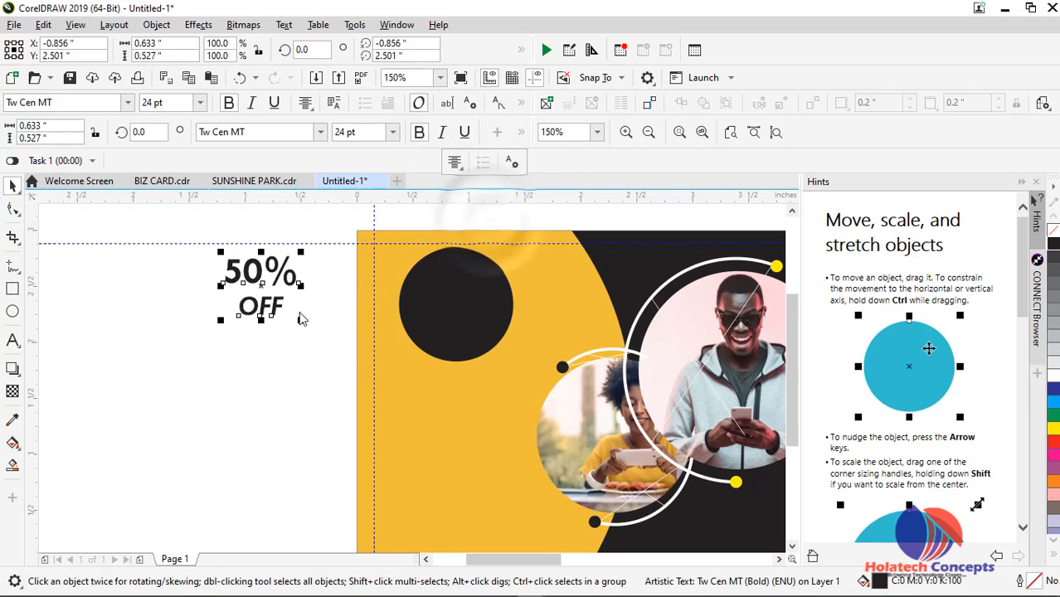
Move the "50% OFF" text to the centre of the black badge circle and fill it with white
drag(268, 312, 460, 303)
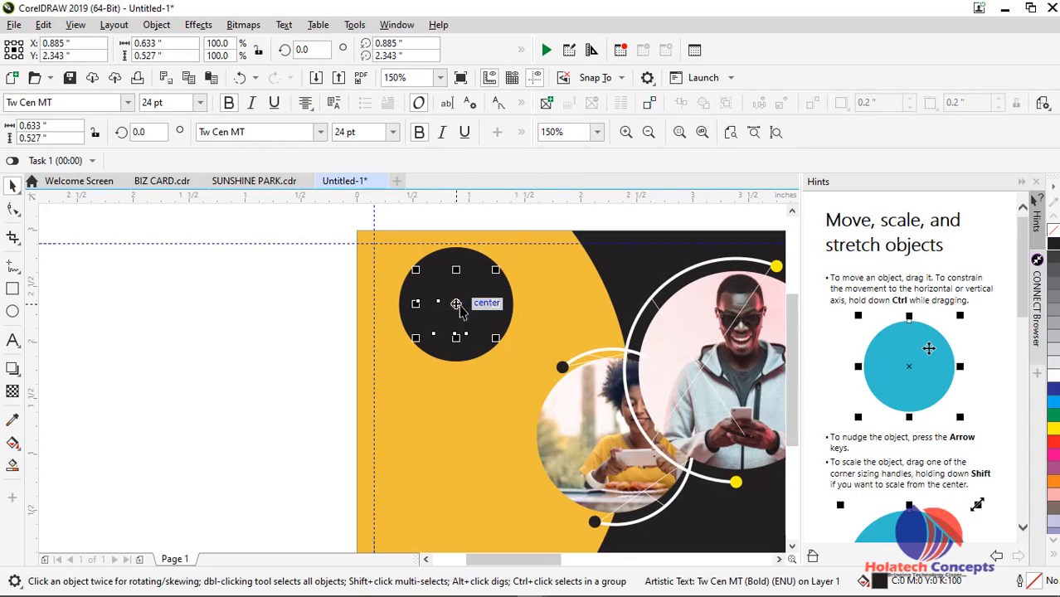
click(1054, 377)
scroll(449, 310, up, 2)
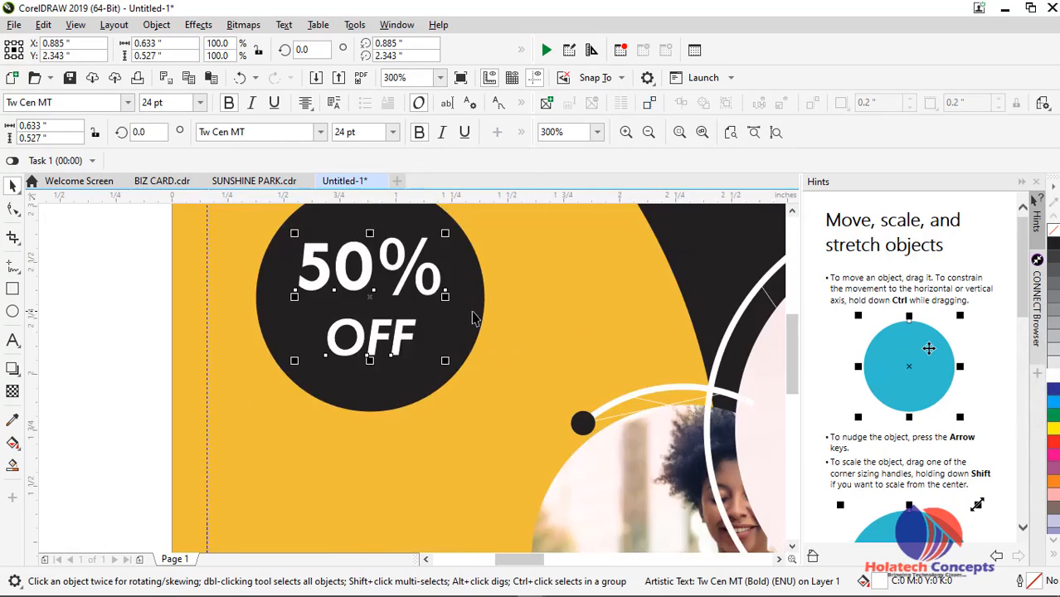
scroll(449, 310, down, 2)
click(238, 323)
scroll(307, 312, down, 2)
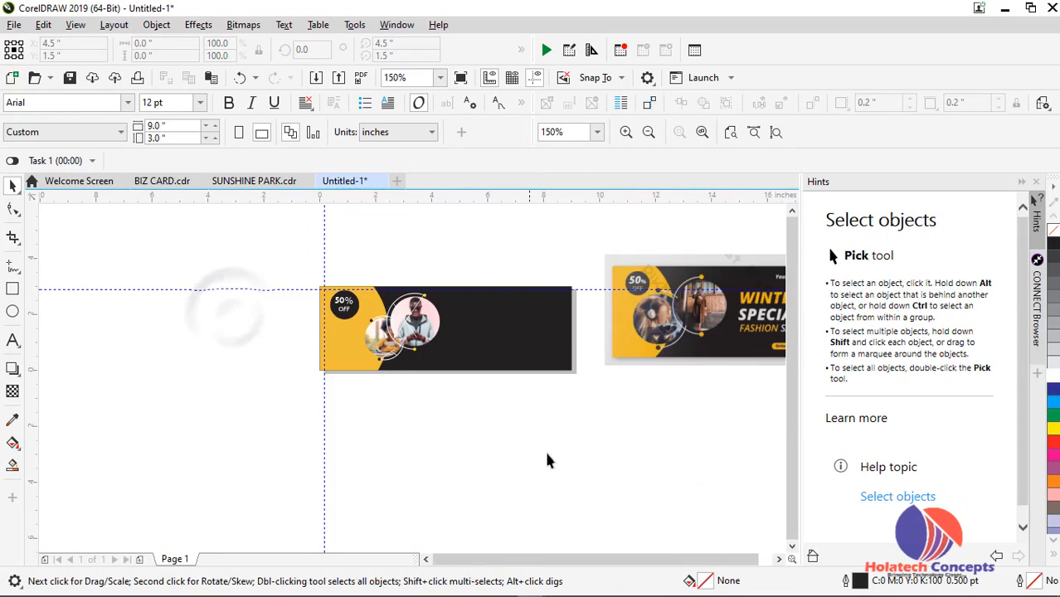
Place a copy of the "50% OFF" text in the banner's black area at about X 6.996, Y 1.303 inches
scroll(604, 321, up, 1)
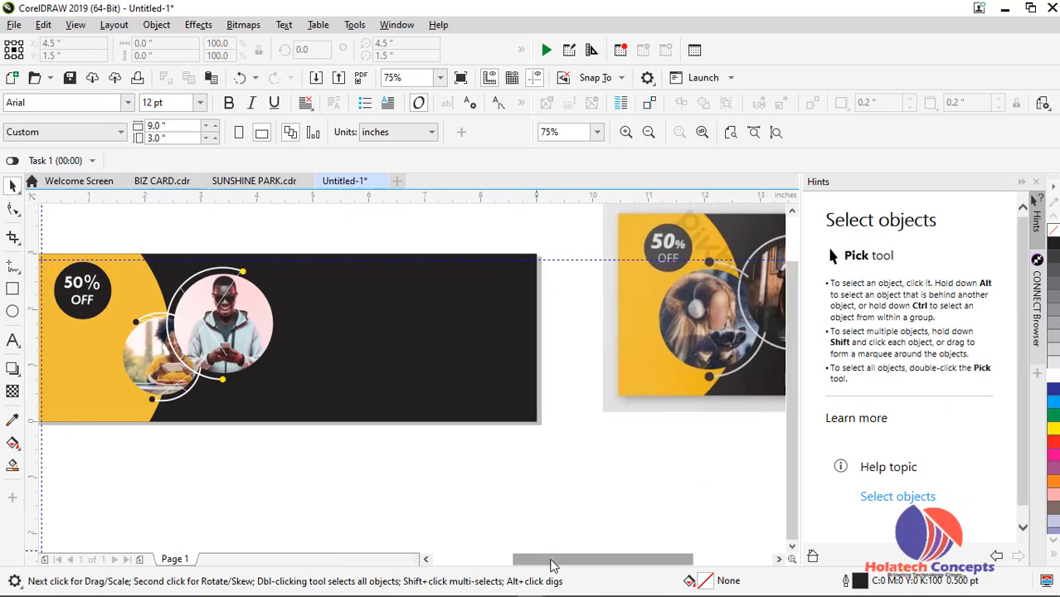
drag(548, 560, 565, 560)
scroll(555, 522, down, 2)
scroll(594, 528, up, 1)
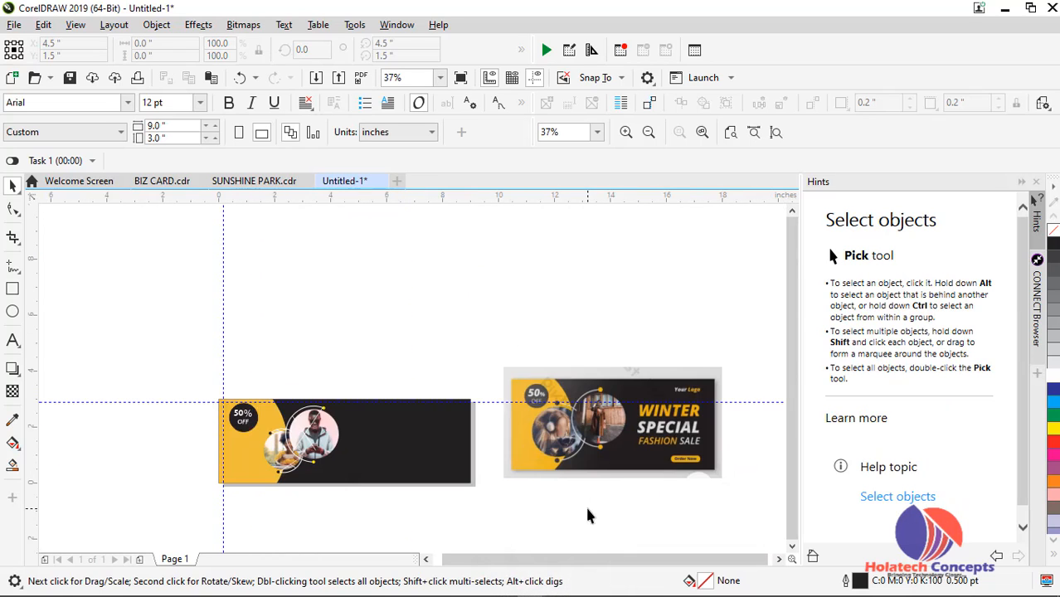
drag(243, 423, 413, 445)
scroll(414, 445, up, 1)
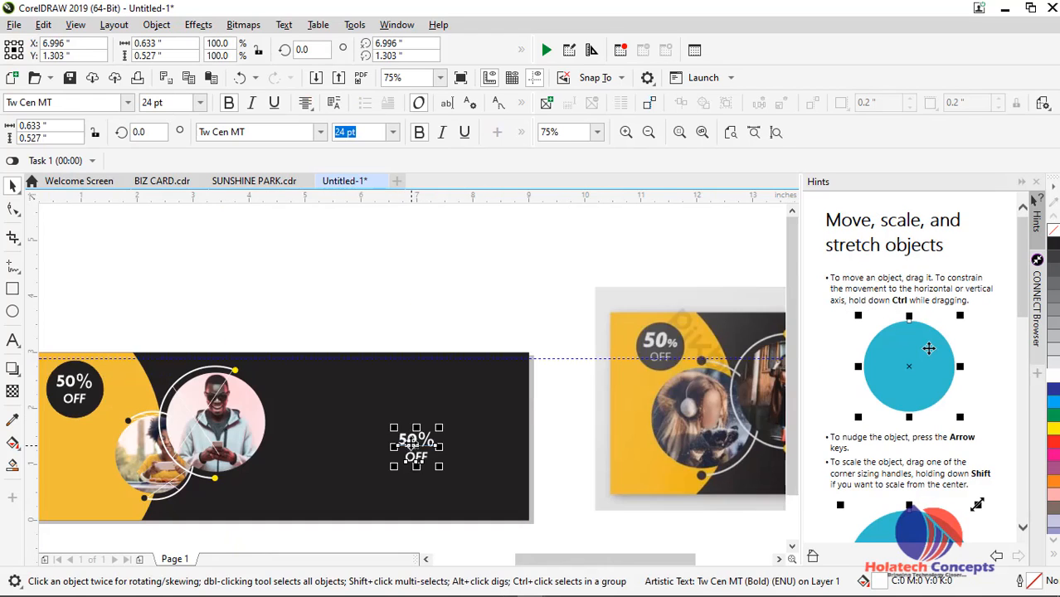
scroll(416, 448, down, 1)
Replace the copied text with "WINTER", "SPECIAL" and "FASHION SALE" on three lines
double_click(414, 445)
key(ctrl+a)
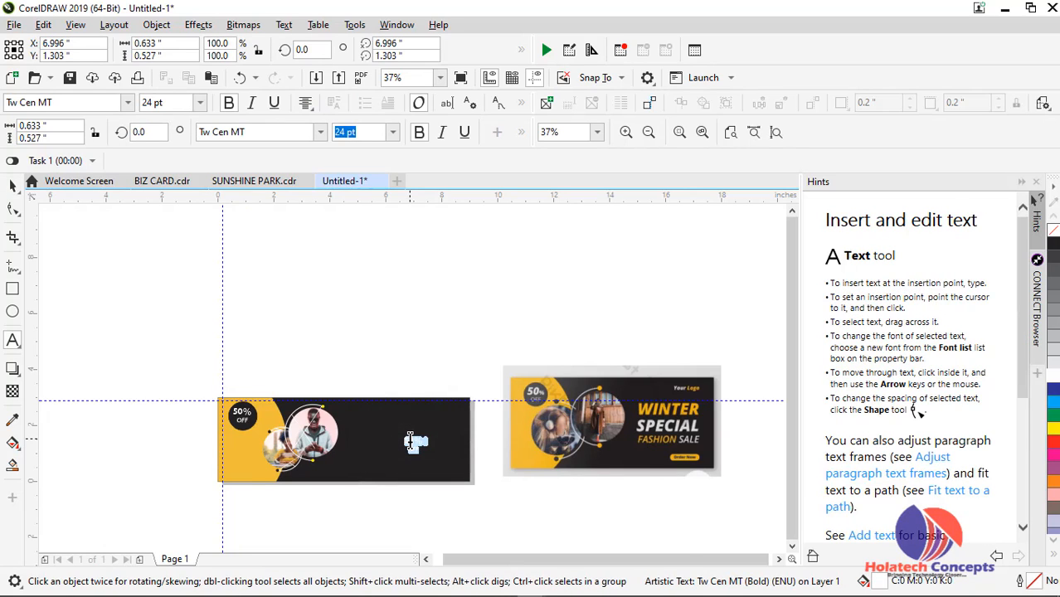
text(WIBN)
key(BackSpace)
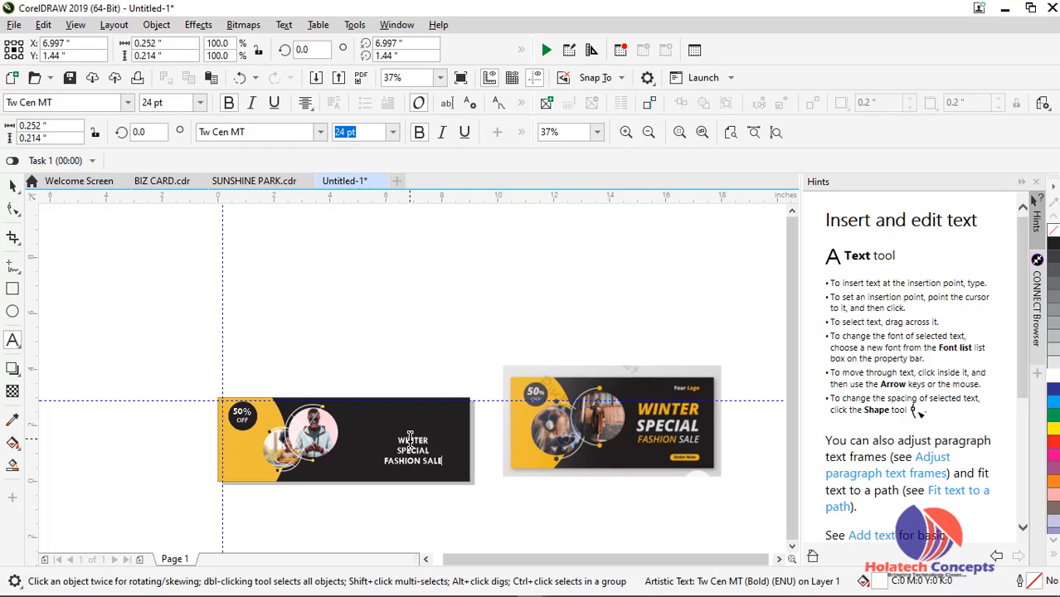
key(Escape)
Set the font size of the "WINTER" line to 48 pt
scroll(442, 452, up, 2)
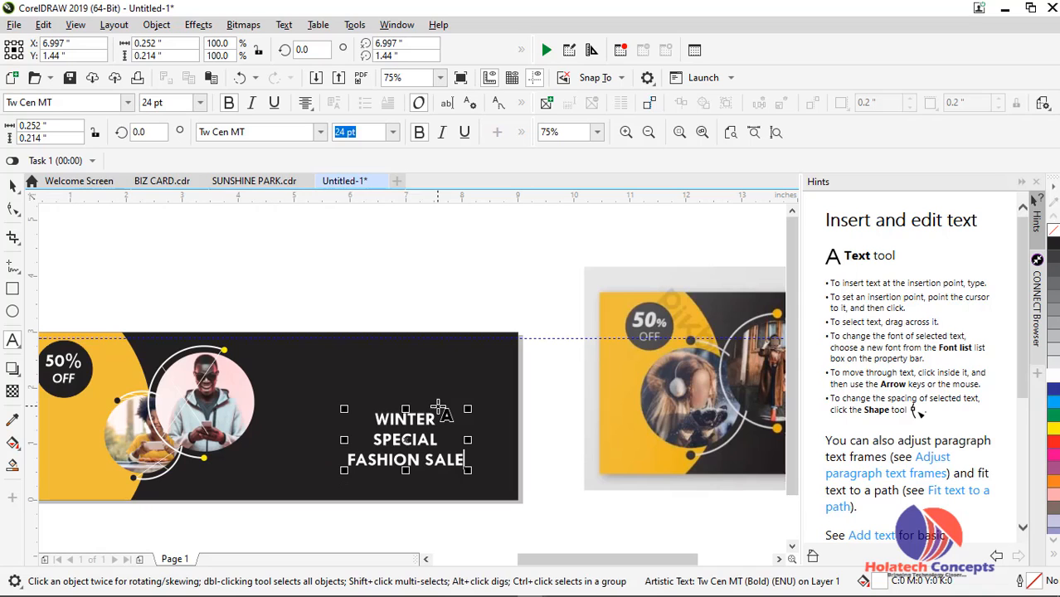
drag(435, 414, 356, 413)
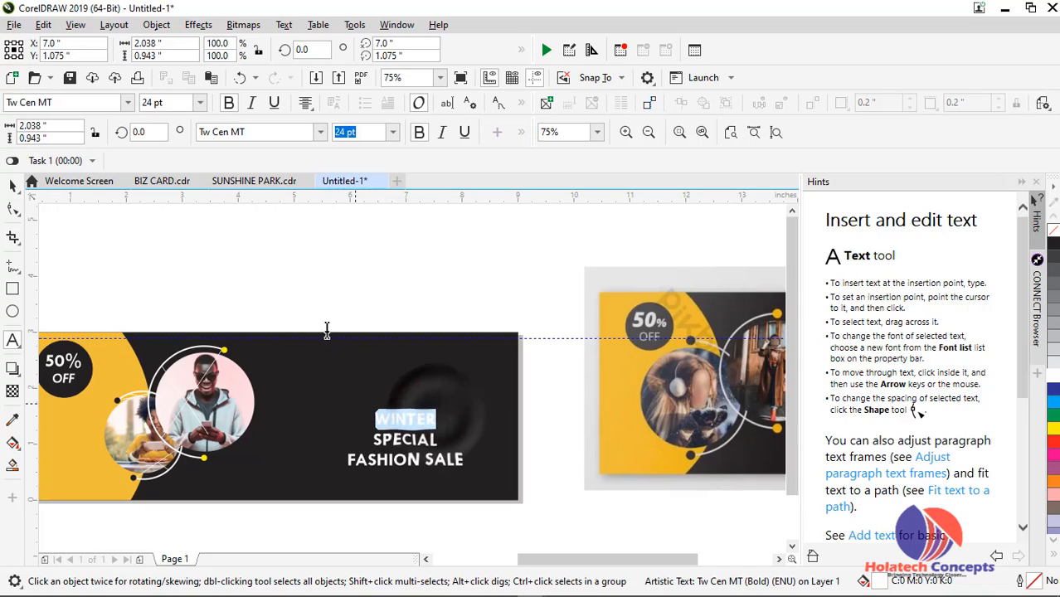
click(392, 133)
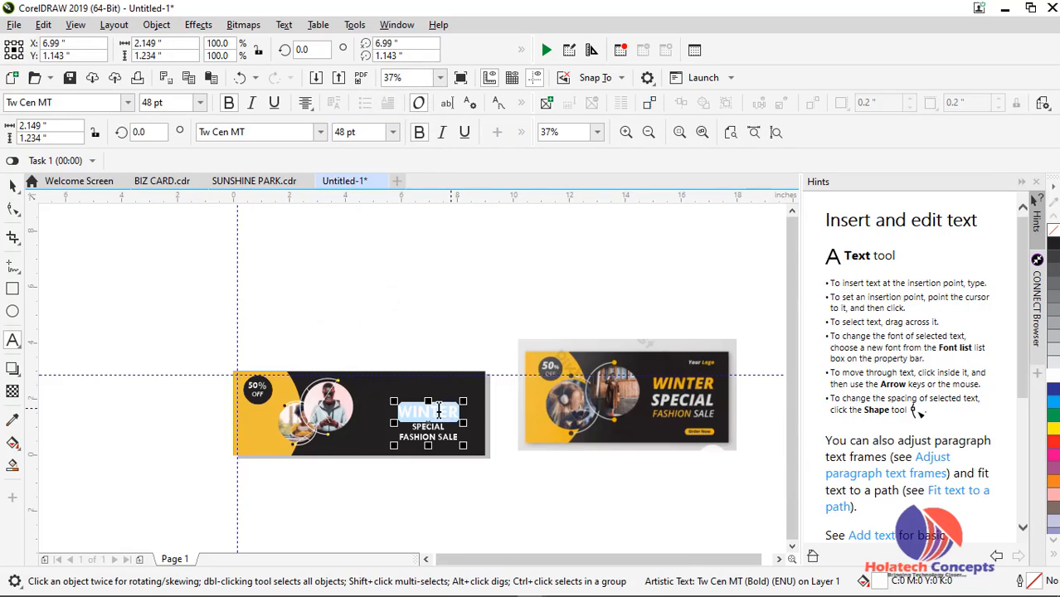
scroll(440, 411, up, 2)
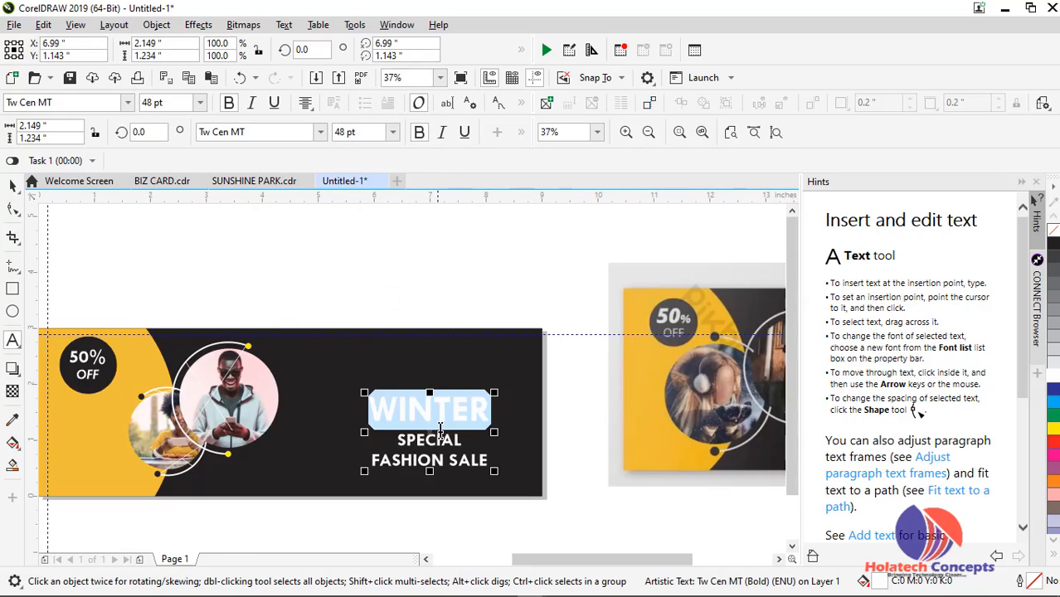
Set the font size of the "SPECIAL" line to 36 pt
drag(461, 439, 398, 408)
click(394, 134)
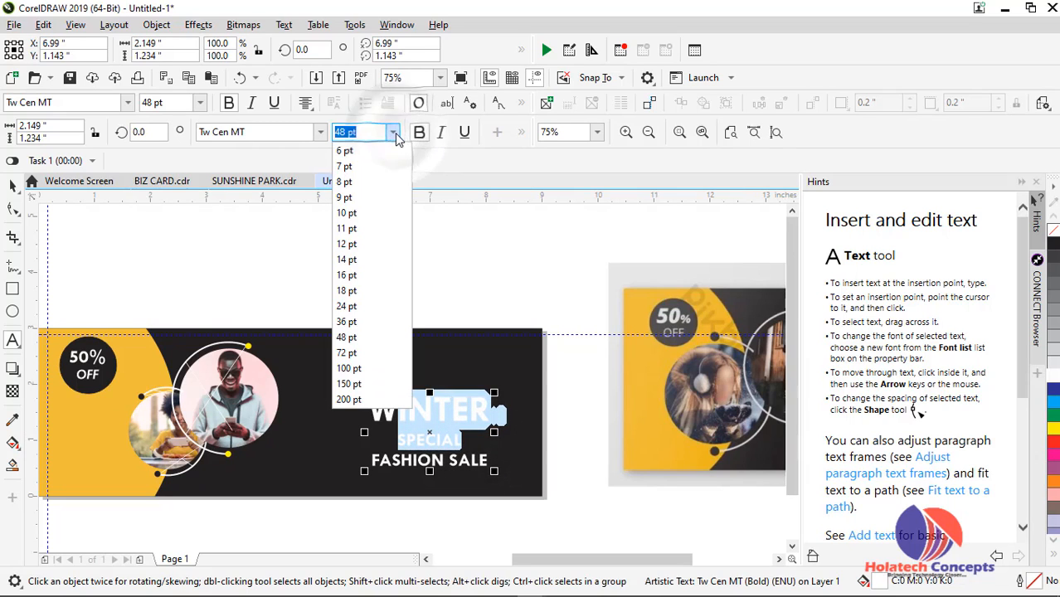
click(366, 322)
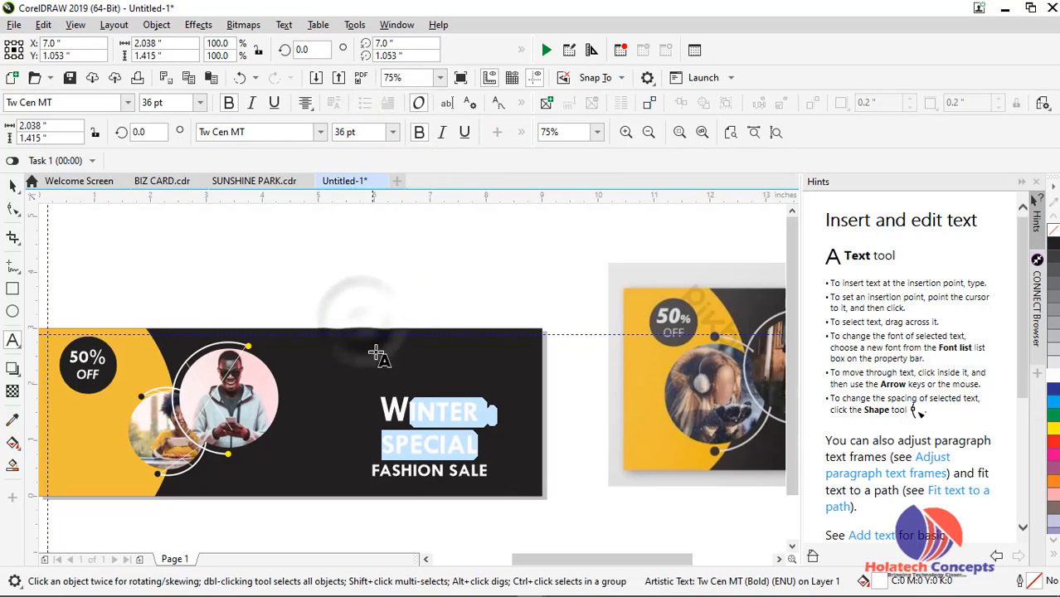
Set the entire word "WINTER" back to 48 pt
click(399, 410)
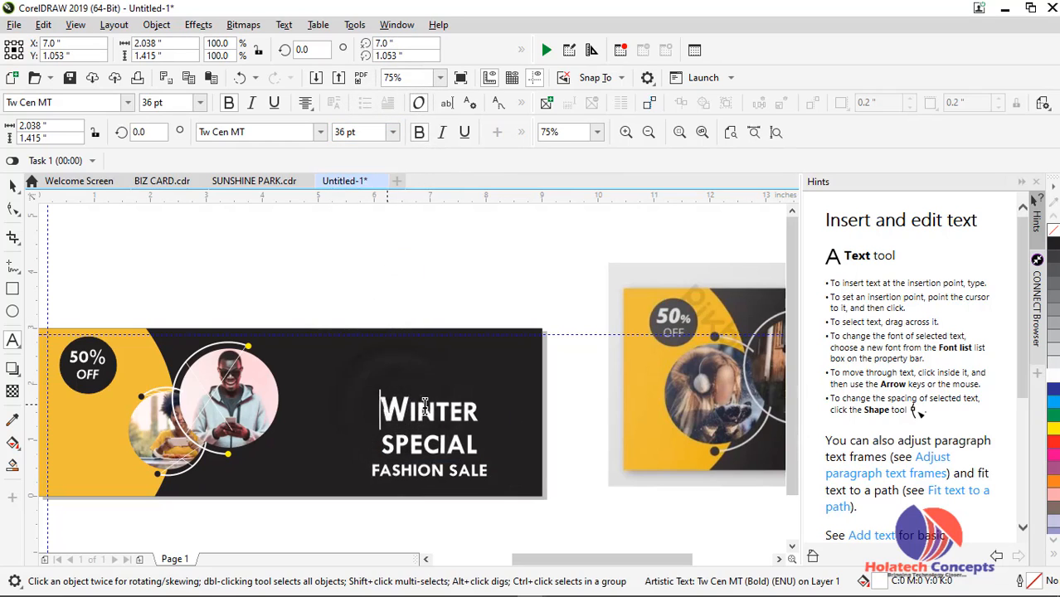
double_click(399, 410)
click(393, 132)
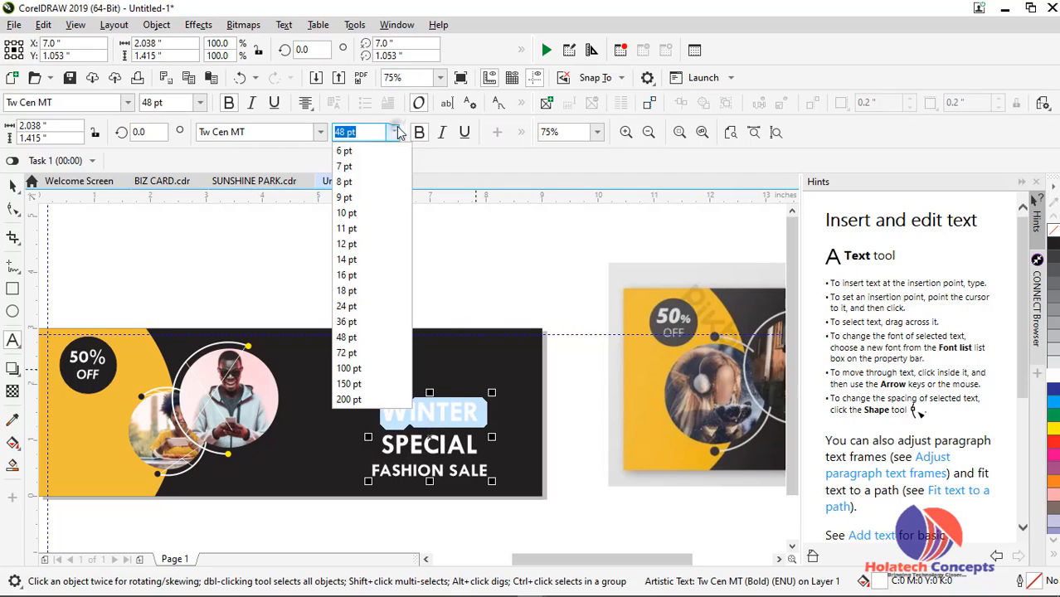
click(347, 338)
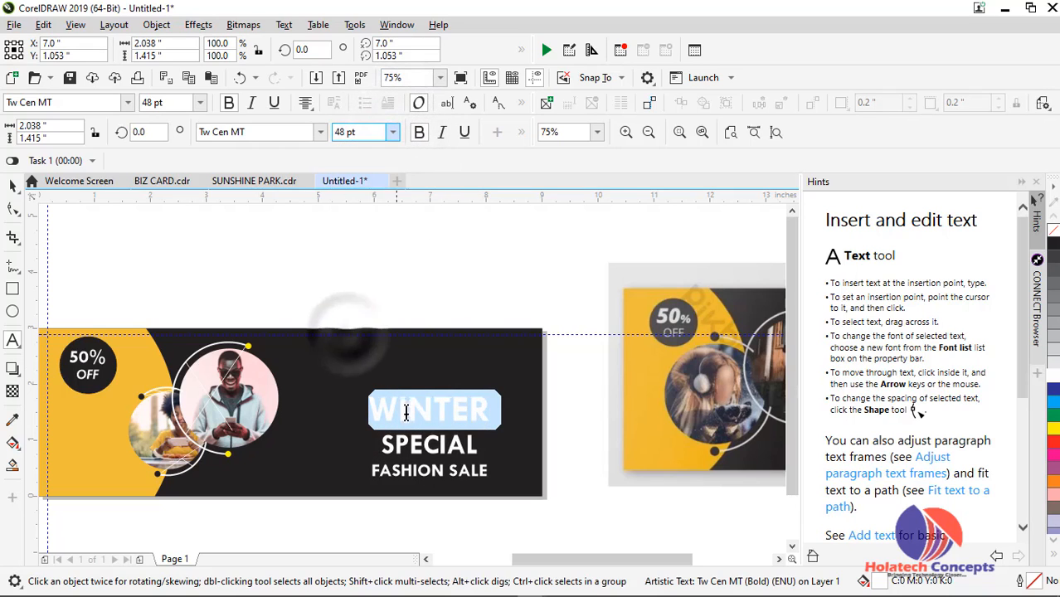
Set the font size of the "FASHION SALE" line to 20 pt
click(486, 474)
click(471, 450)
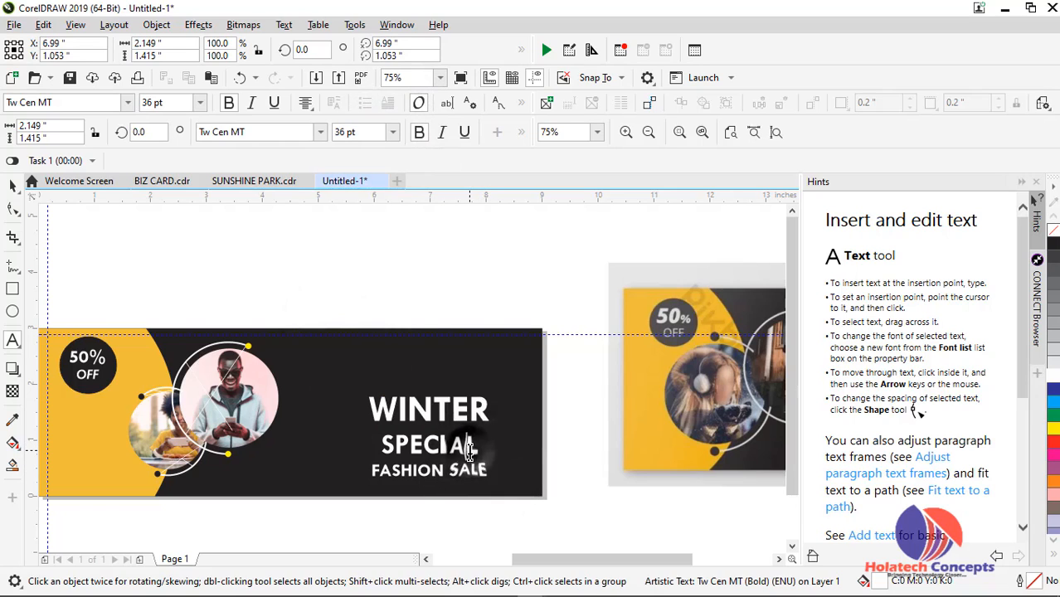
mouse_move(490, 470)
mouse_down()
mouse_move(372, 463)
mouse_move(494, 473)
mouse_up()
click(365, 456)
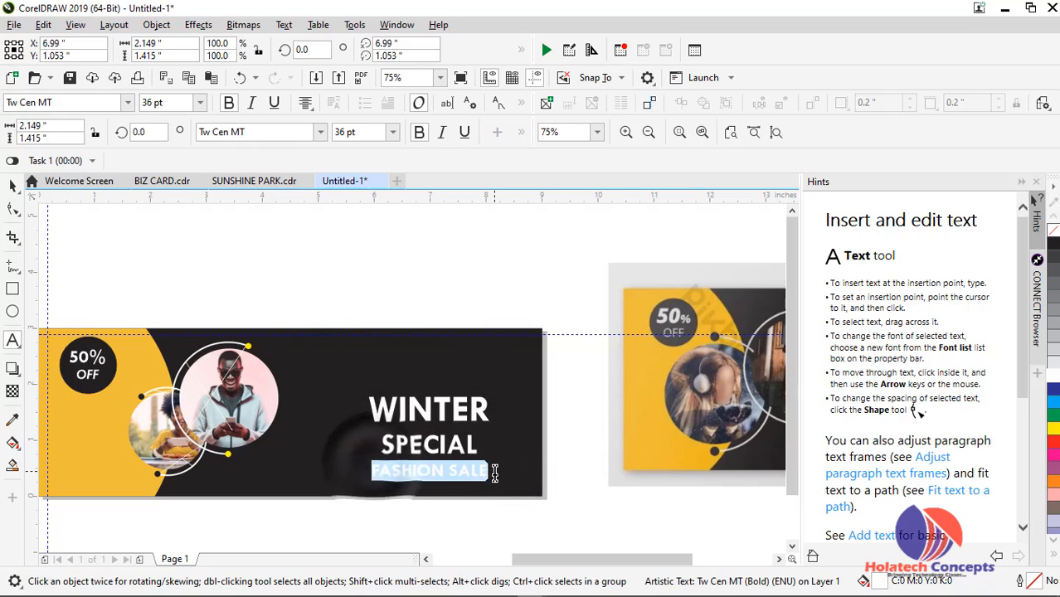
click(393, 136)
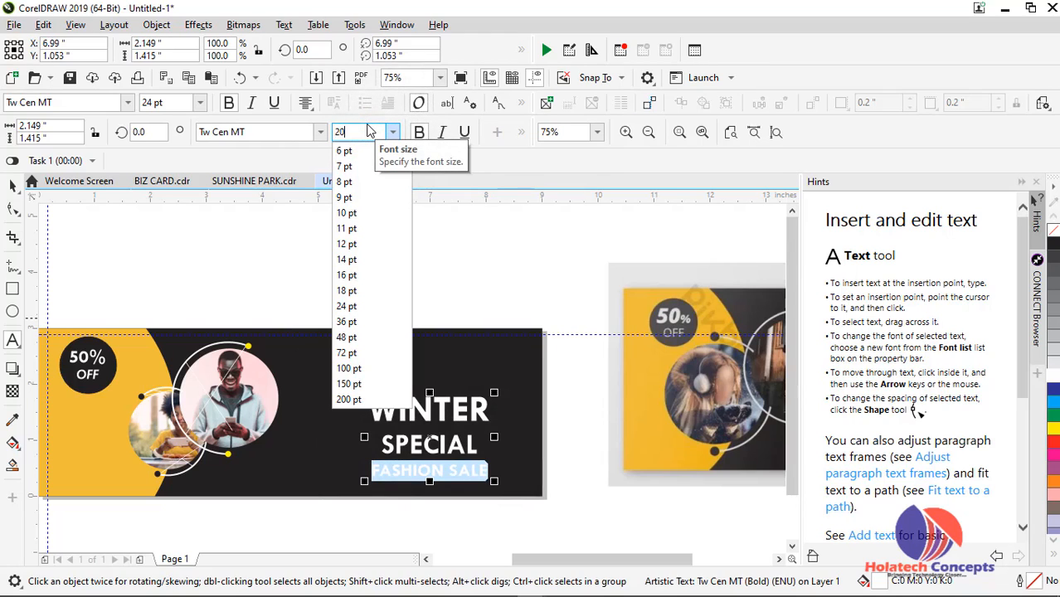
text(20)
key(Return)
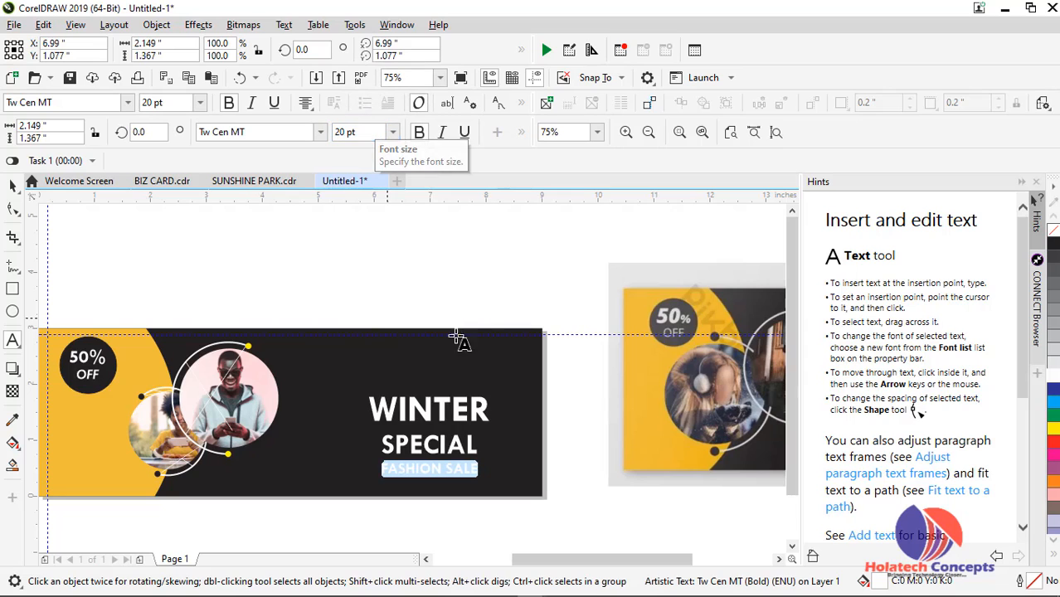
Break the three-line headline text apart into separate text objects, one per line
scroll(459, 392, down, 2)
scroll(479, 388, up, 2)
scroll(477, 389, down, 2)
scroll(471, 390, up, 2)
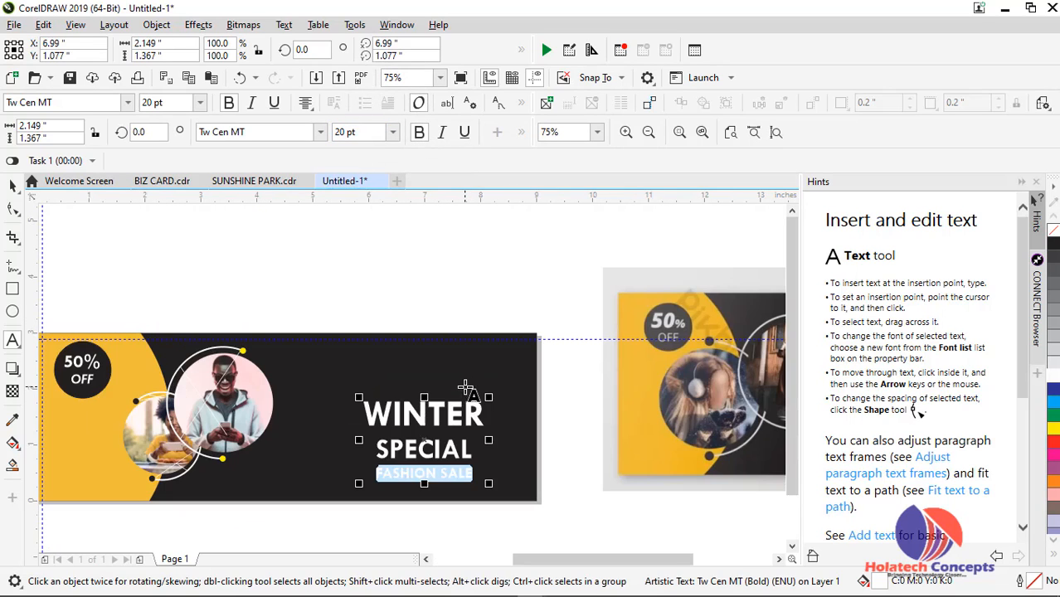
click(12, 184)
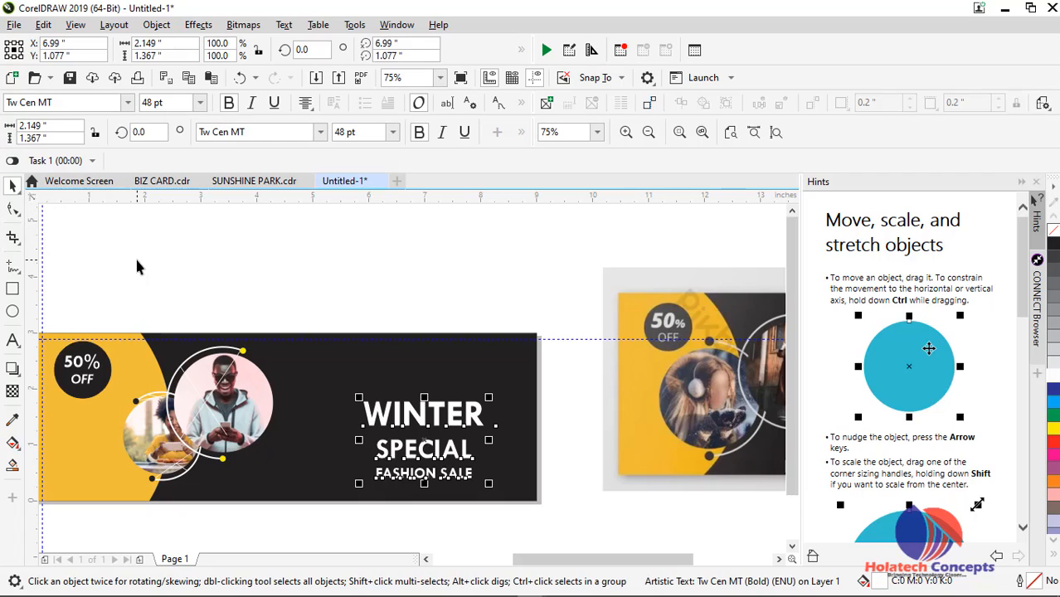
key(ctrl+k)
scroll(420, 415, down, 1)
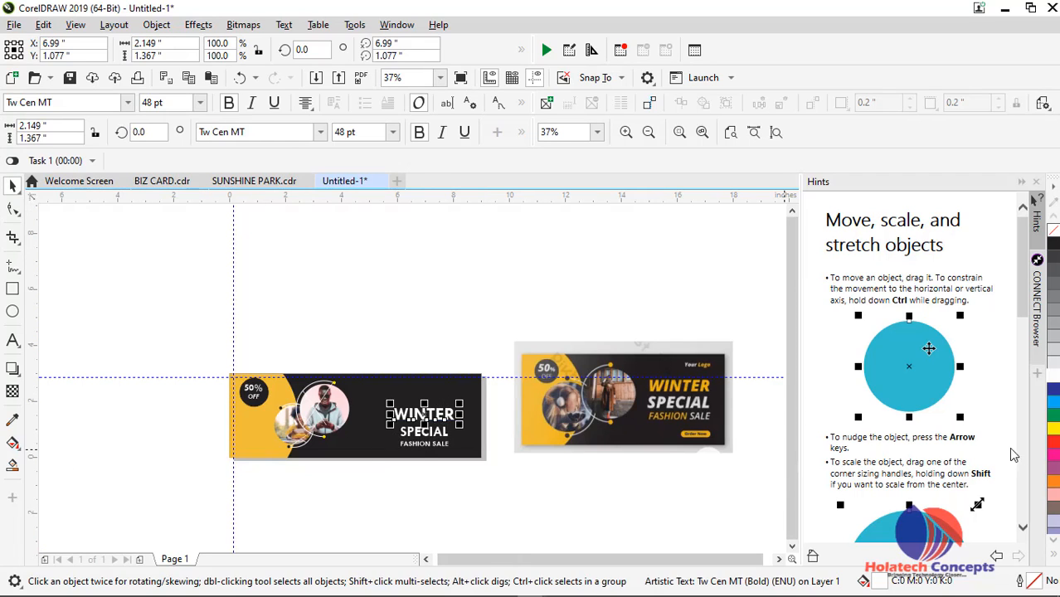
Recolor the "WINTER" line with the amber sampled for the banner's curved shape using the Color eyedropper
click(1055, 427)
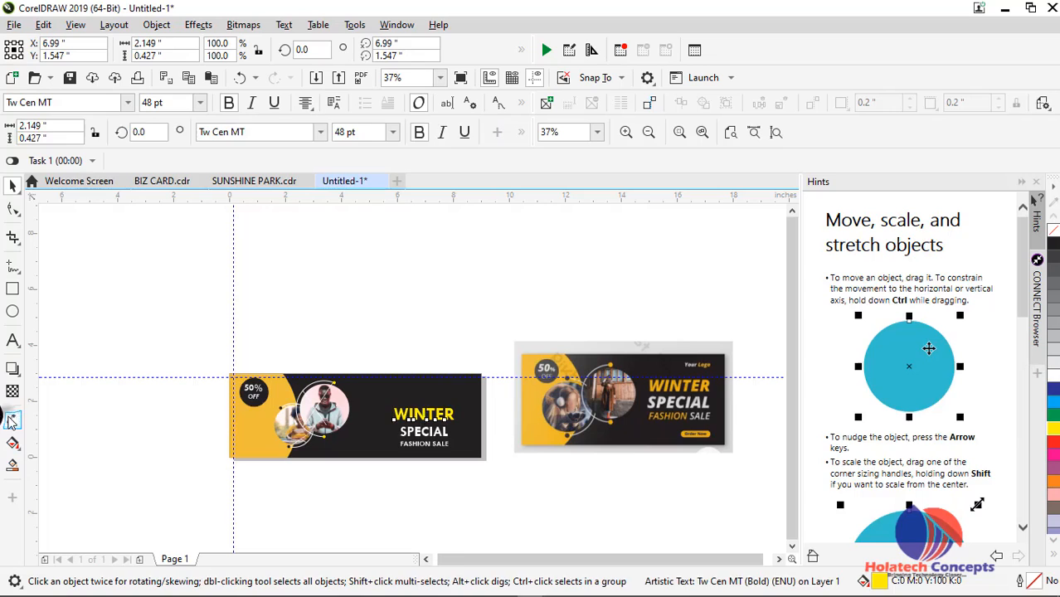
click(12, 419)
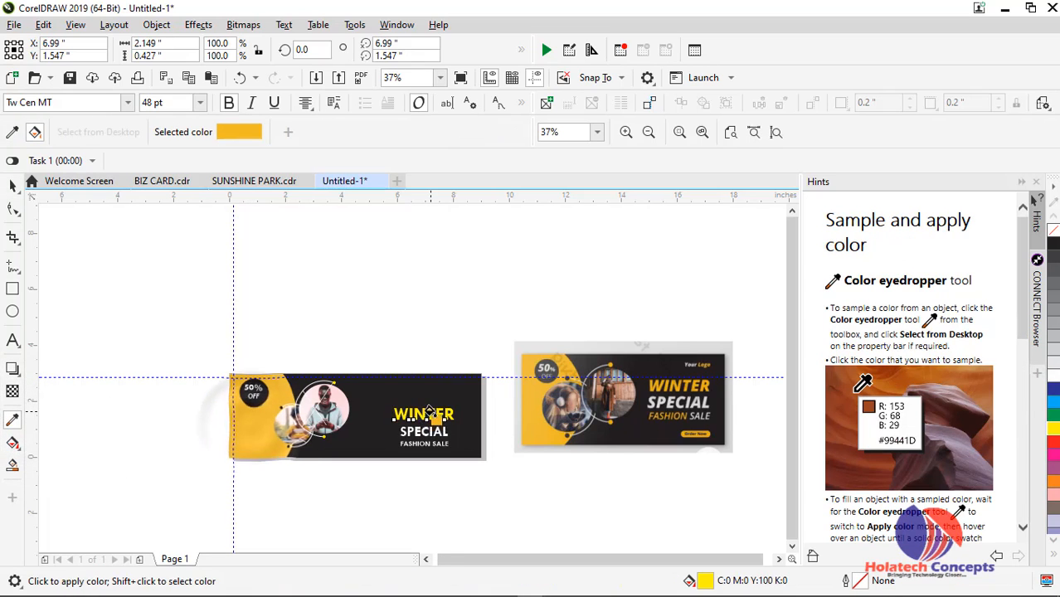
click(423, 413)
click(13, 184)
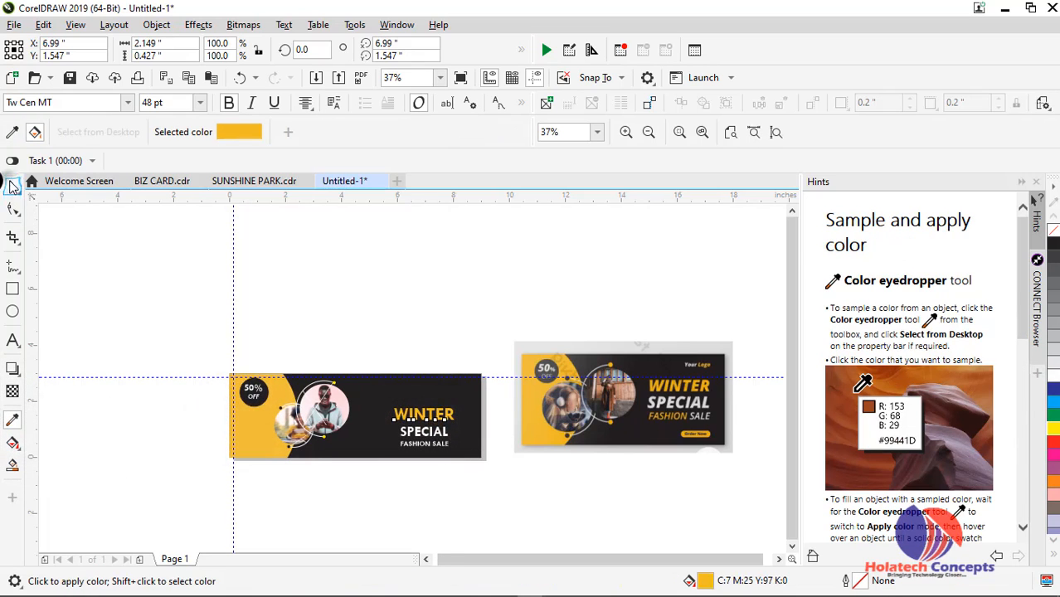
Make the amber "WINTER" line italic
click(428, 417)
scroll(433, 421, up, 2)
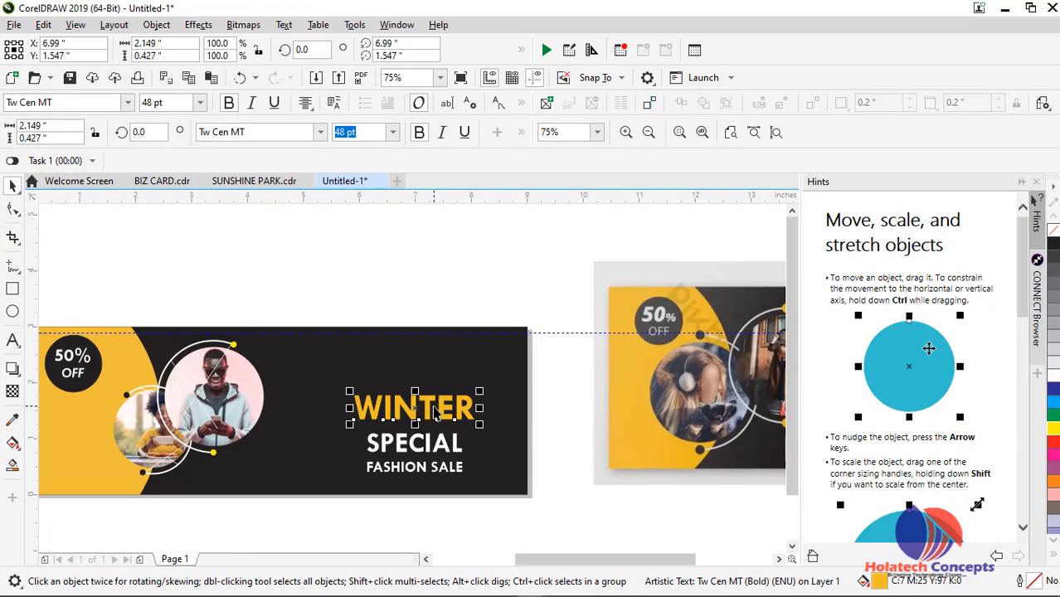
scroll(435, 414, down, 2)
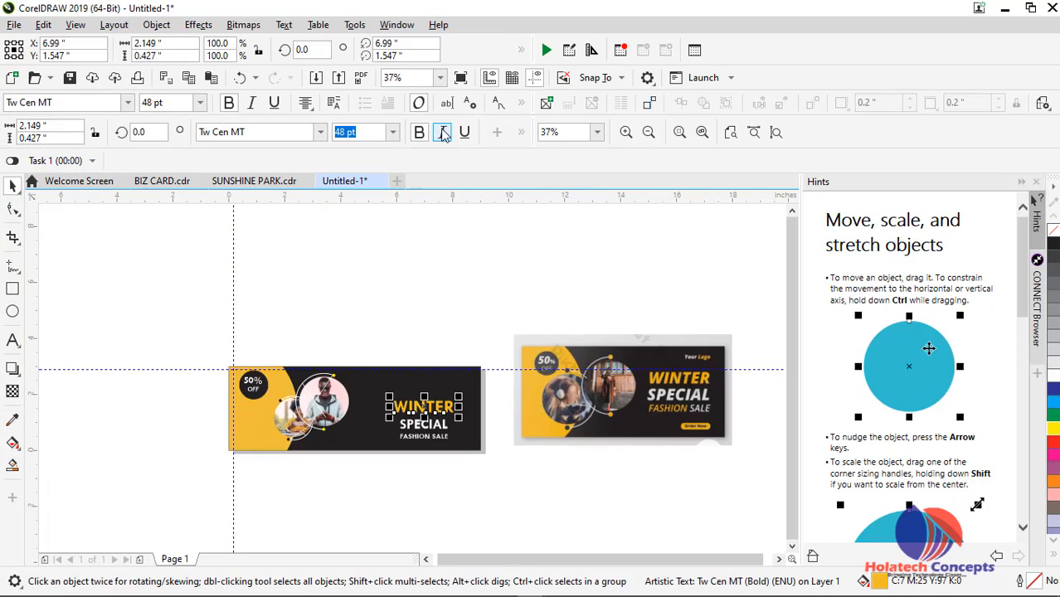
click(442, 133)
scroll(445, 445, up, 2)
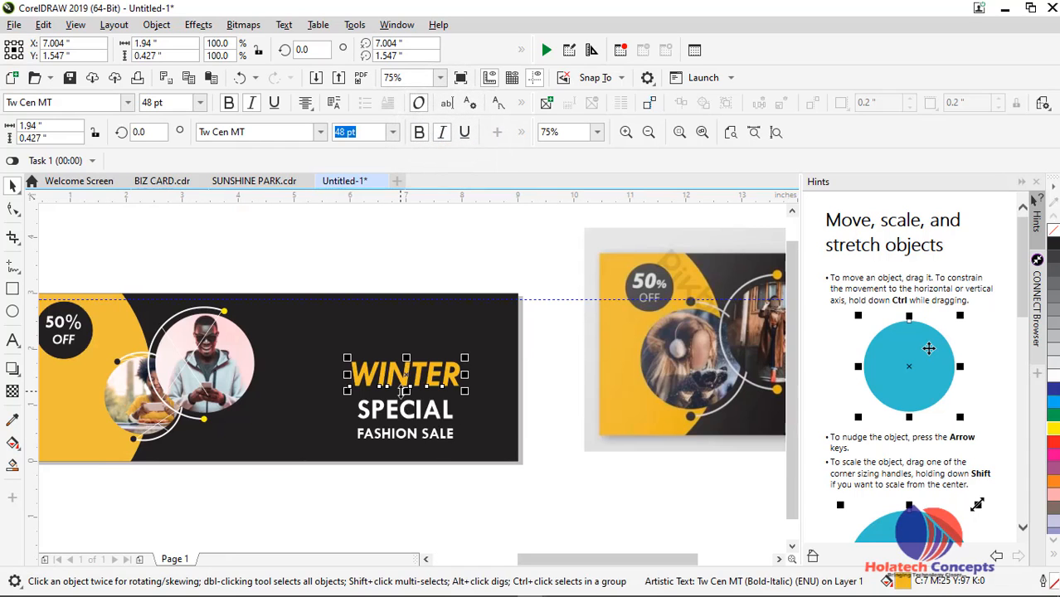
scroll(461, 428, down, 2)
scroll(440, 419, up, 2)
key(ctrl+z)
Make the "SPECIAL" and "FASHION SALE" lines italic as well
click(423, 417)
click(443, 133)
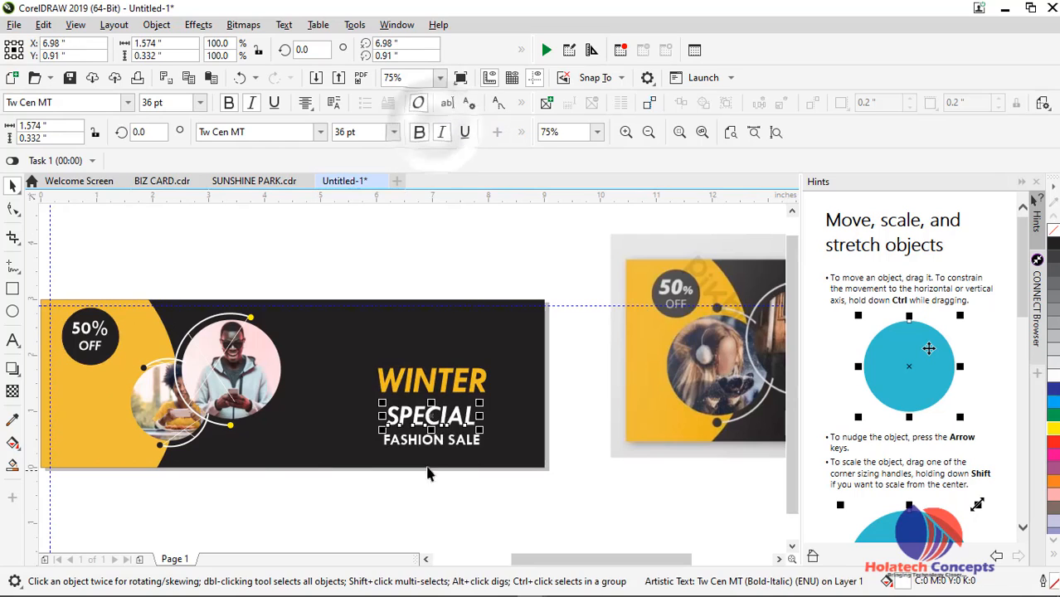
click(423, 444)
click(442, 133)
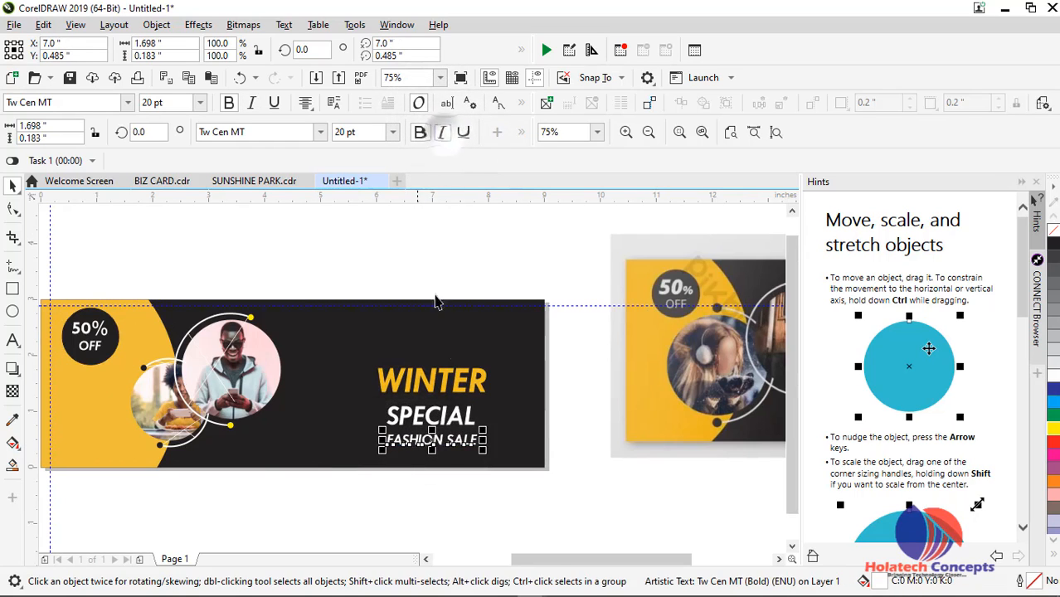
Place vertical guidelines along both side edges of the word "WINTER"
scroll(450, 380, up, 2)
drag(36, 340, 305, 343)
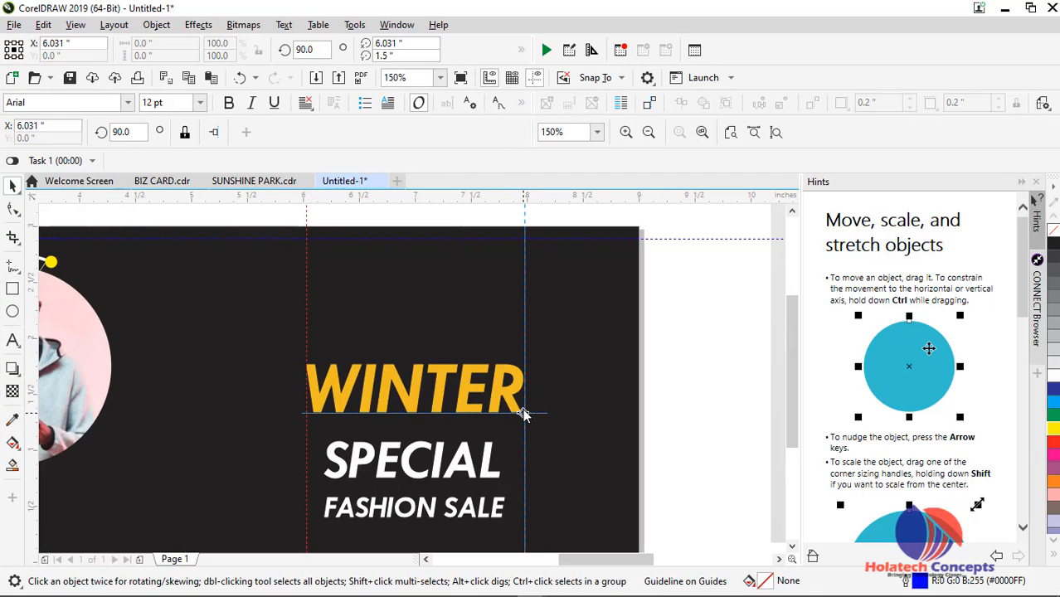
drag(522, 412, 521, 413)
Enlarge "SPECIAL" proportionally to about 43.7 pt so it spans the width between the two vertical guidelines
click(403, 463)
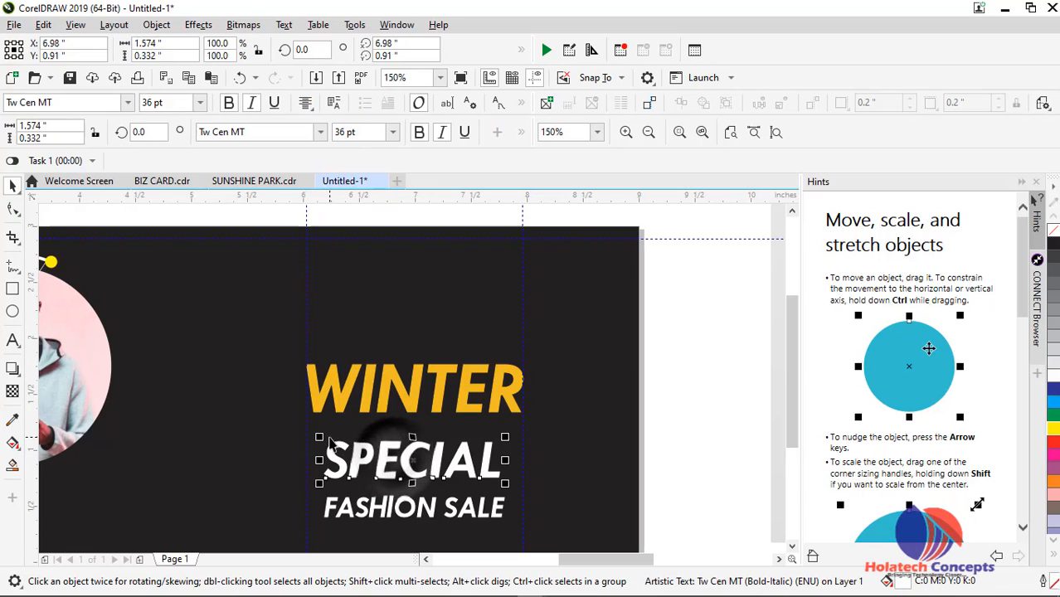
drag(319, 436, 300, 426)
mouse_move(507, 433)
mouse_down()
mouse_move(525, 417)
mouse_move(526, 430)
mouse_up()
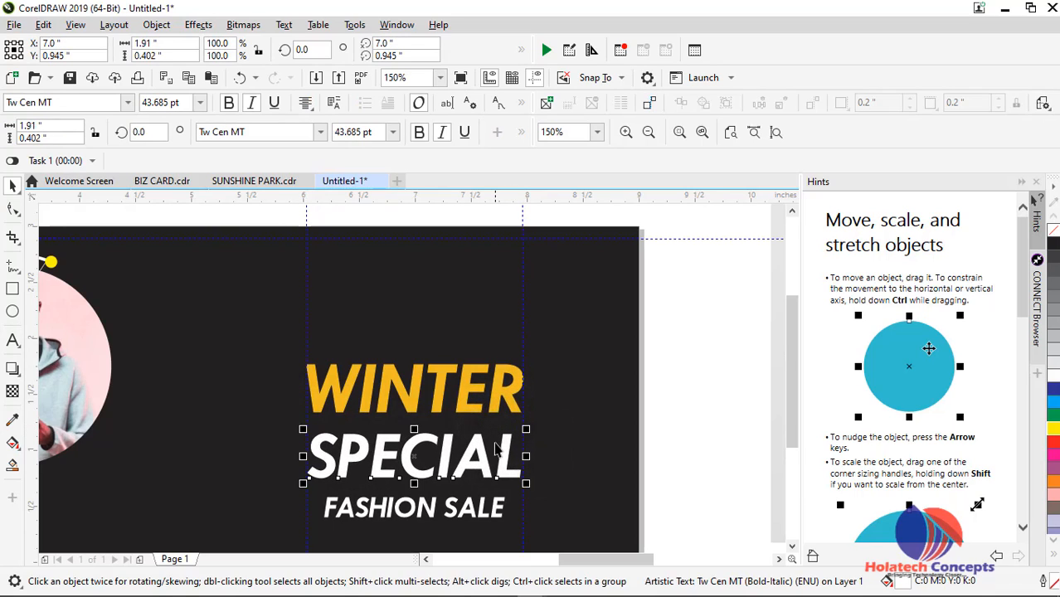
Enlarge "FASHION SALE" proportionally to about 24 pt so it spans the width between the two vertical guidelines
click(442, 400)
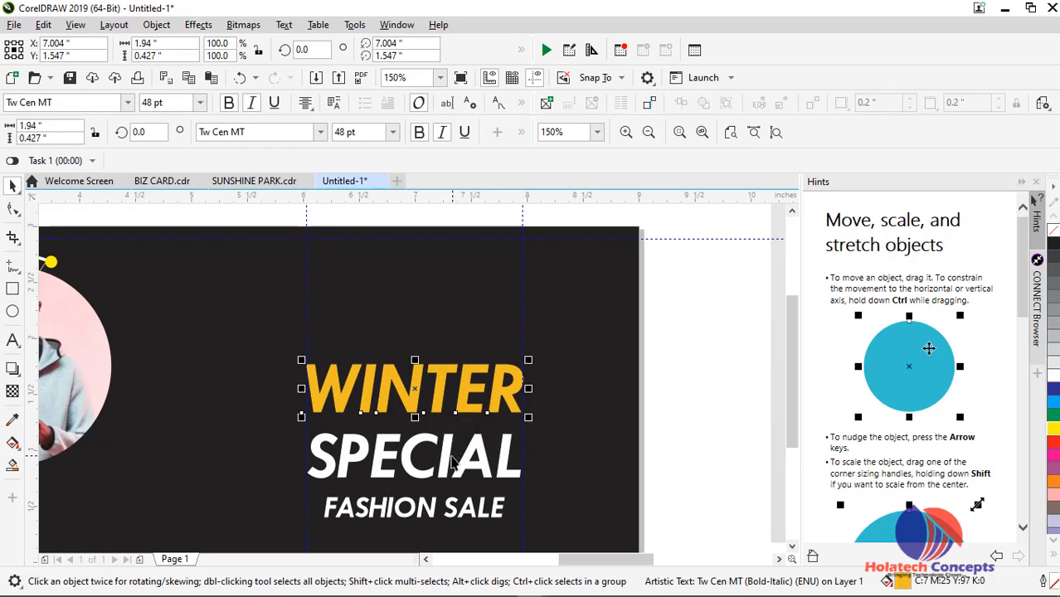
click(452, 462)
click(466, 508)
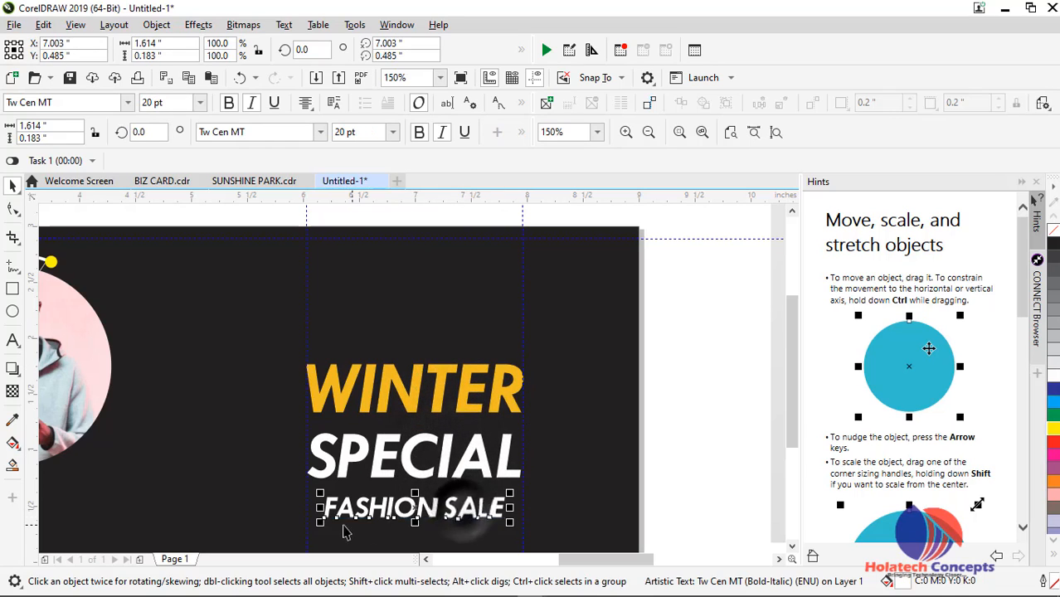
drag(320, 522, 303, 525)
drag(510, 495, 529, 484)
Scale the three headline lines together to about 2.16 by 1.54 inches and move them nearer the circular photos
scroll(531, 484, down, 2)
scroll(615, 399, down, 1)
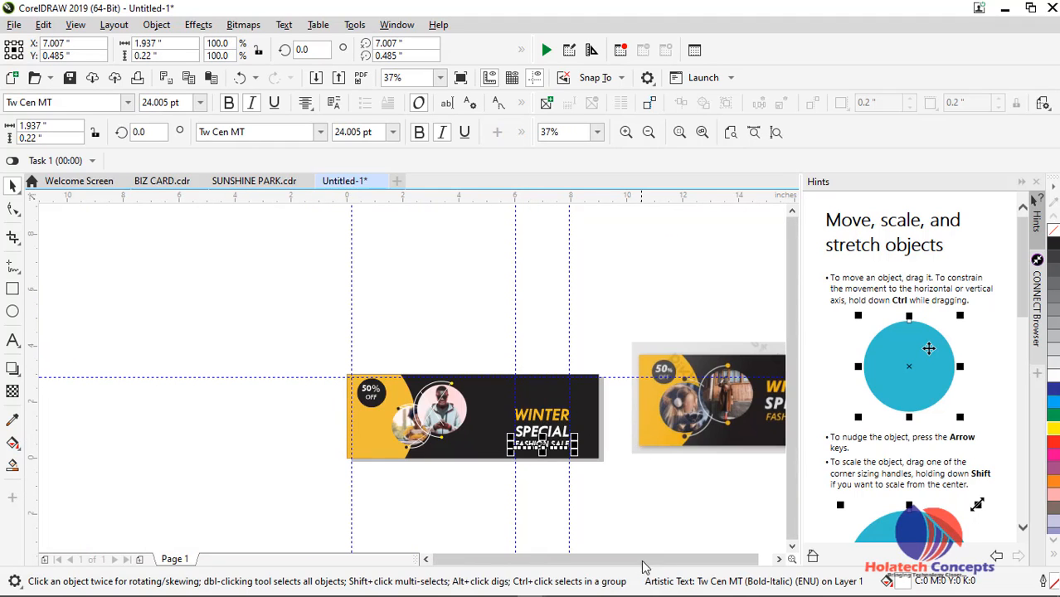
scroll(644, 568, right, 3)
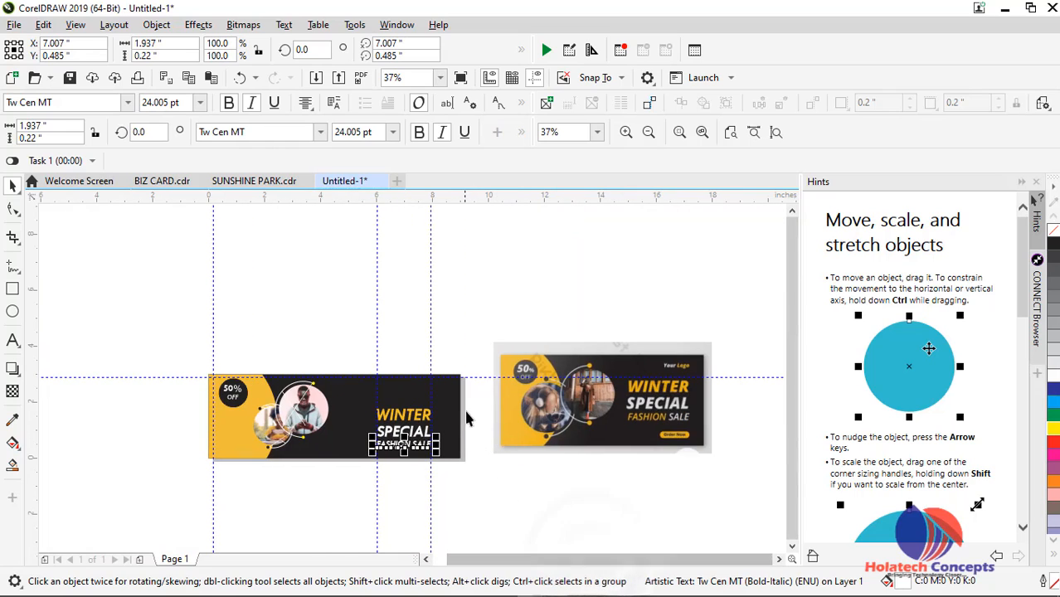
drag(470, 394, 355, 461)
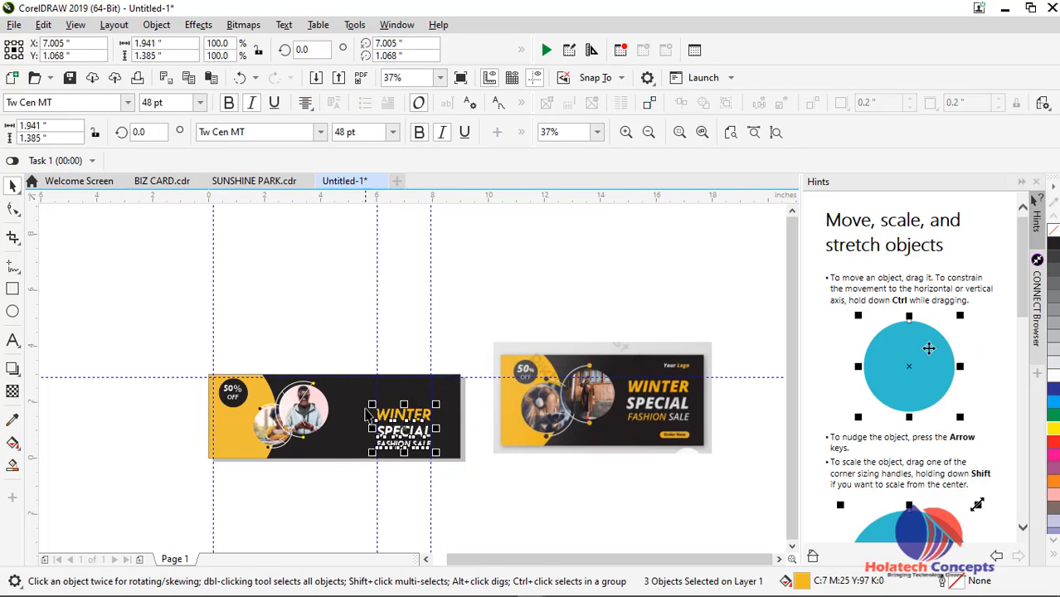
mouse_move(370, 406)
mouse_down()
mouse_move(345, 396)
mouse_move(358, 405)
mouse_up()
drag(405, 443, 388, 431)
drag(383, 432, 383, 430)
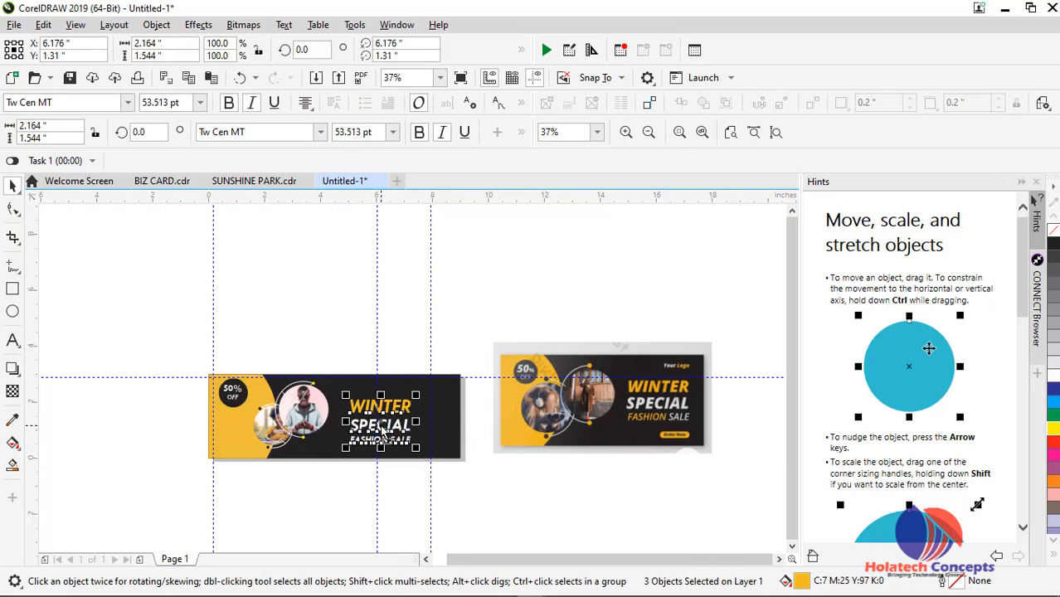
scroll(383, 425, up, 3)
scroll(525, 496, down, 3)
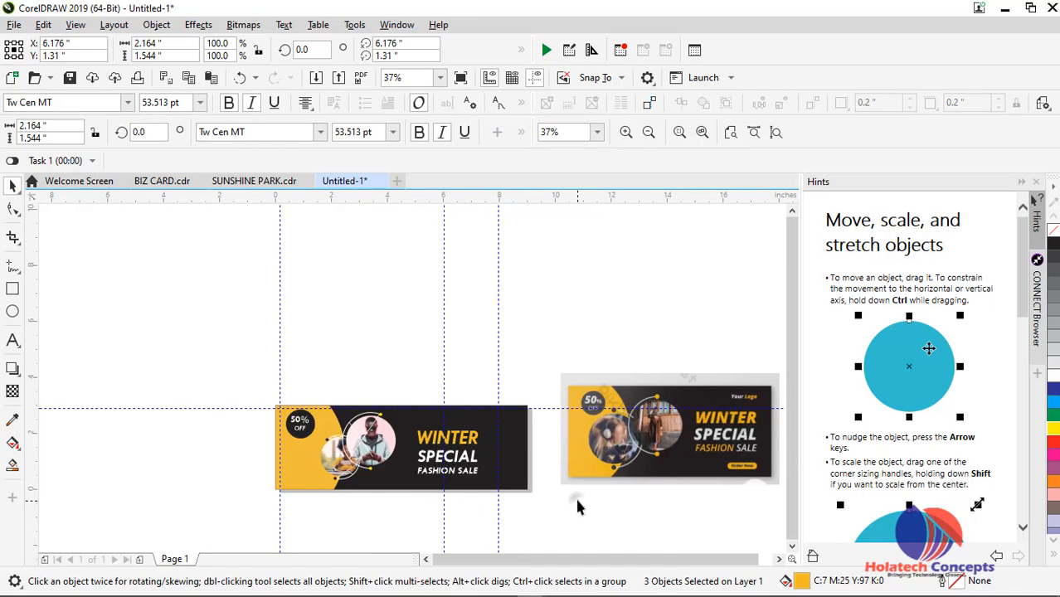
Draw a rectangle about 1.083 by 0.292 inches in the banner's lower-right corner
click(578, 507)
scroll(526, 497, up, 2)
drag(596, 563, 633, 558)
click(13, 291)
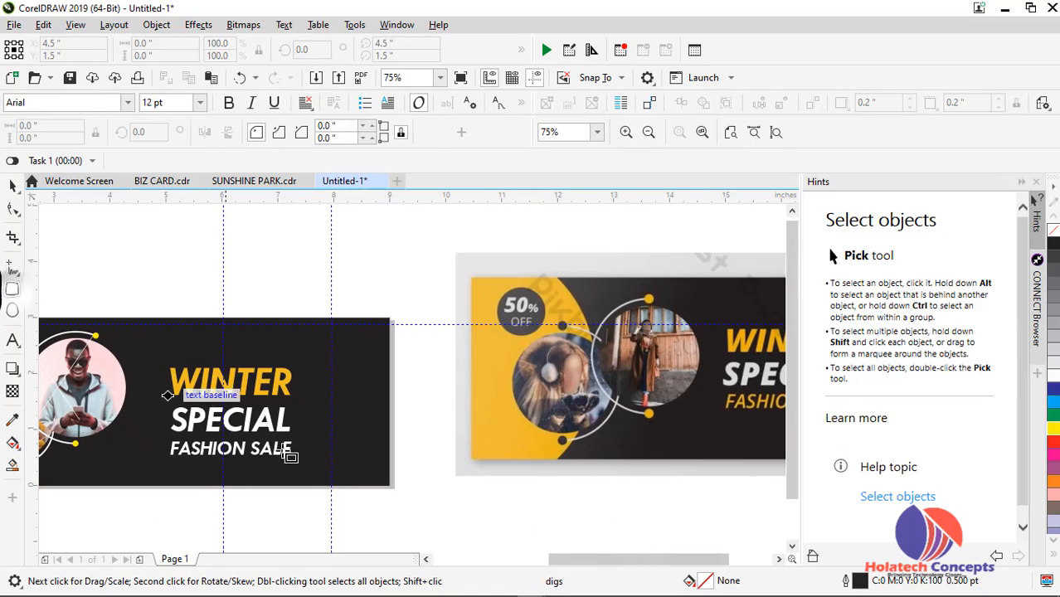
drag(322, 466, 387, 484)
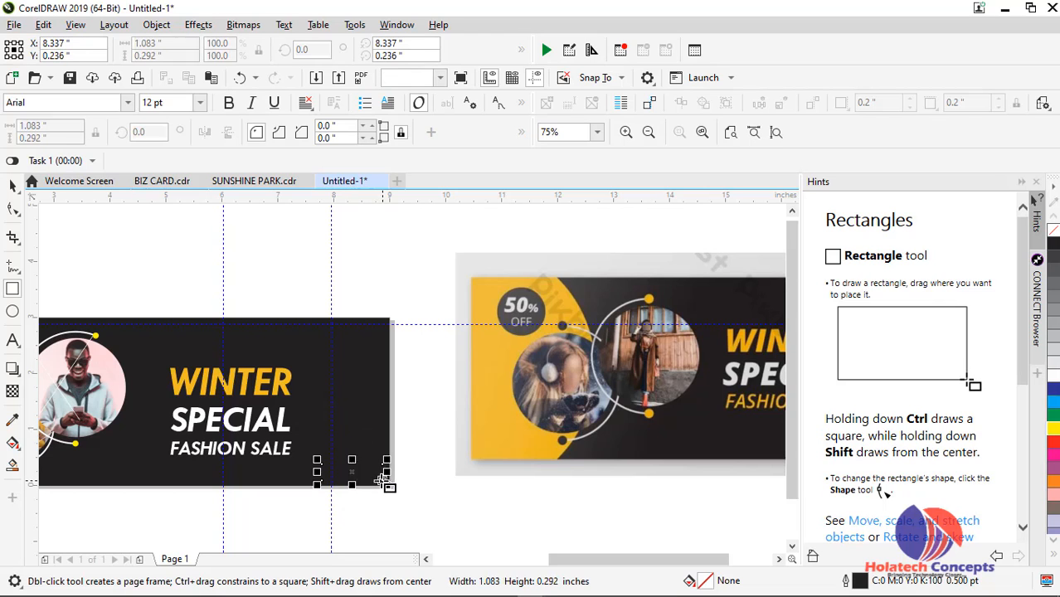
Round the small rectangle's corners fully with the Shape tool to a radius of about 0.146 inches
click(12, 189)
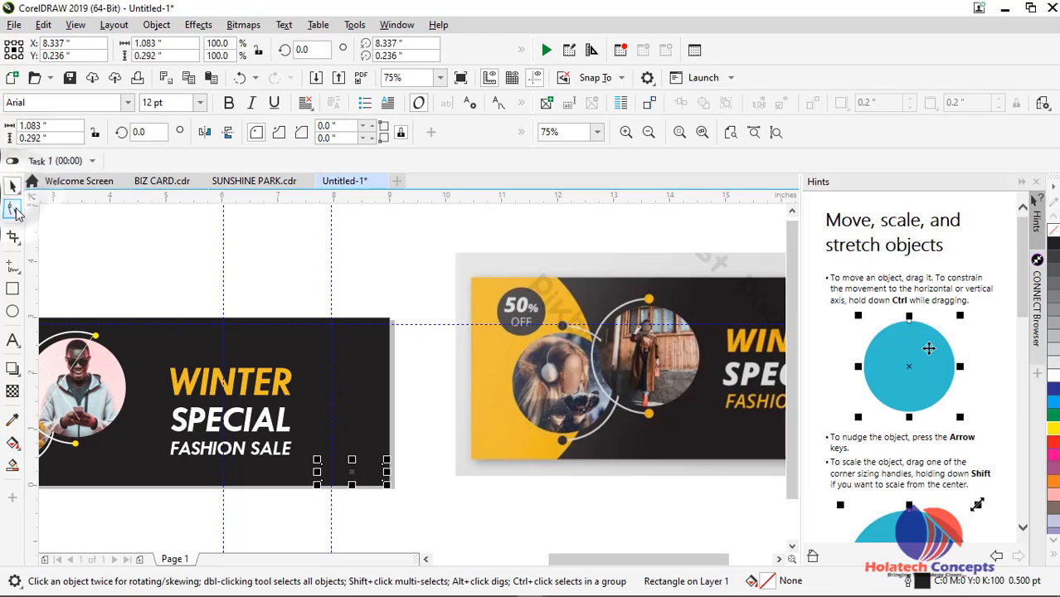
click(13, 209)
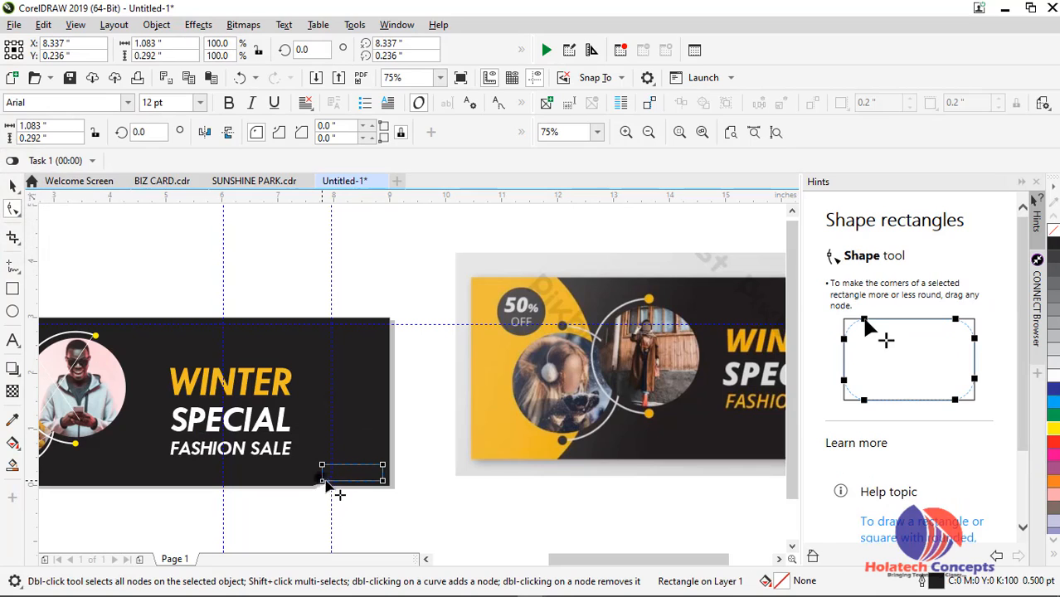
drag(324, 482, 330, 481)
click(10, 186)
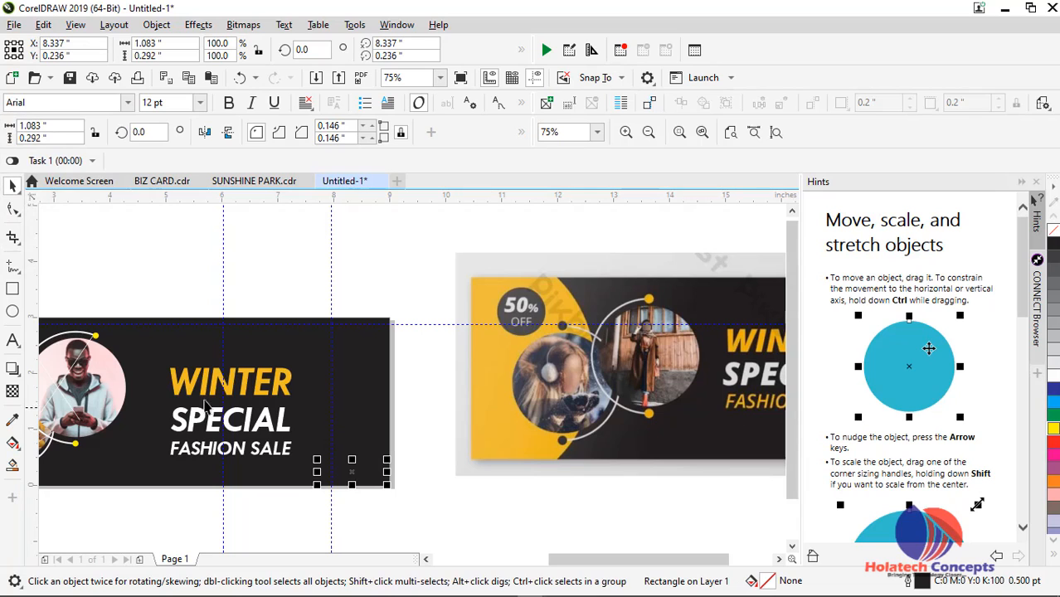
click(12, 420)
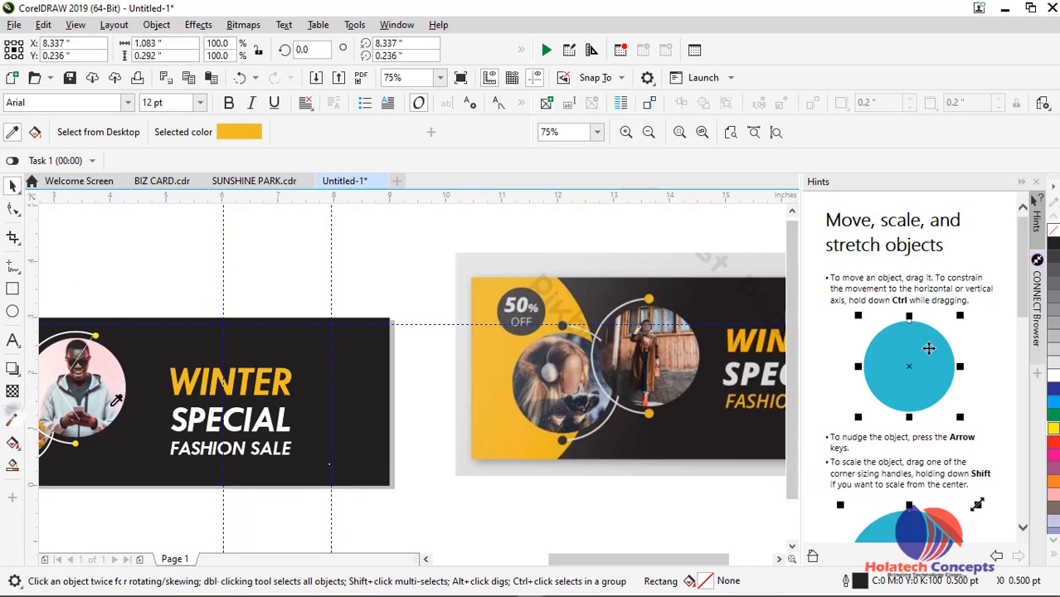
click(199, 392)
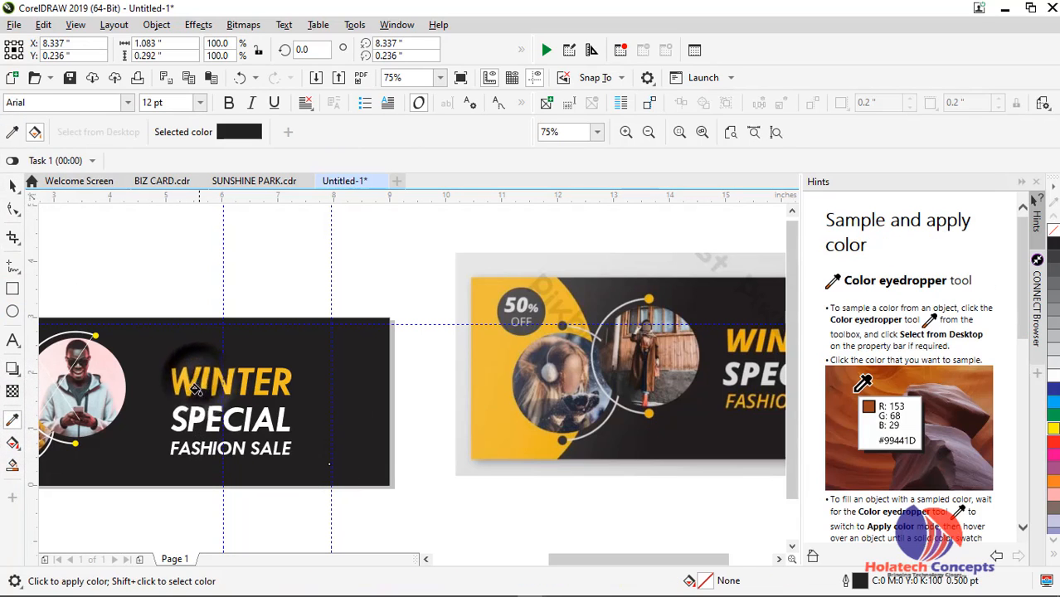
click(13, 185)
click(397, 399)
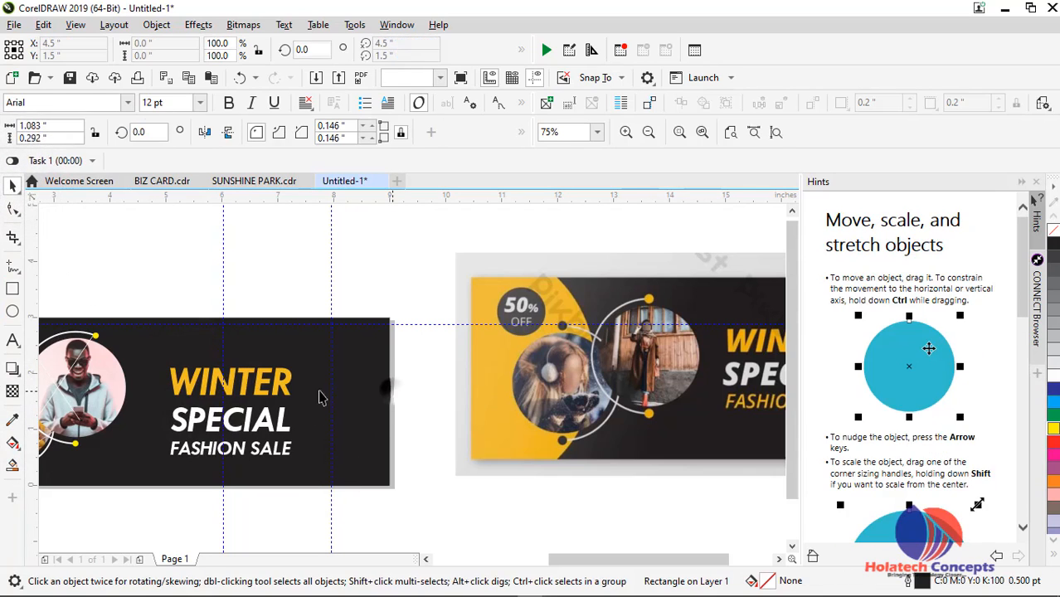
click(240, 382)
click(155, 496)
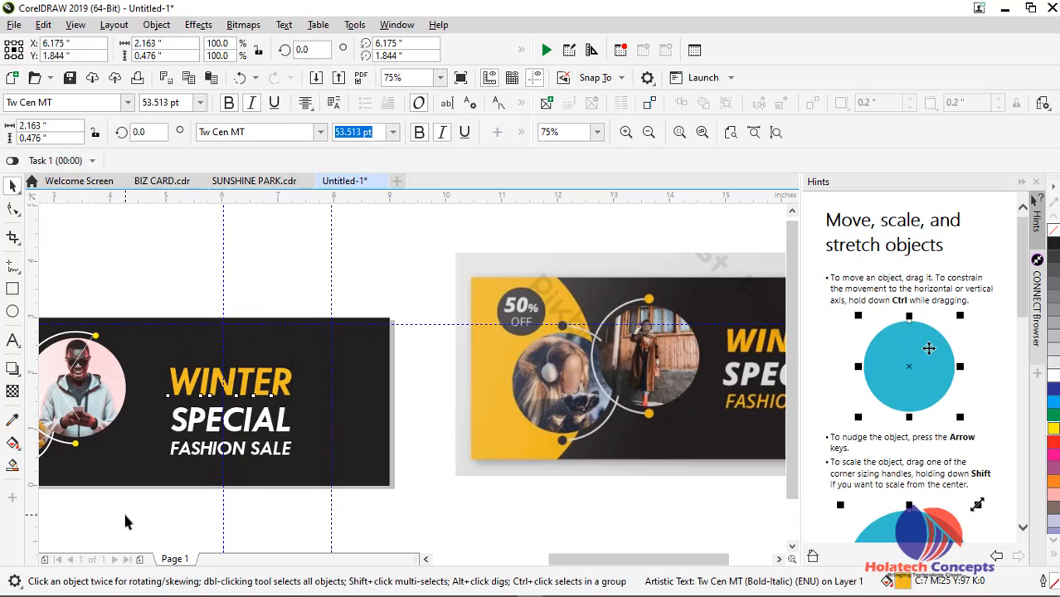
Sample the amber from "WINTER" and apply it to the outline of the rounded rectangle
click(12, 420)
click(194, 371)
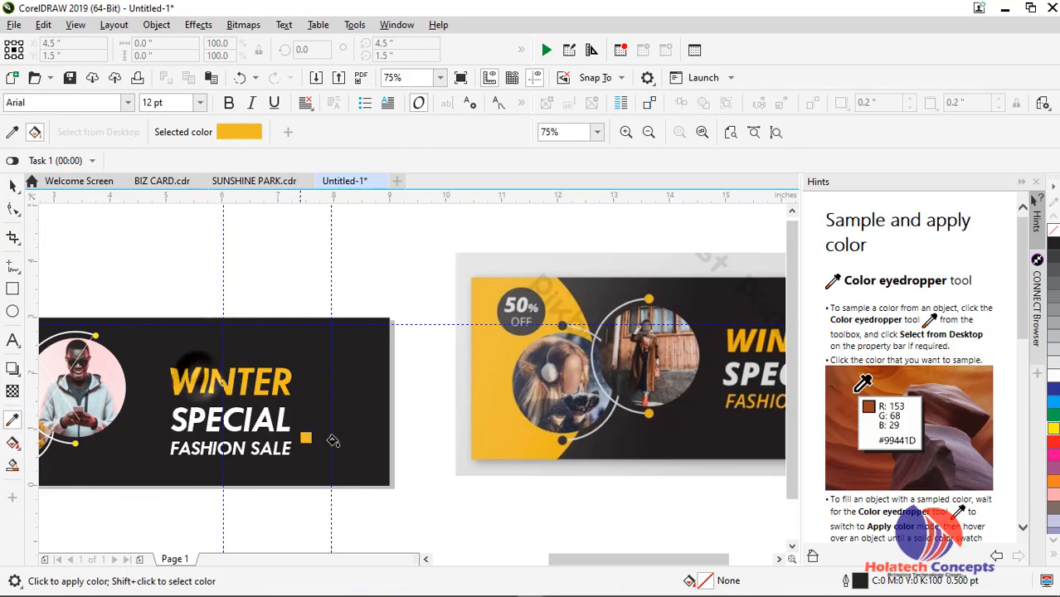
click(347, 473)
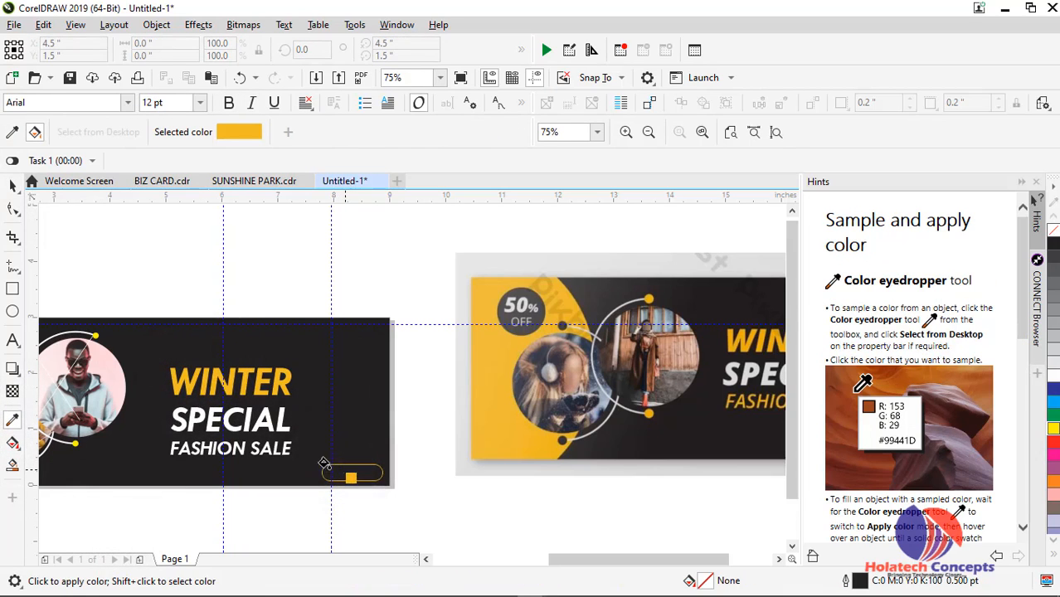
click(12, 186)
Copy all properties of the "WINTER" text onto the rounded rectangle to give it a solid amber fill
click(229, 382)
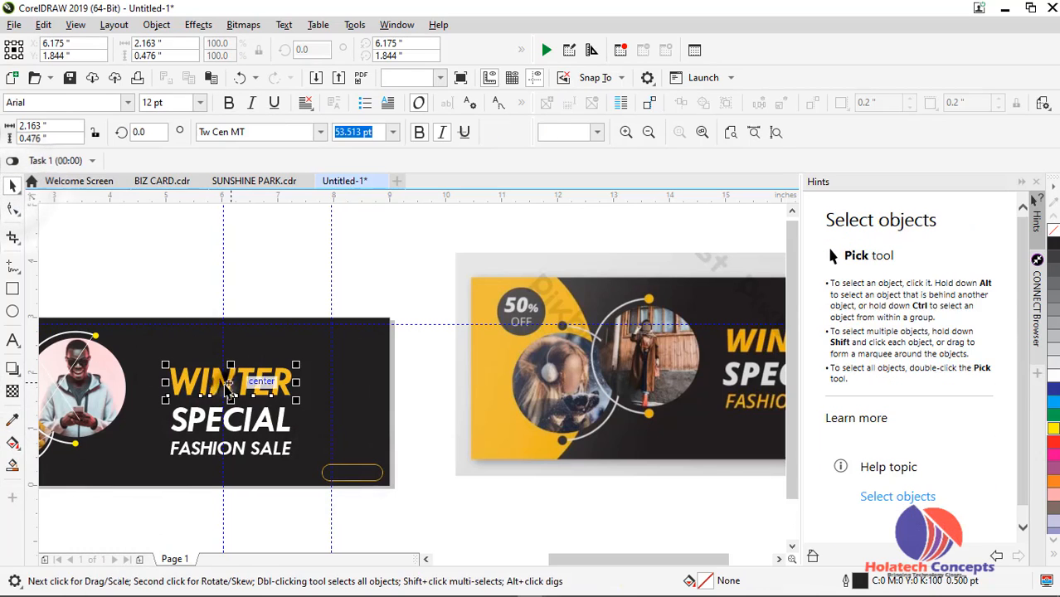
drag(229, 381, 340, 468)
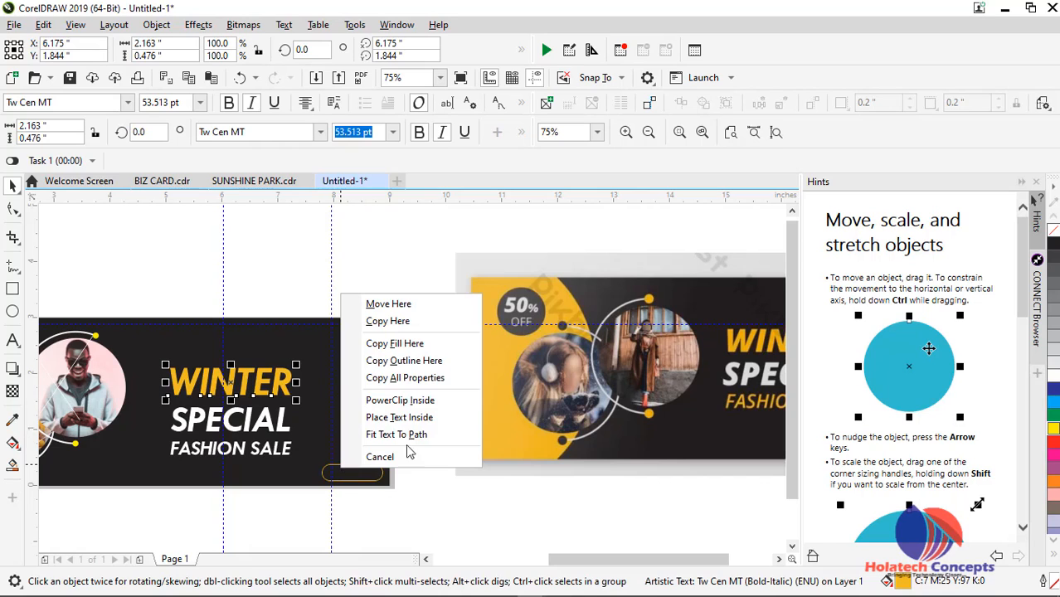
click(402, 378)
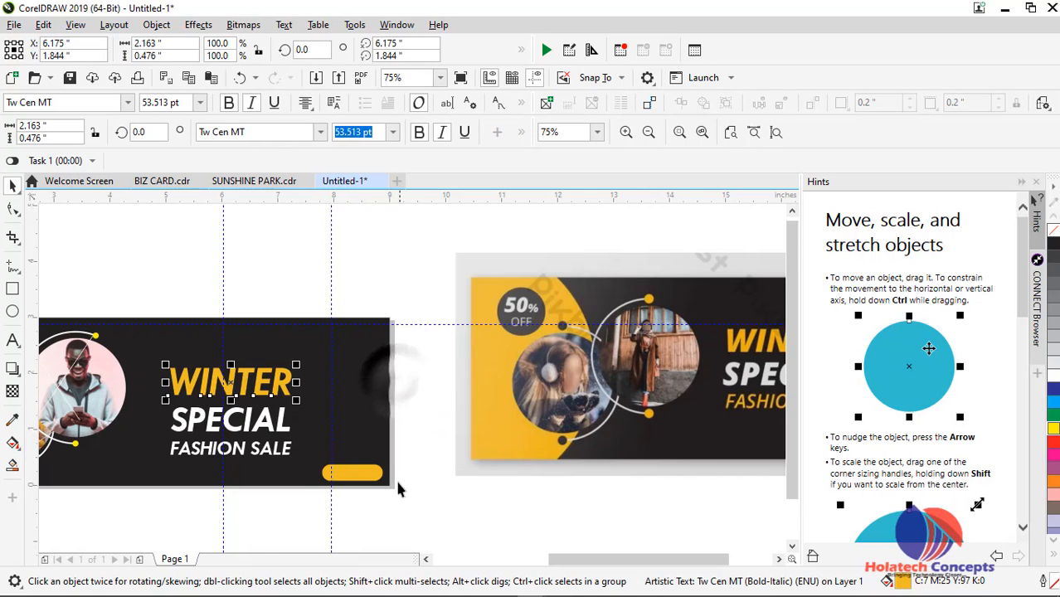
Move the amber rounded rectangle slightly up and left, centering it at about X 8.17 and Y 0.389 inches
scroll(399, 488, up, 2)
click(326, 464)
mouse_move(326, 465)
mouse_down()
mouse_move(311, 464)
mouse_move(312, 453)
mouse_up()
scroll(312, 452, down, 1)
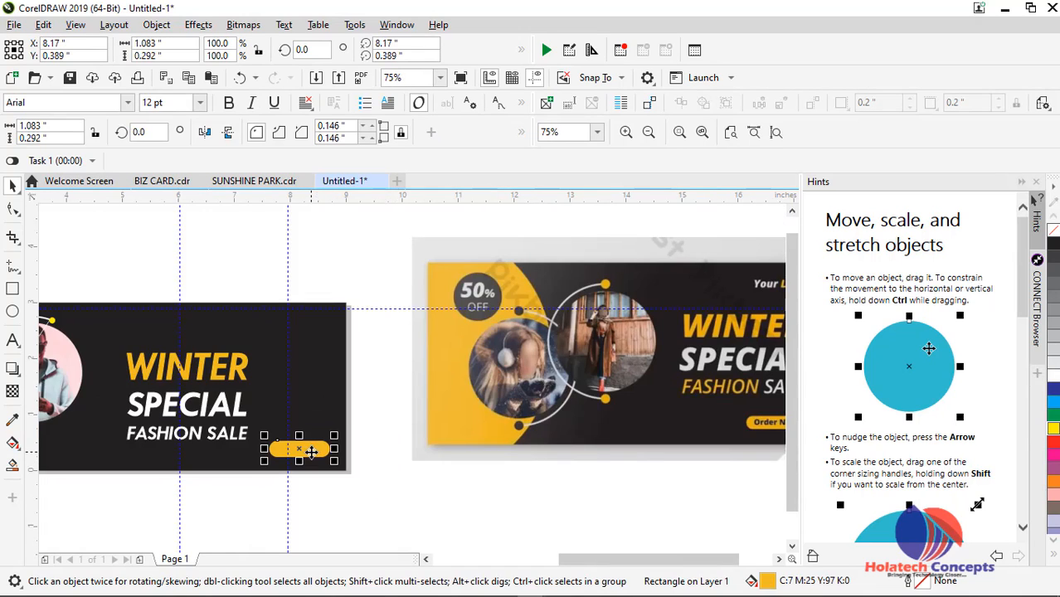
Move the three headline lines together up and left, centering them at about X 5.912 and Y 1.435 inches
click(219, 358)
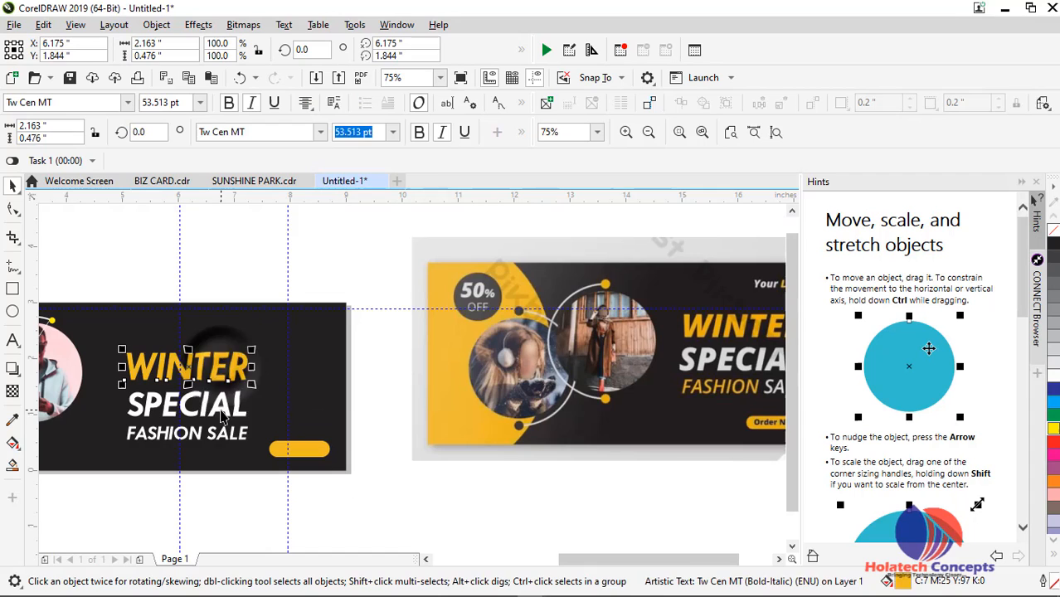
shift+click(223, 403)
shift+click(226, 431)
drag(225, 431, 200, 410)
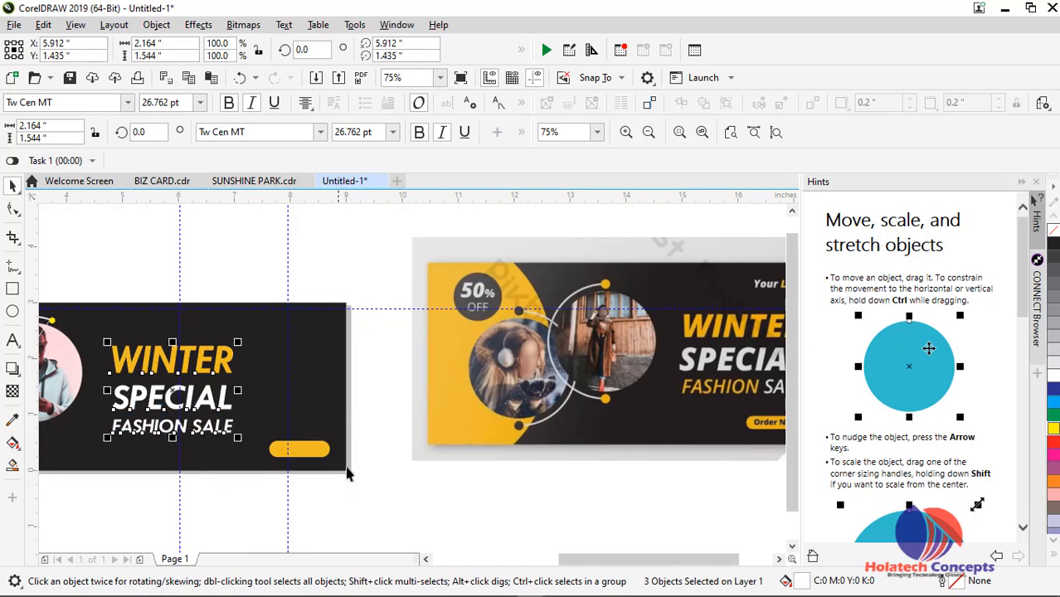
Move the vertical guideline near the amber rounded rectangle to its left end, at about X 7.621 inches
click(382, 492)
scroll(316, 452, up, 1)
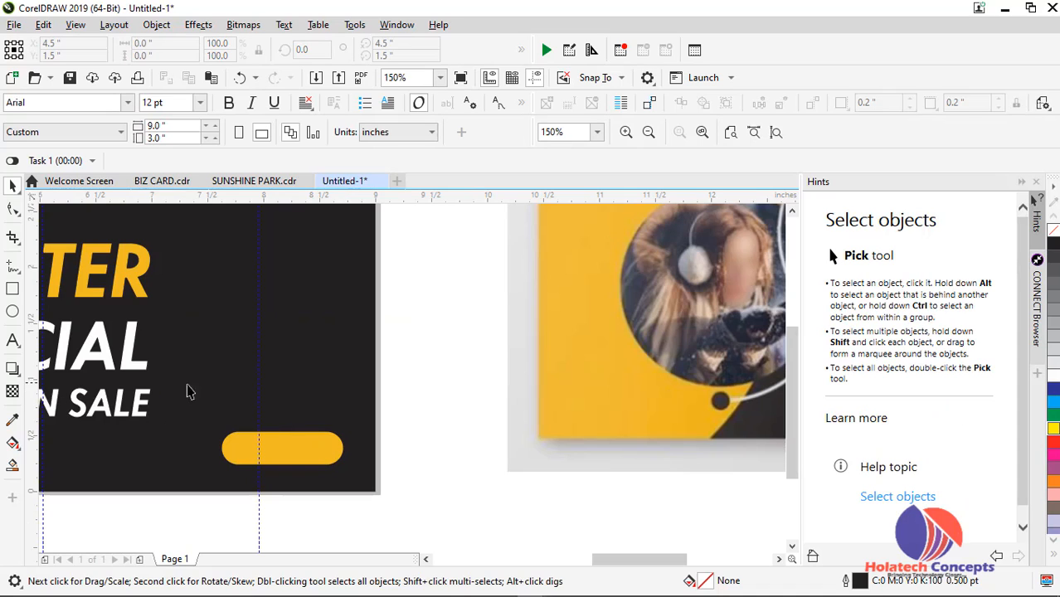
drag(257, 382, 223, 384)
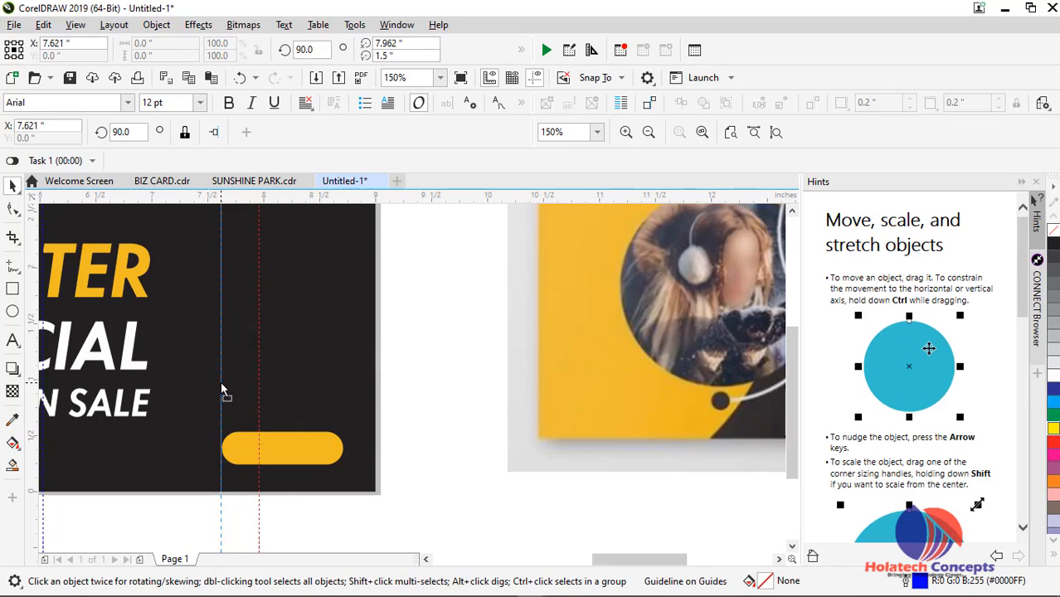
scroll(322, 390, down, 1)
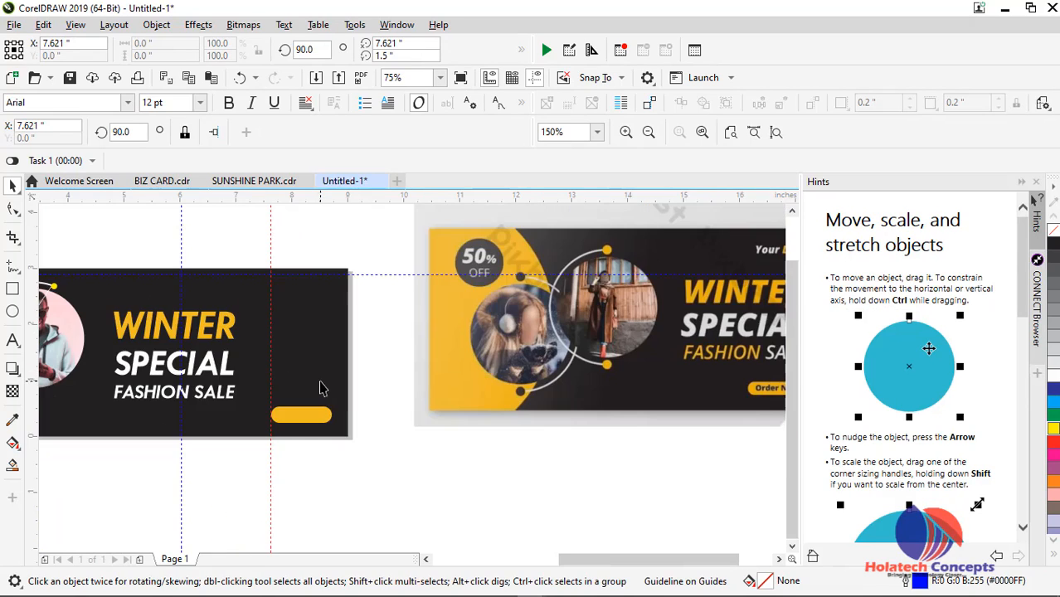
Duplicate the "FASHION SALE" text onto the amber rounded rectangle and replace its wording with "Order Now"
drag(160, 393, 292, 414)
right_click(292, 414)
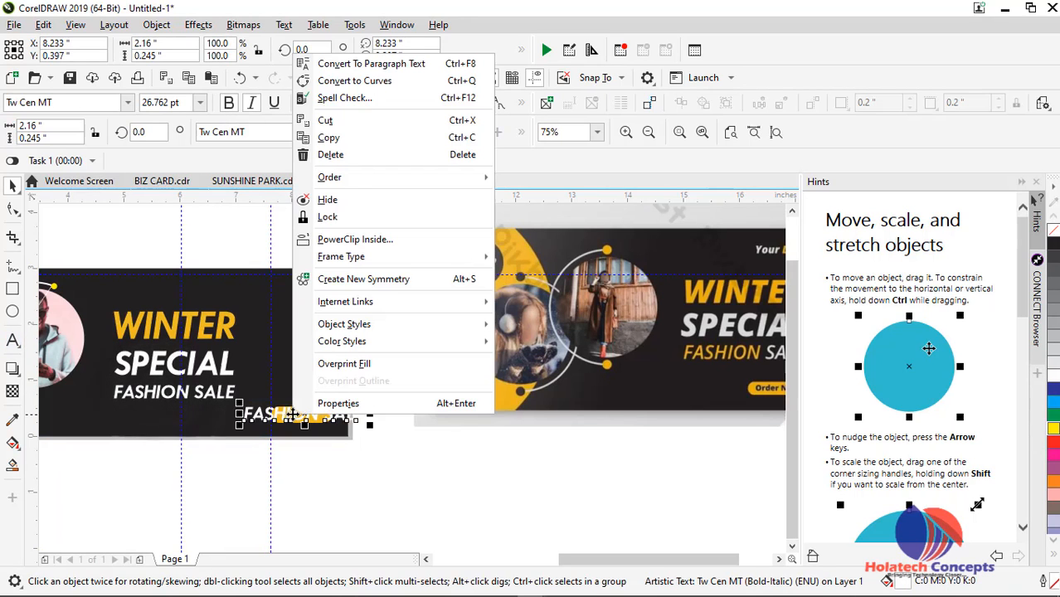
click(292, 414)
double_click(288, 416)
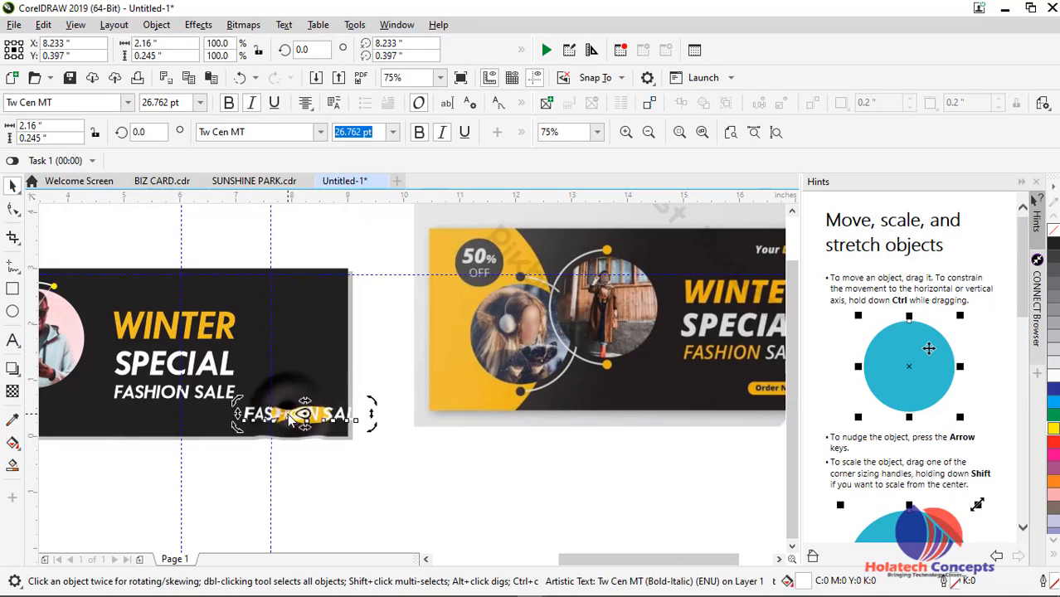
key(ctrl+a)
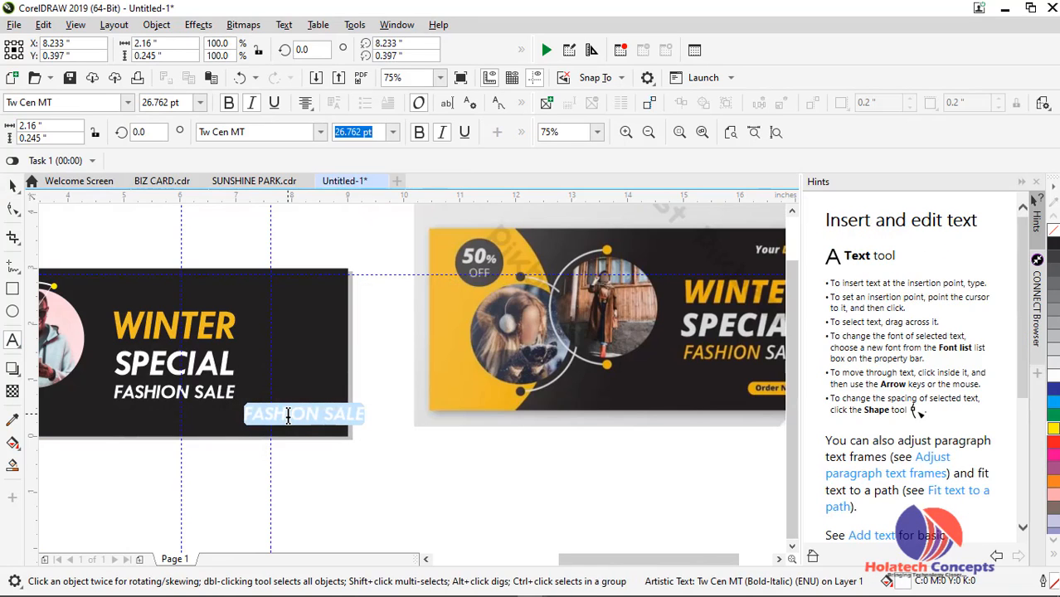
key(Delete)
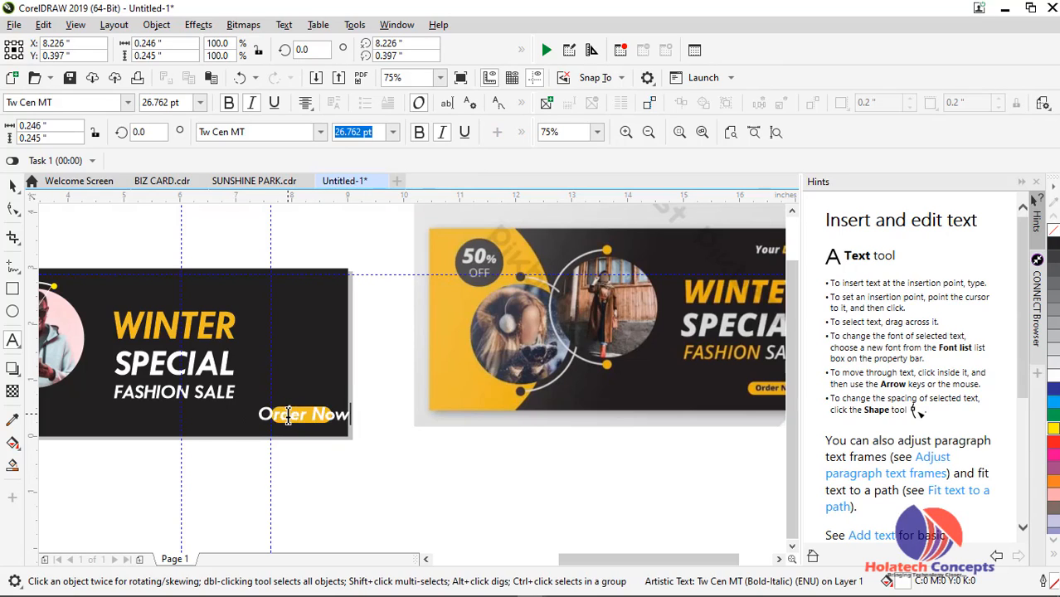
key(ctrl+space)
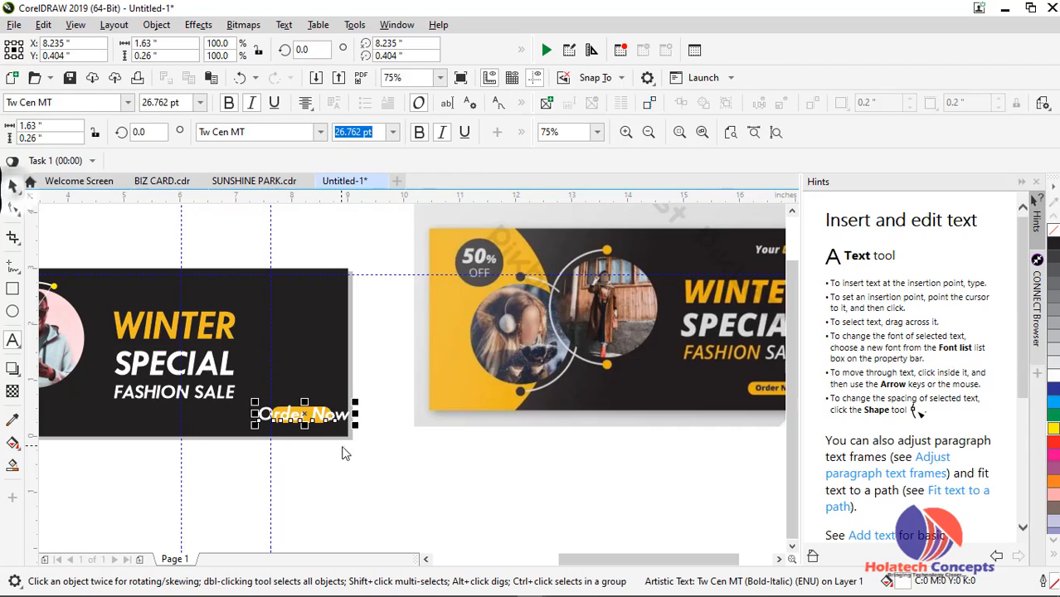
Set the font size of the "Order Now" text to 12 pt
scroll(341, 440, up, 2)
drag(381, 345, 499, 360)
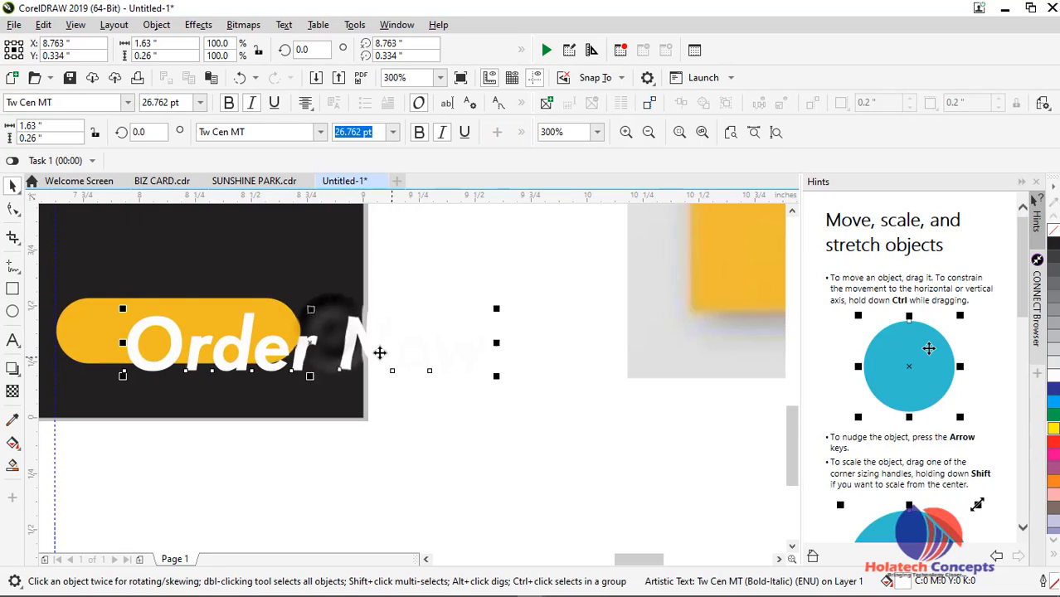
click(394, 133)
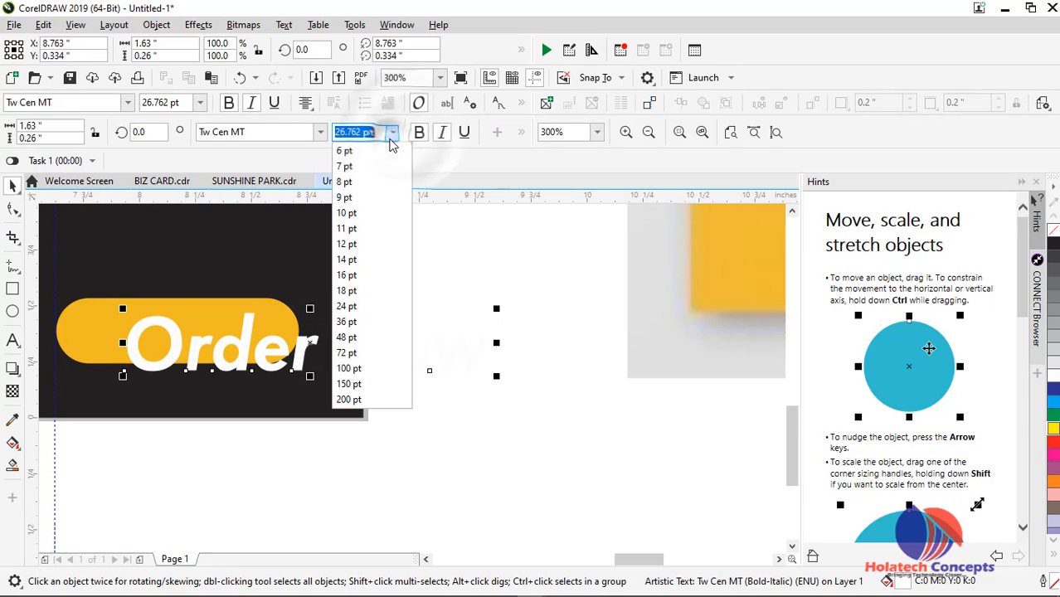
click(367, 245)
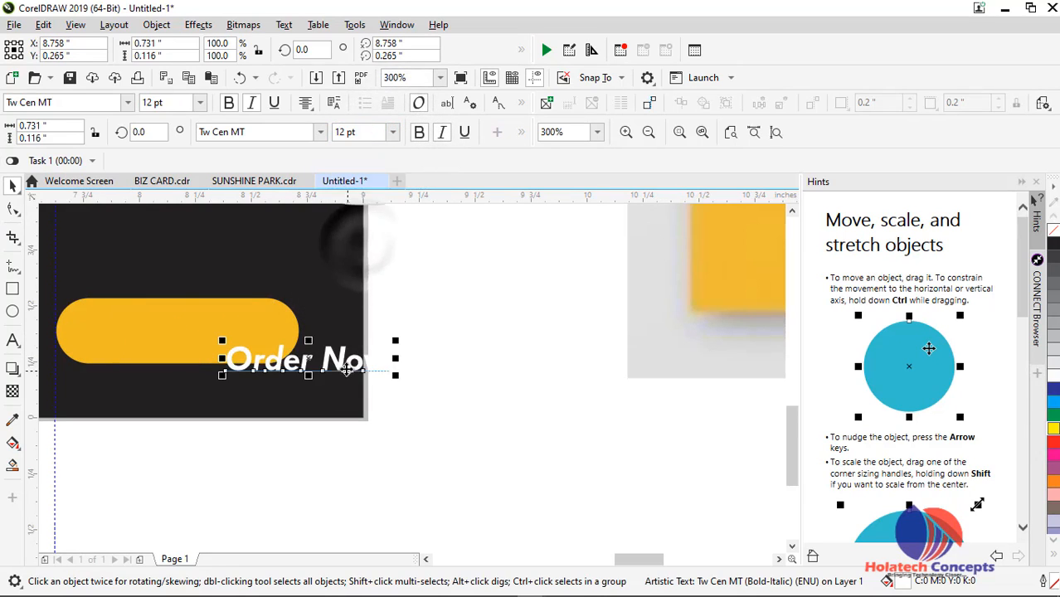
Center the "Order Now" text on the amber button at about X 8.192 and Y 0.397 inches, filled with black
drag(336, 365, 218, 332)
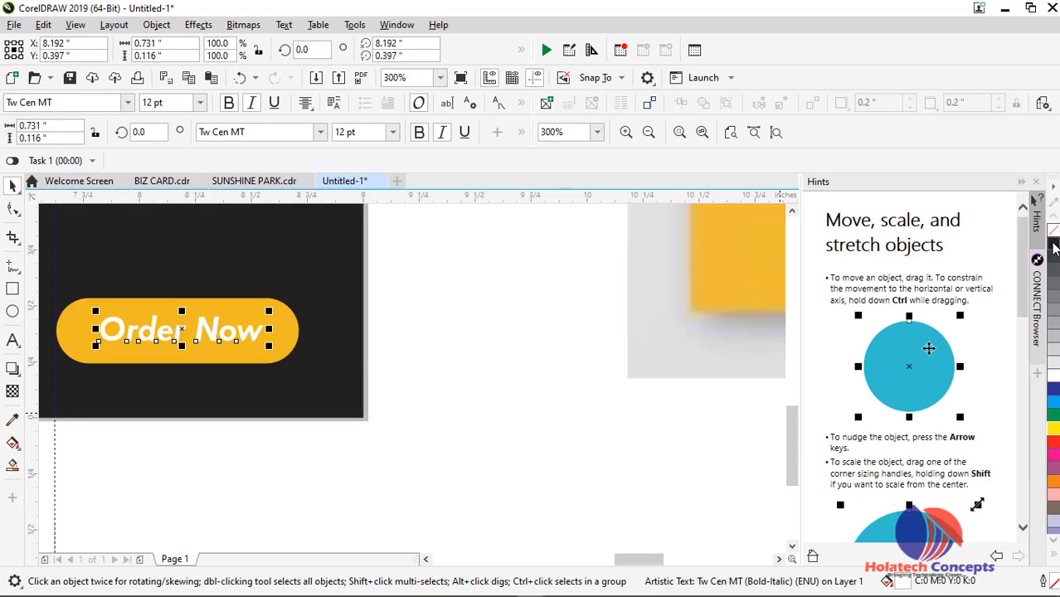
scroll(510, 396, down, 4)
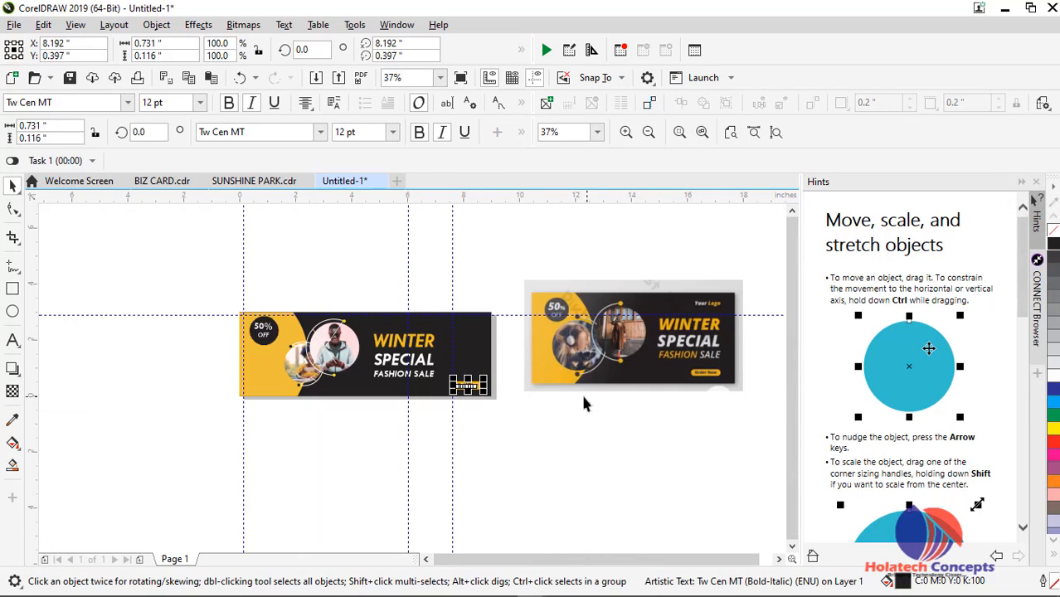
click(515, 378)
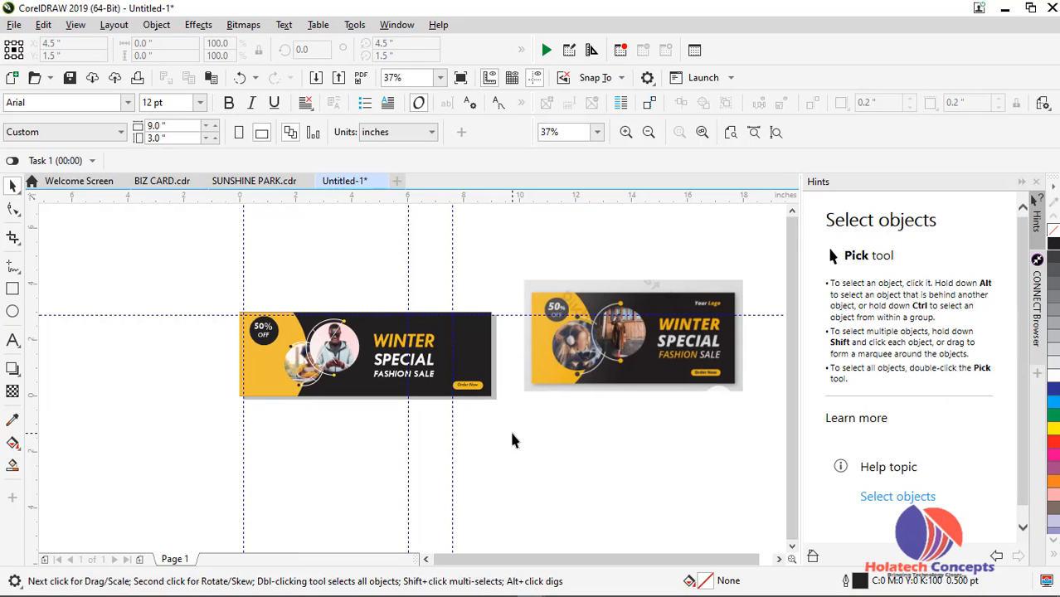
key(ctrl+s)
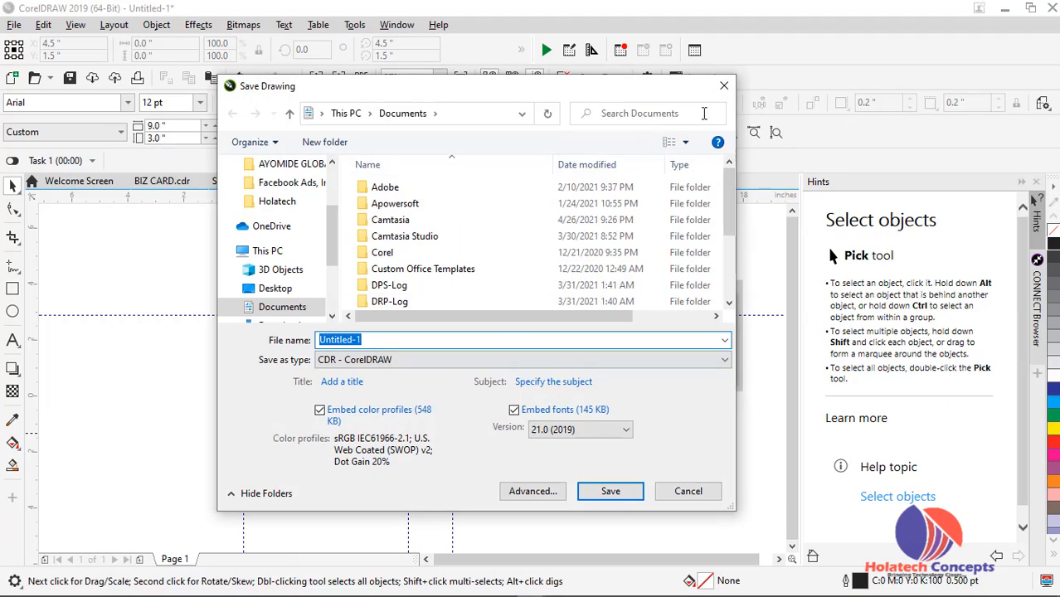
click(721, 92)
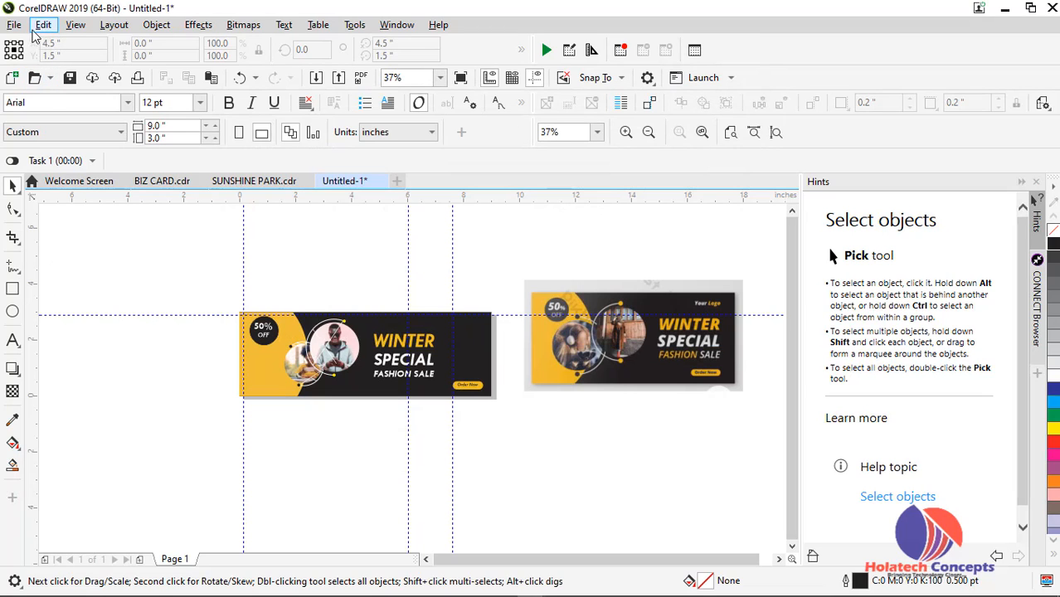
Copy the white Holatech Concepts logo from BIZ CARD.cdr and paste it into the Untitled-1 banner document
click(157, 181)
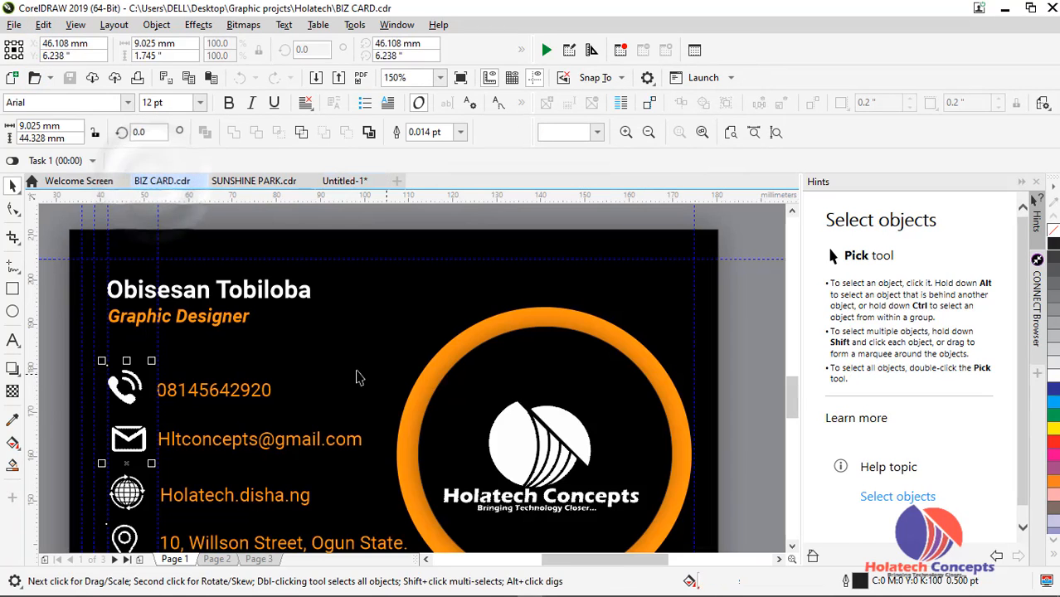
click(498, 411)
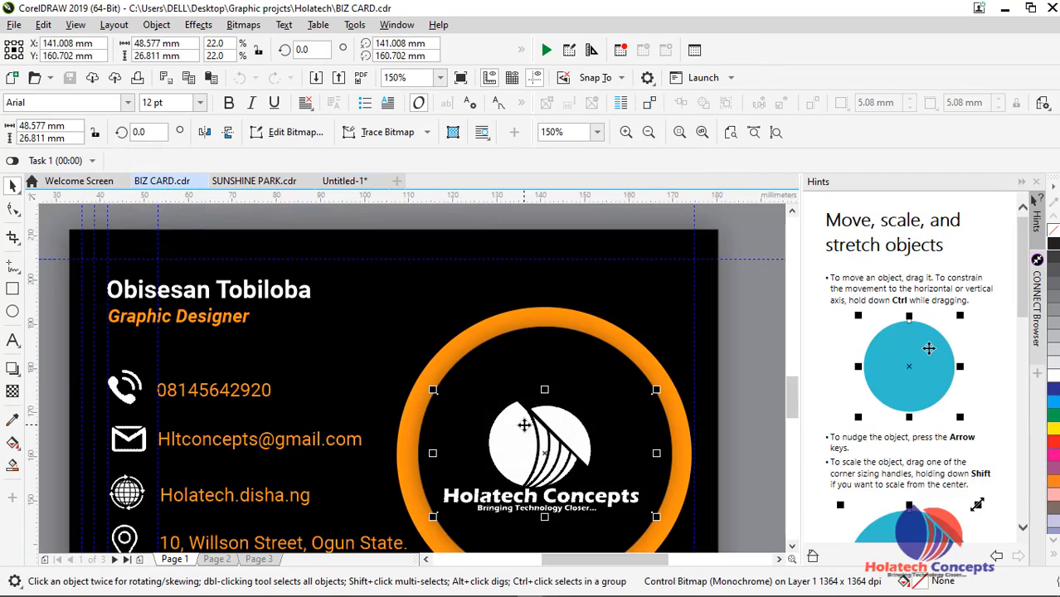
click(254, 181)
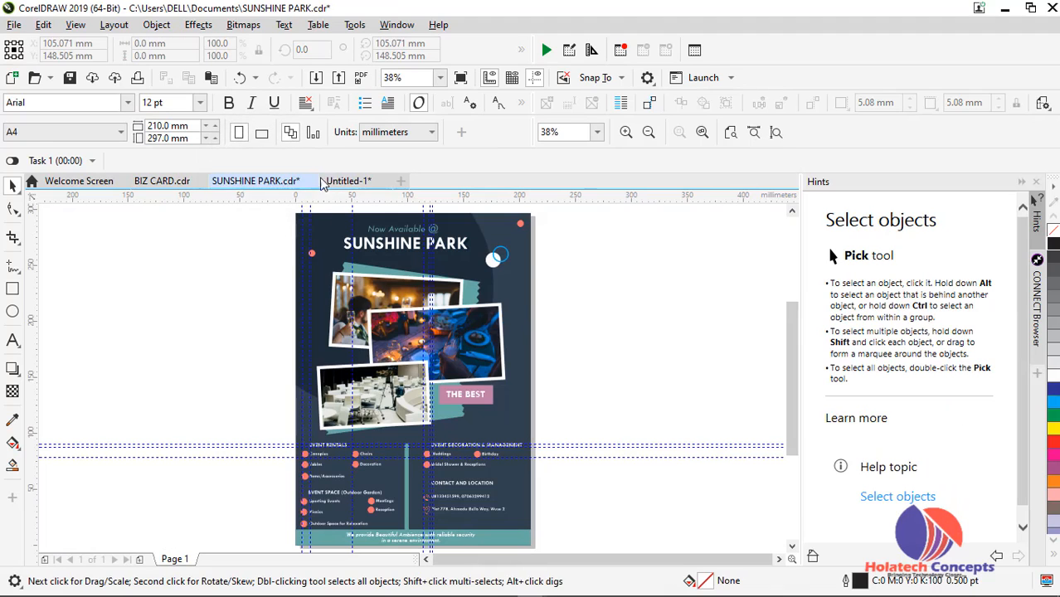
click(349, 181)
click(422, 413)
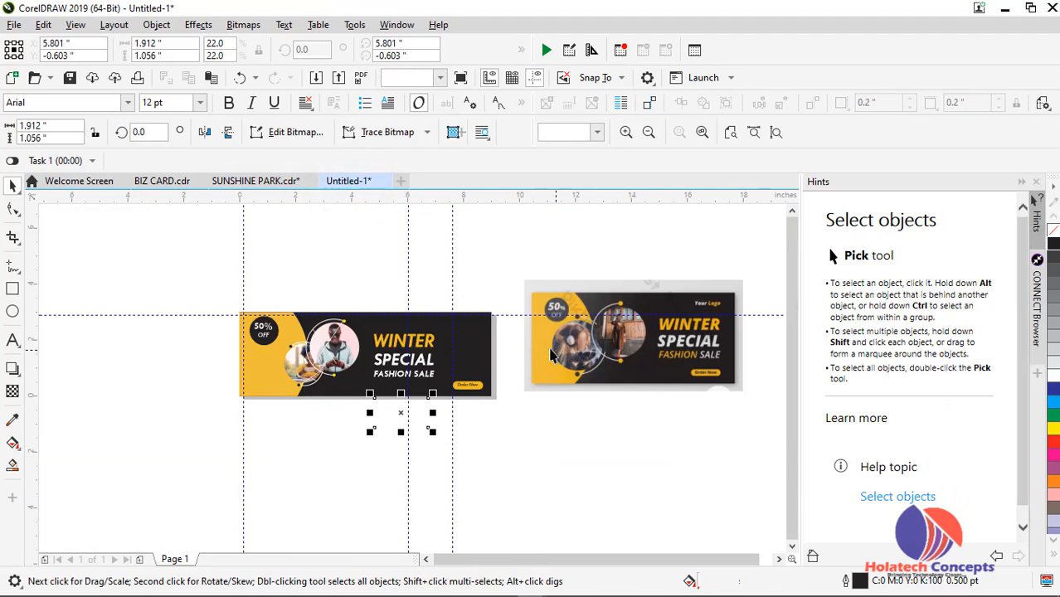
Place the logo in the banner's upper-right corner at about X 8.05 and Y 2.58 inches, scaled to about 0.906 by 0.5 inches
drag(402, 415, 467, 327)
scroll(467, 327, up, 4)
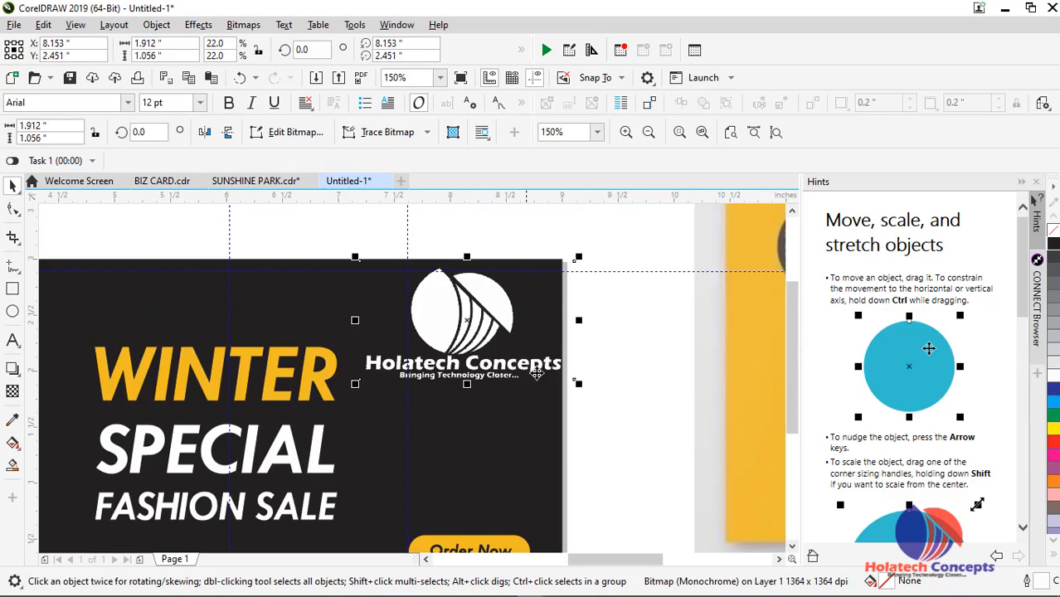
drag(579, 384, 521, 353)
drag(464, 328, 437, 312)
scroll(456, 314, up, 2)
scroll(456, 314, up, 2)
scroll(436, 312, down, 4)
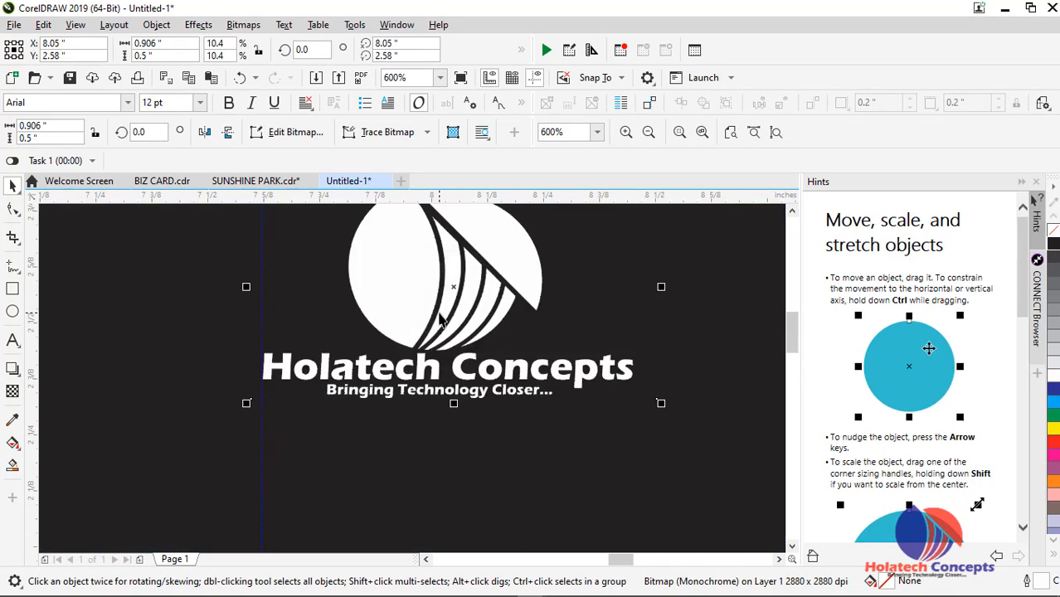
click(587, 319)
scroll(592, 315, down, 2)
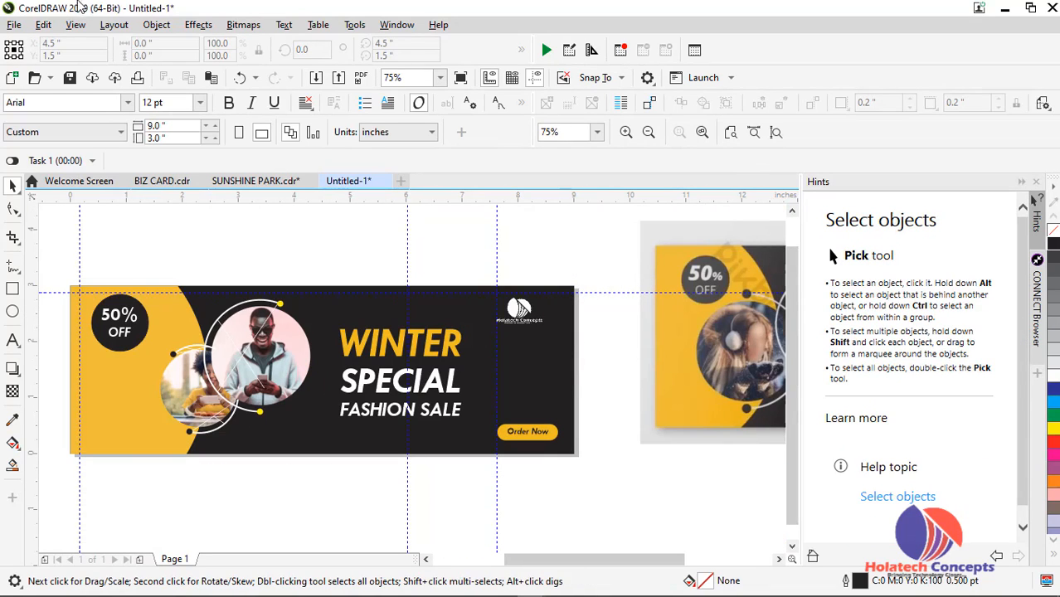
Delete the reference banner image beside the page
click(655, 263)
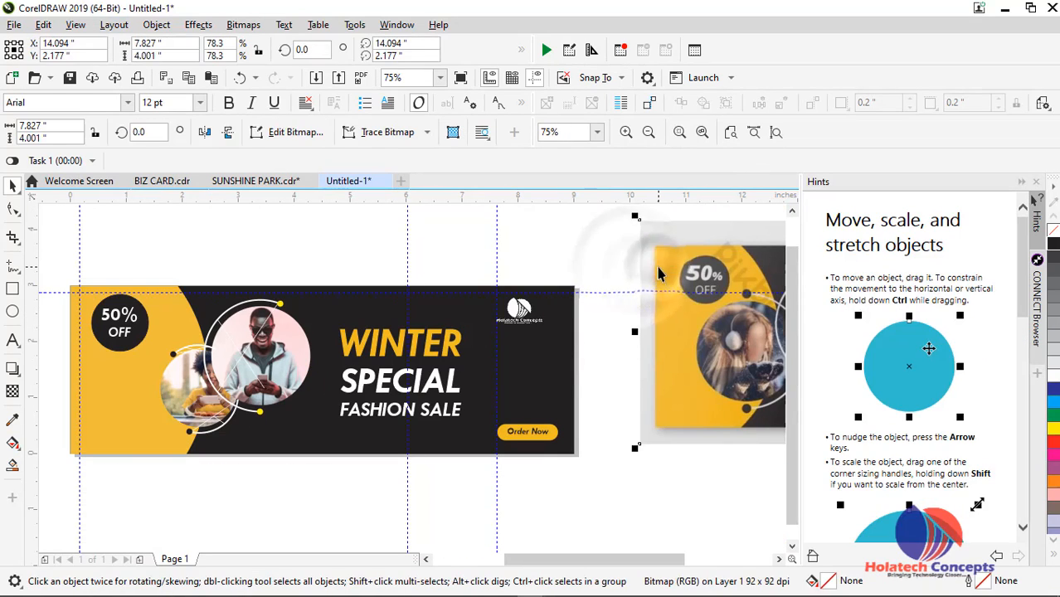
key(Delete)
click(76, 28)
click(125, 118)
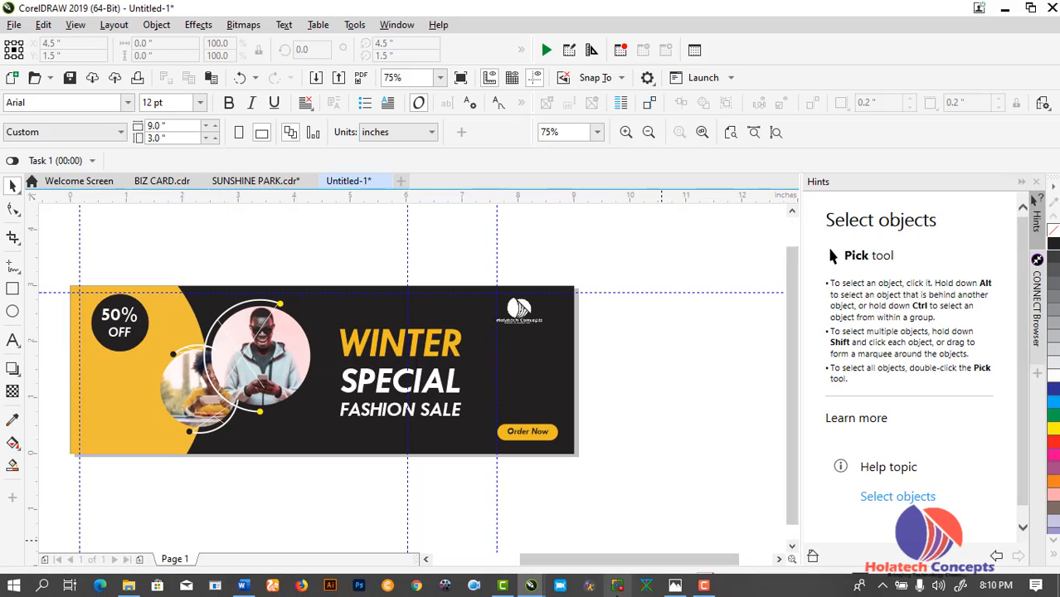
click(704, 585)
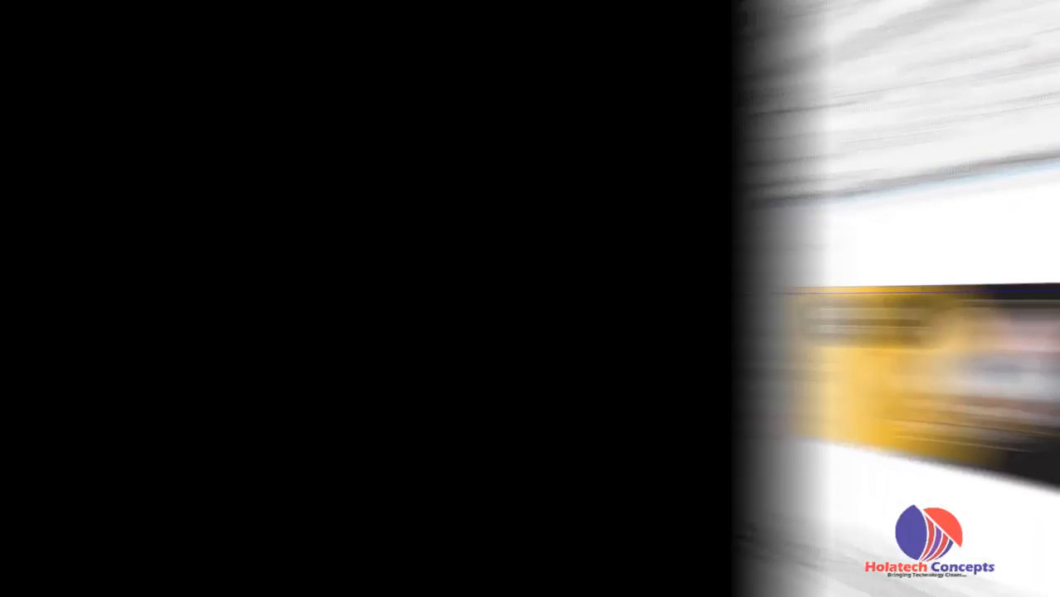